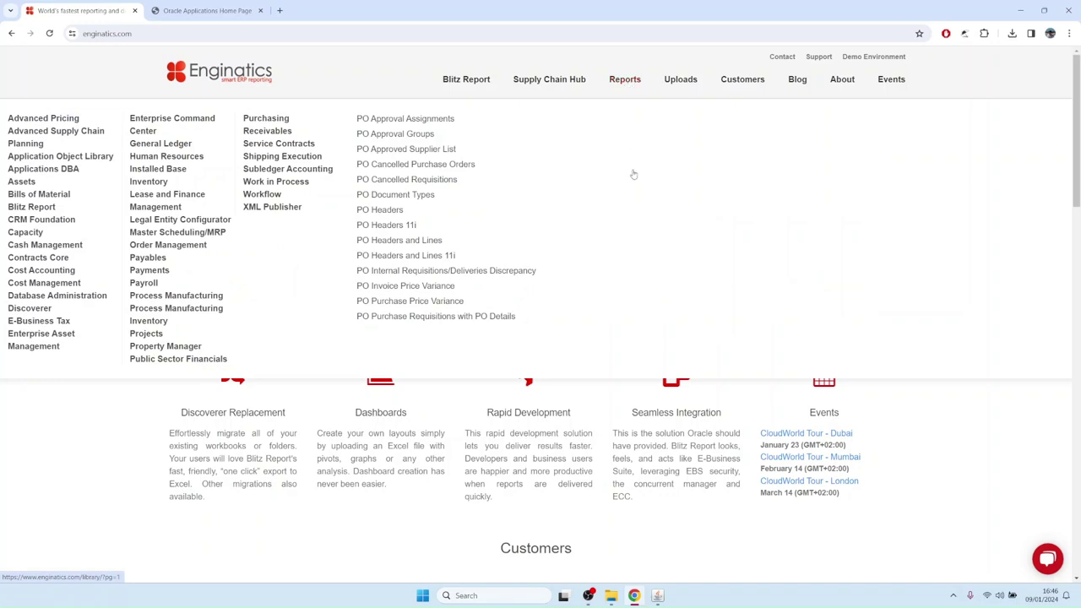
Step: Open the DIS Workbook Export Script report page from the Discoverer report category and expand its full description
mouse_move(42, 312)
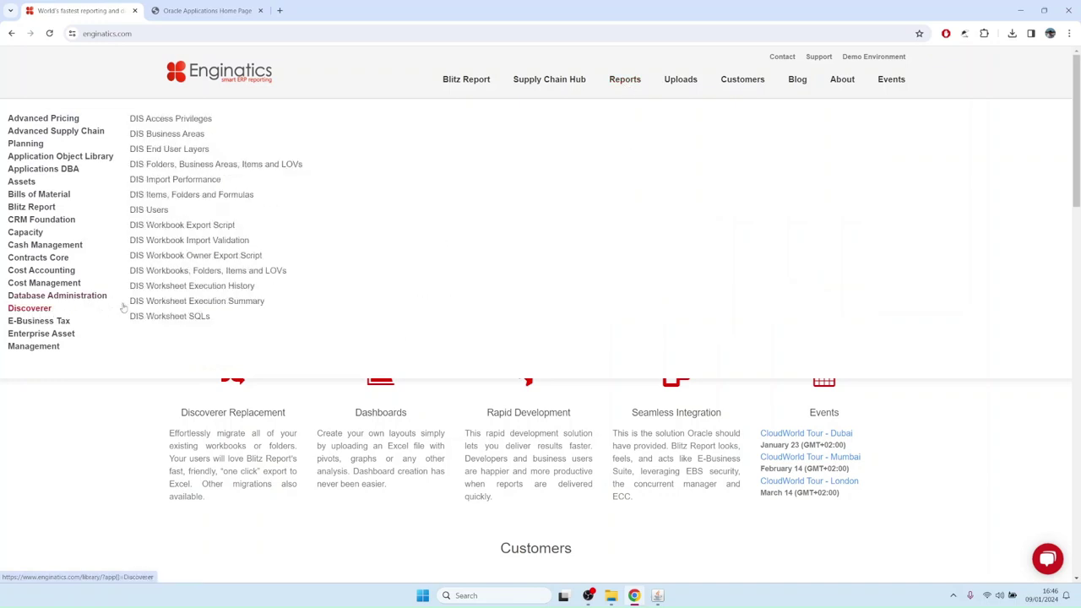
click(185, 228)
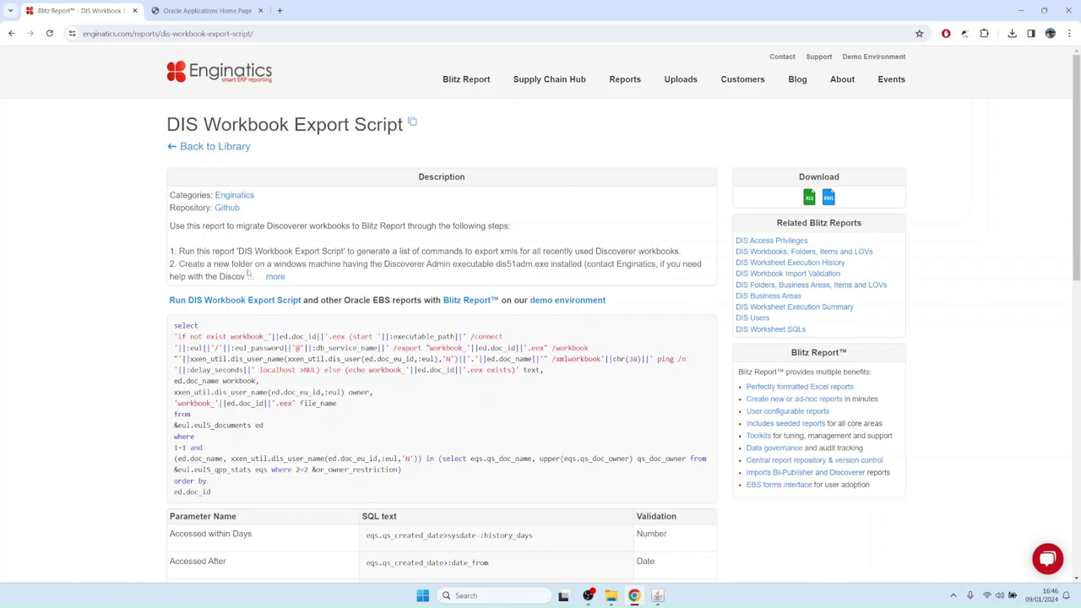
click(275, 279)
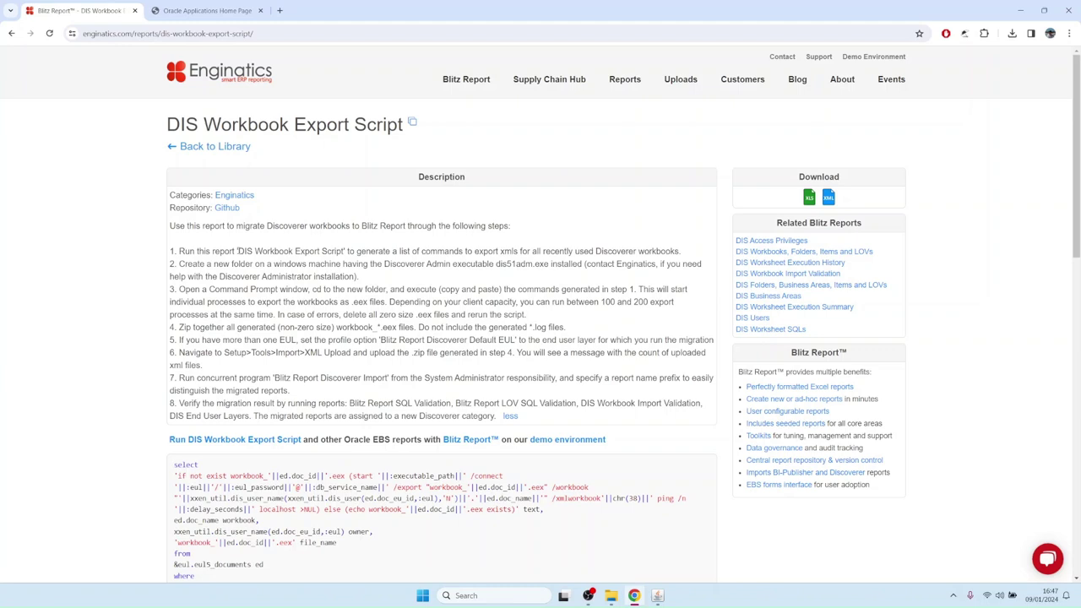
Step: Review the migration instructions on zipping the .eex files, the XML Upload and the Blitz Report Discoverer Import program
drag(349, 303, 369, 301)
drag(170, 327, 576, 328)
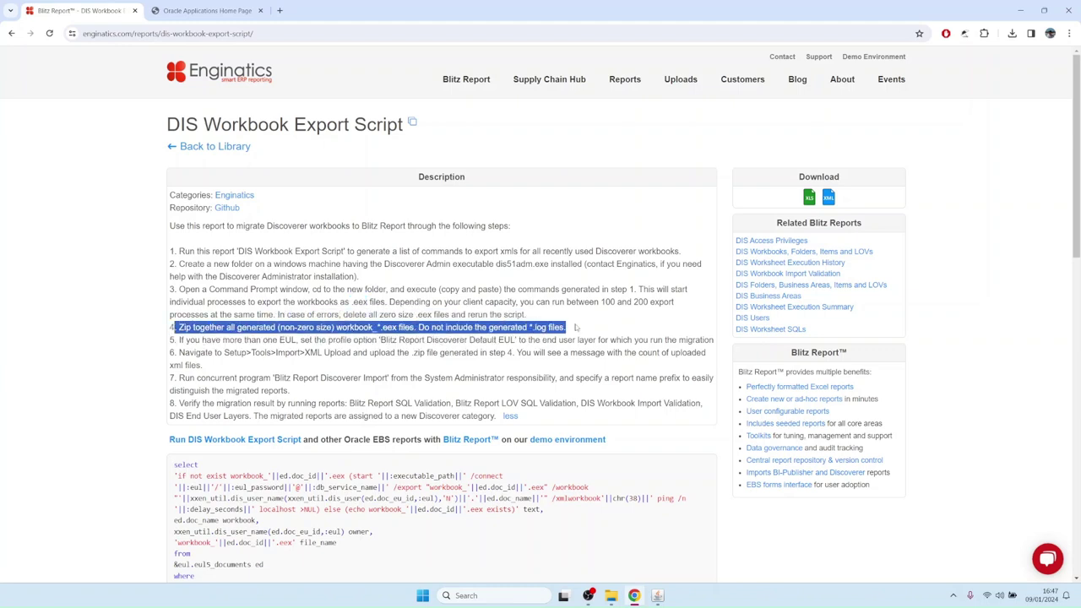
drag(224, 352, 351, 353)
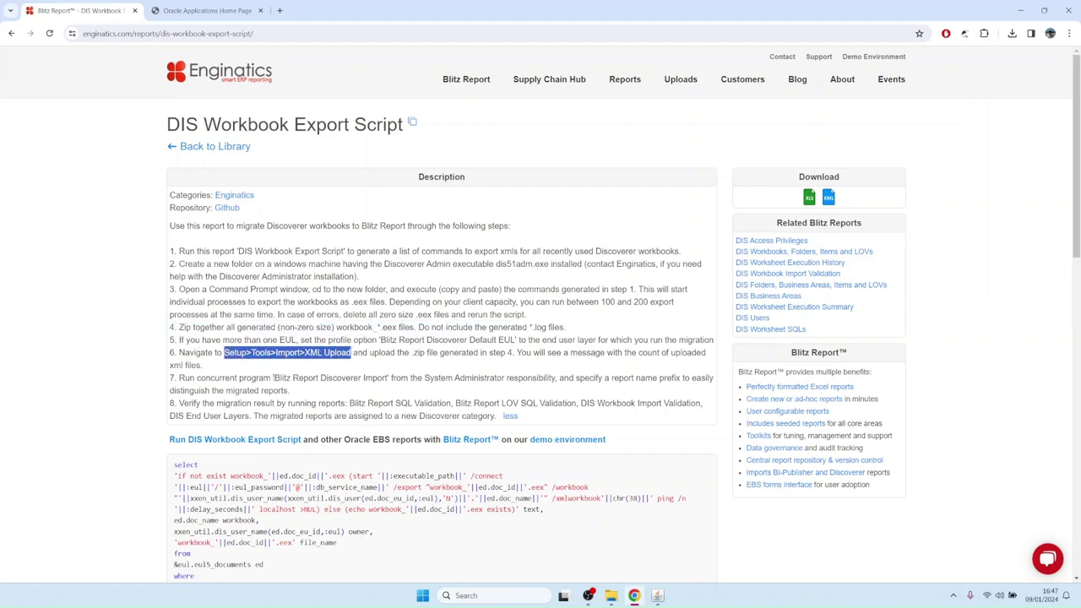
drag(273, 377, 388, 377)
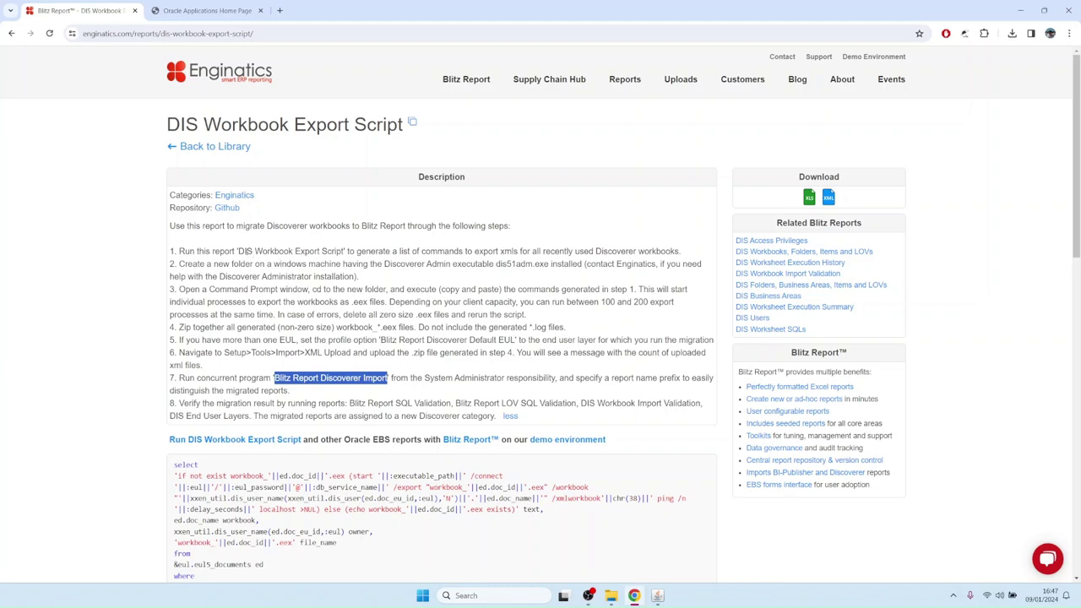
drag(248, 250, 389, 251)
Step: Switch to Oracle Applications, open Blitz Report and select the DIS Workbook Export Script report
click(657, 595)
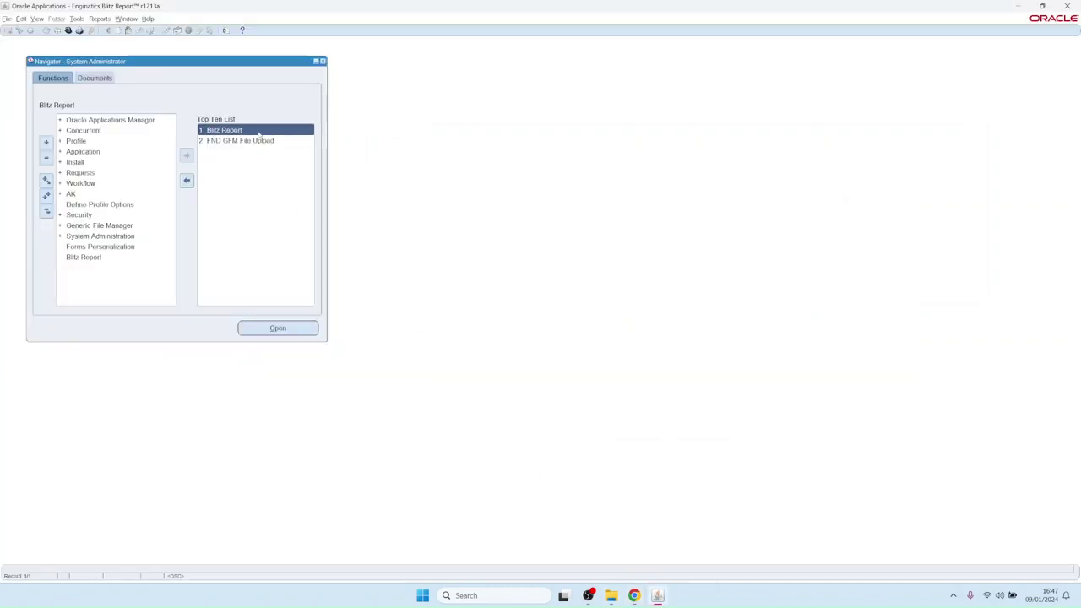
double_click(230, 134)
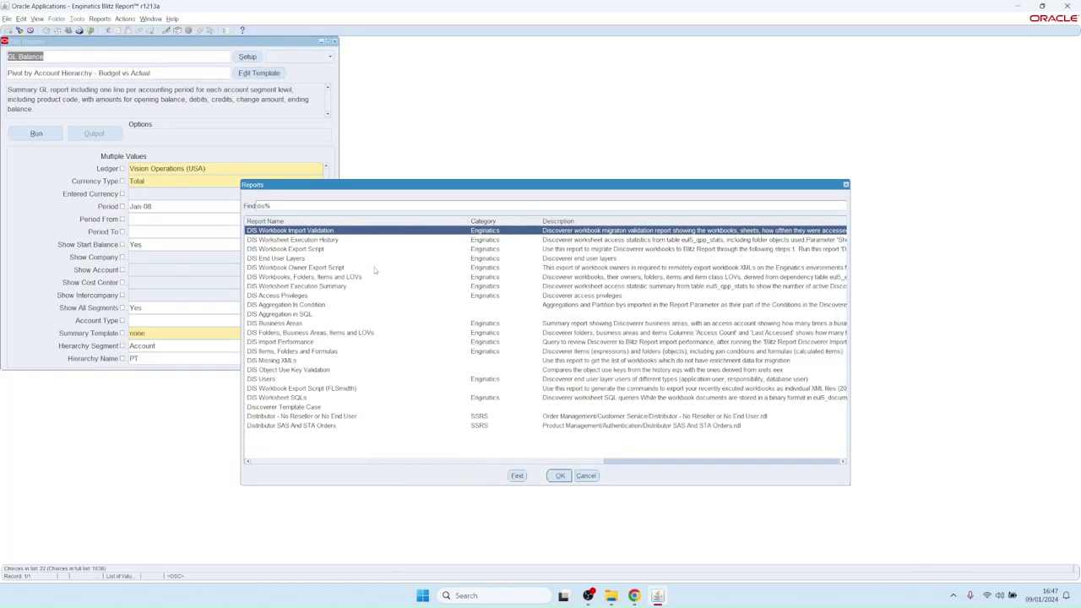
key(Down)
key(Down)
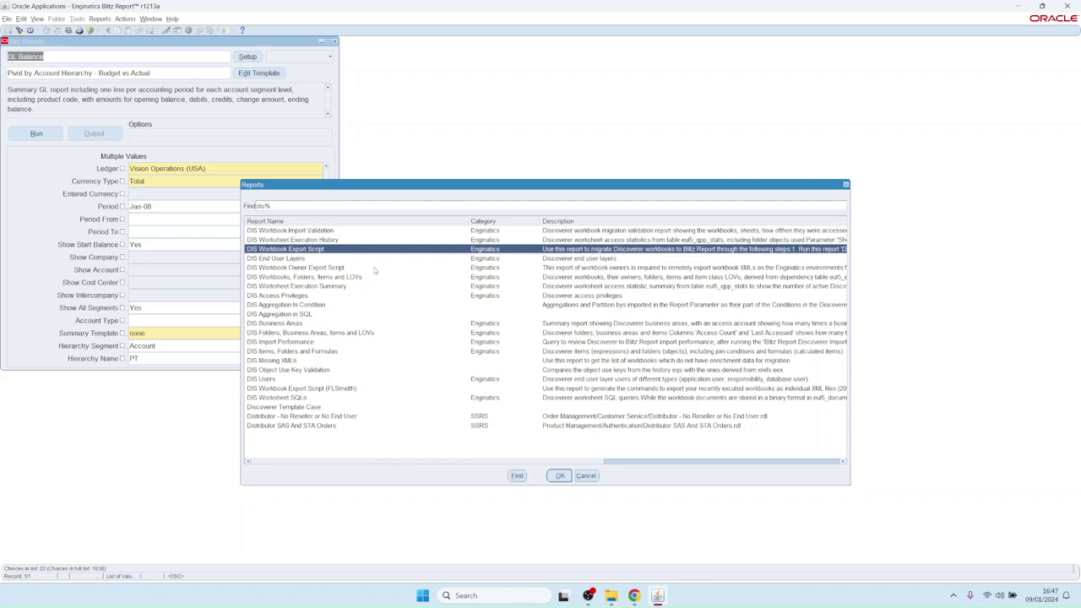
key(Return)
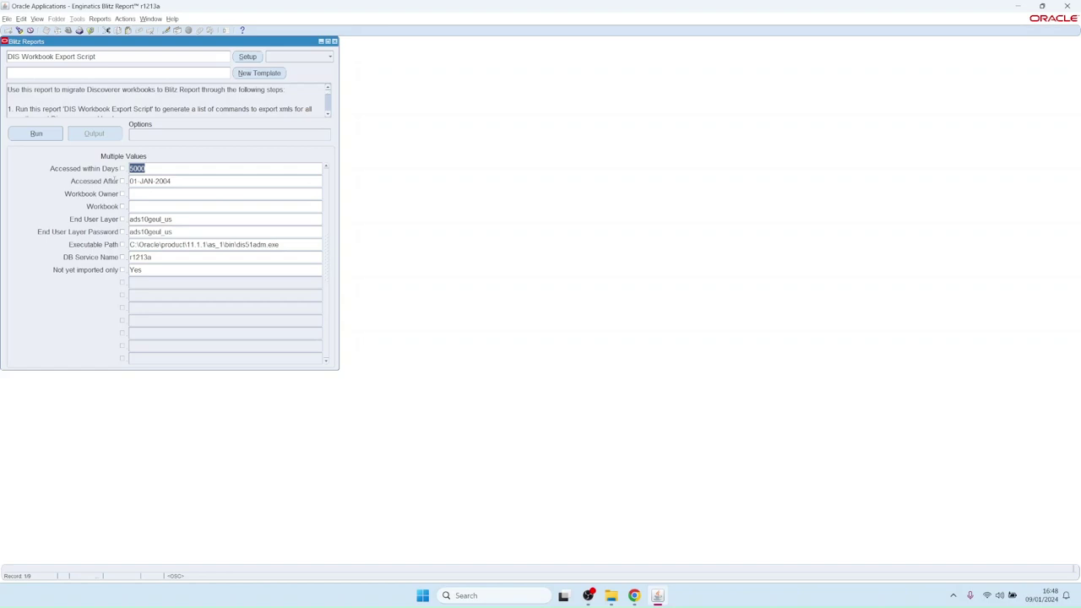
Step: Clear the Accessed within Days parameter and run the DIS Workbook Export Script report
text(600)
key(shift+Home)
key(BackSpace)
click(183, 180)
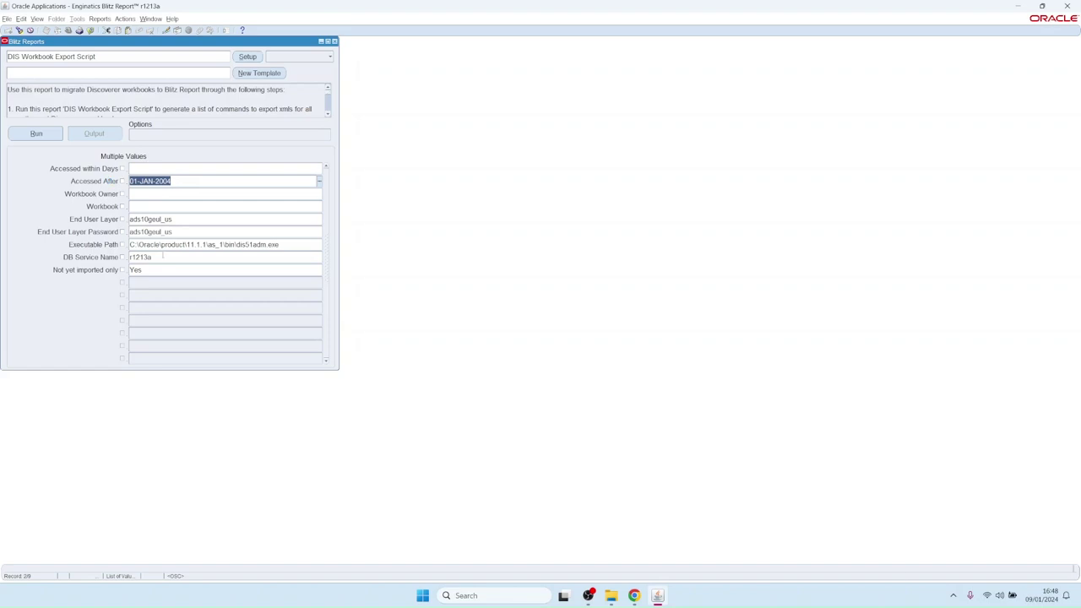
click(40, 133)
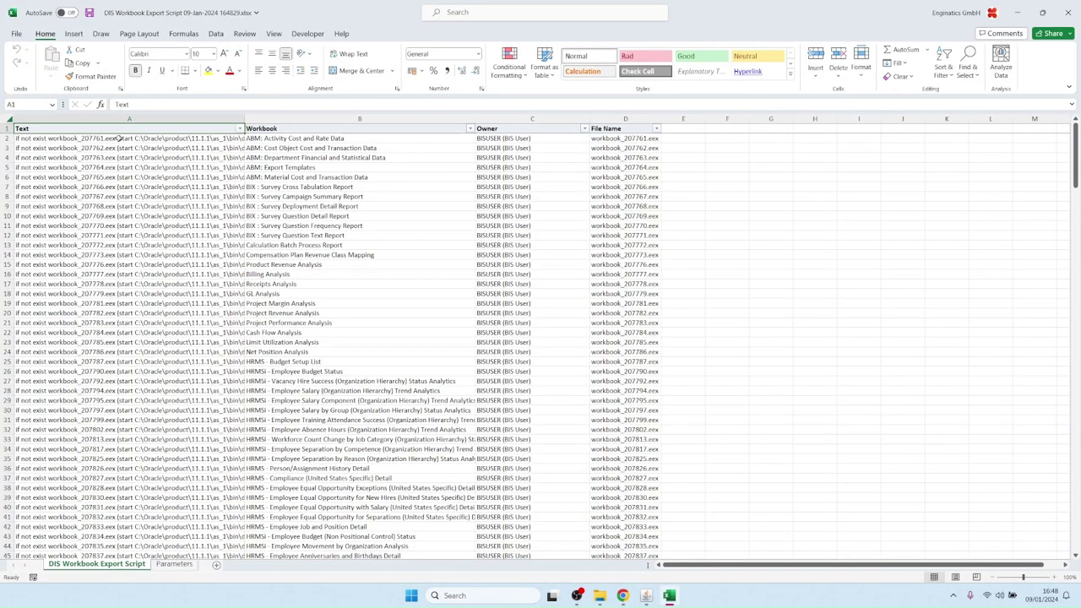
Step: Look through the generated workbook list in Excel down to its last row and return to the top
drag(253, 137, 325, 526)
scroll(118, 305, down, 20)
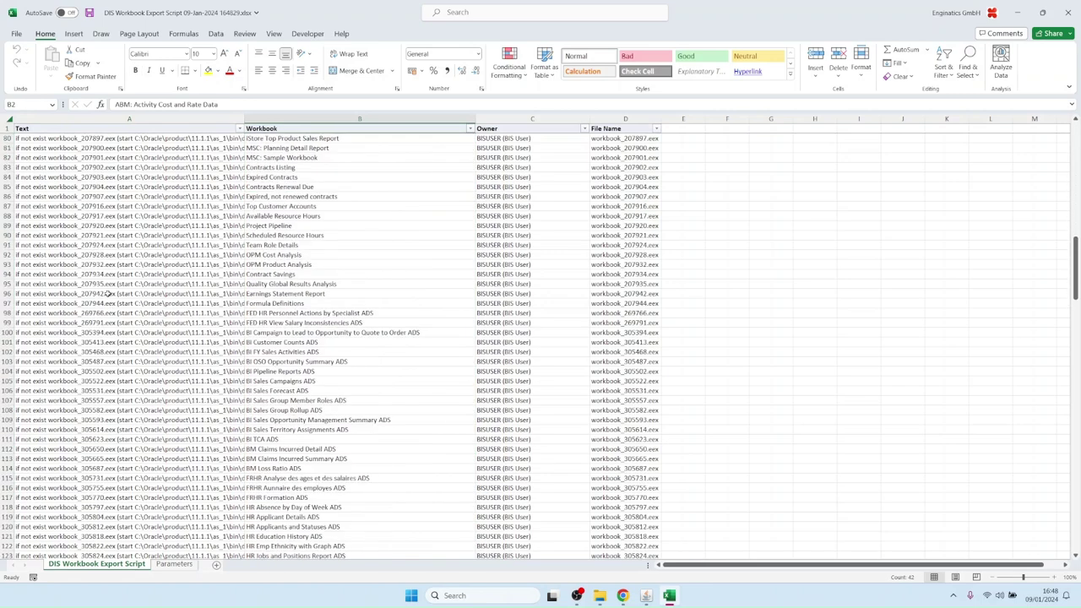
click(107, 293)
key(ctrl+Down)
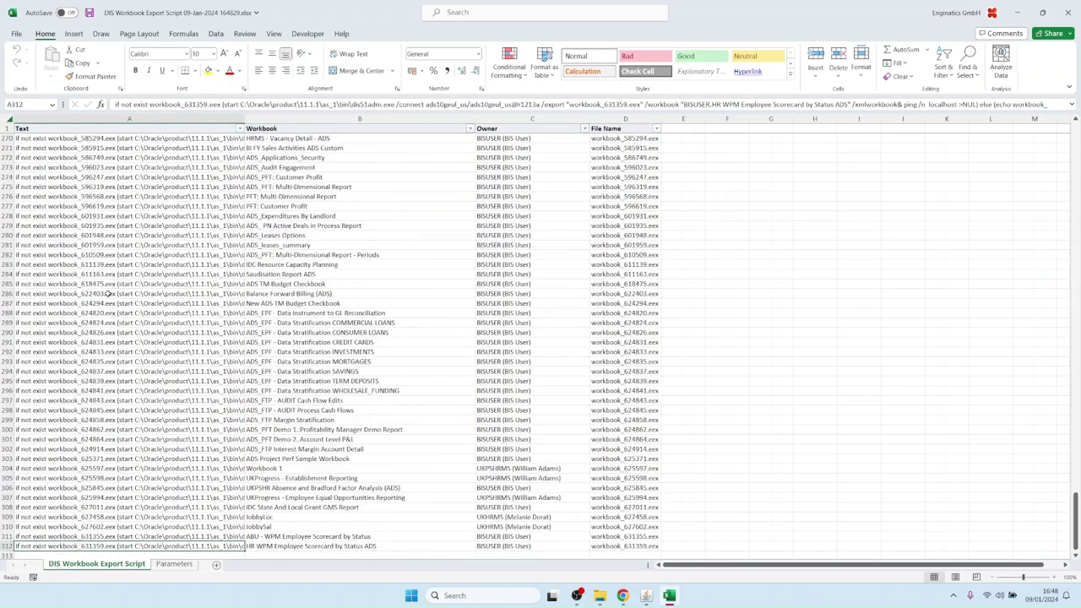
key(ctrl+Home)
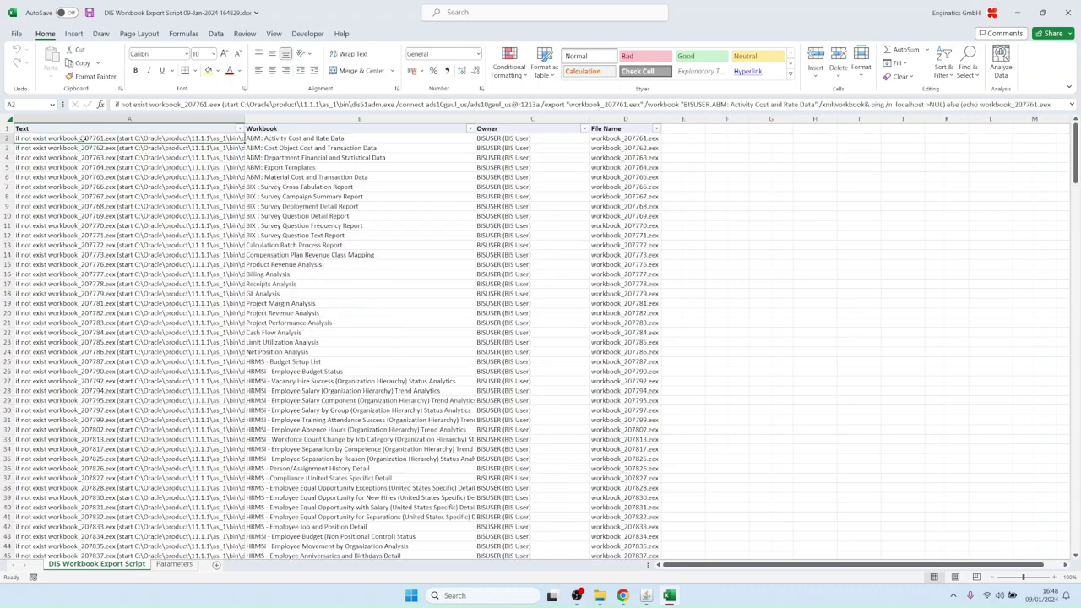
Step: Find Command Prompt with the search term cmd and run it as administrator
click(486, 595)
text(cmd)
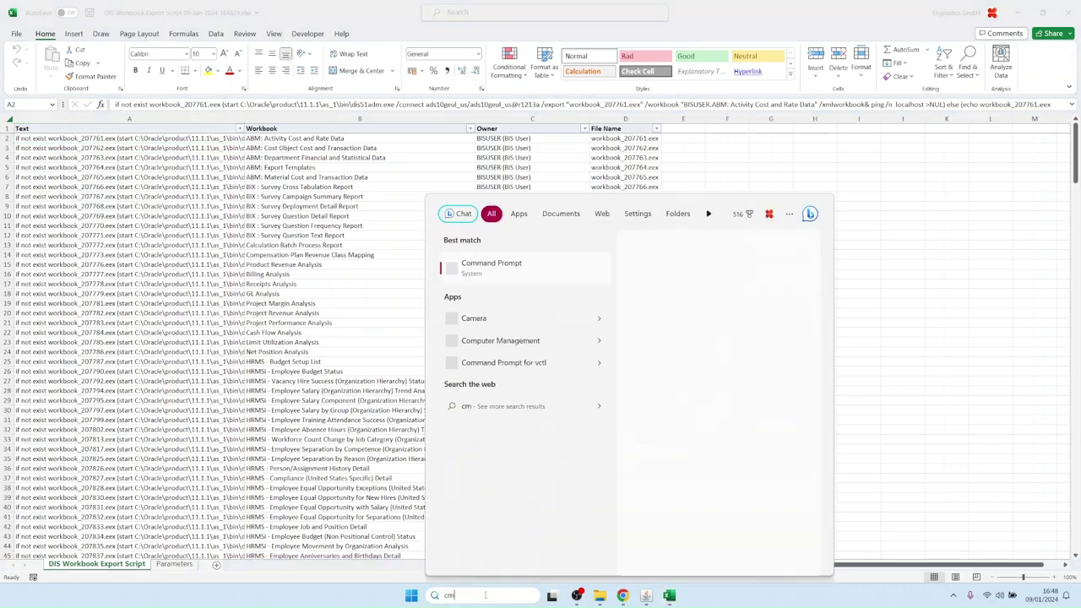
right_click(481, 269)
click(517, 279)
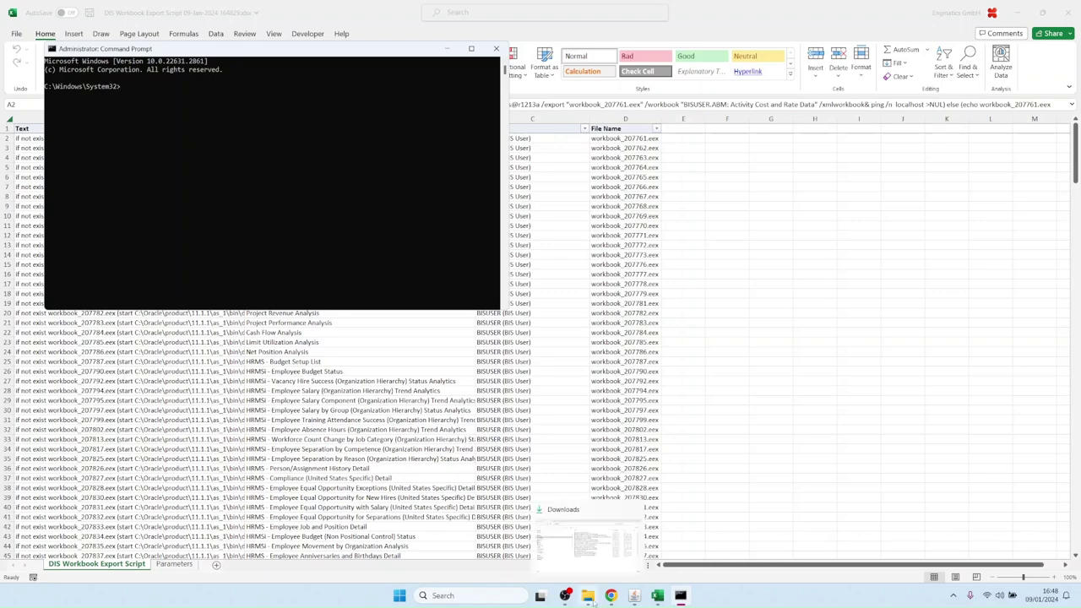
Step: Create a folder named disco_test in Downloads using File Explorer and open it
click(588, 595)
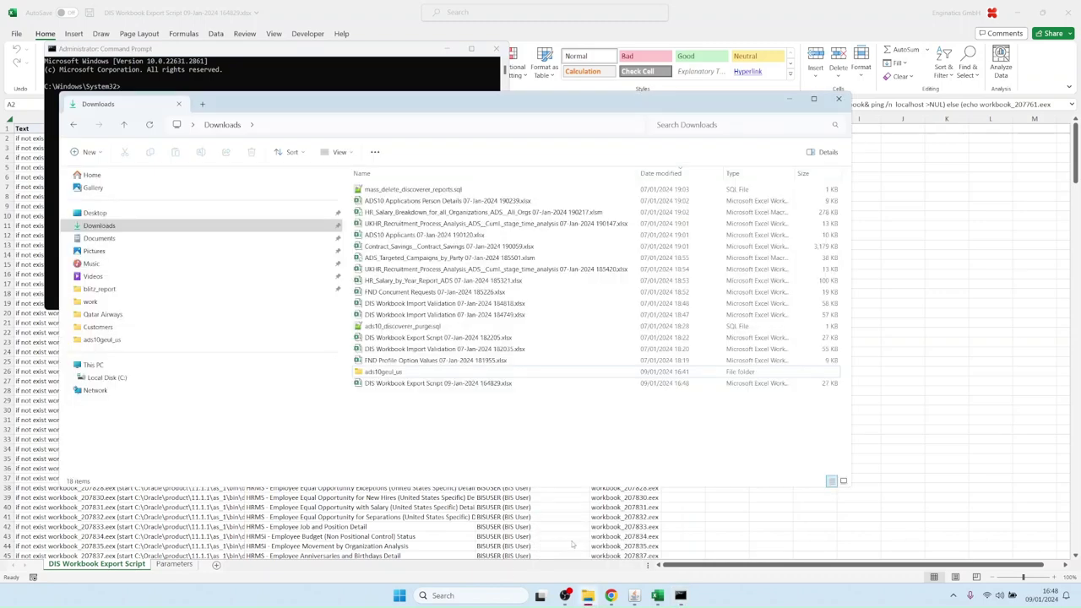
right_click(404, 418)
mouse_move(440, 547)
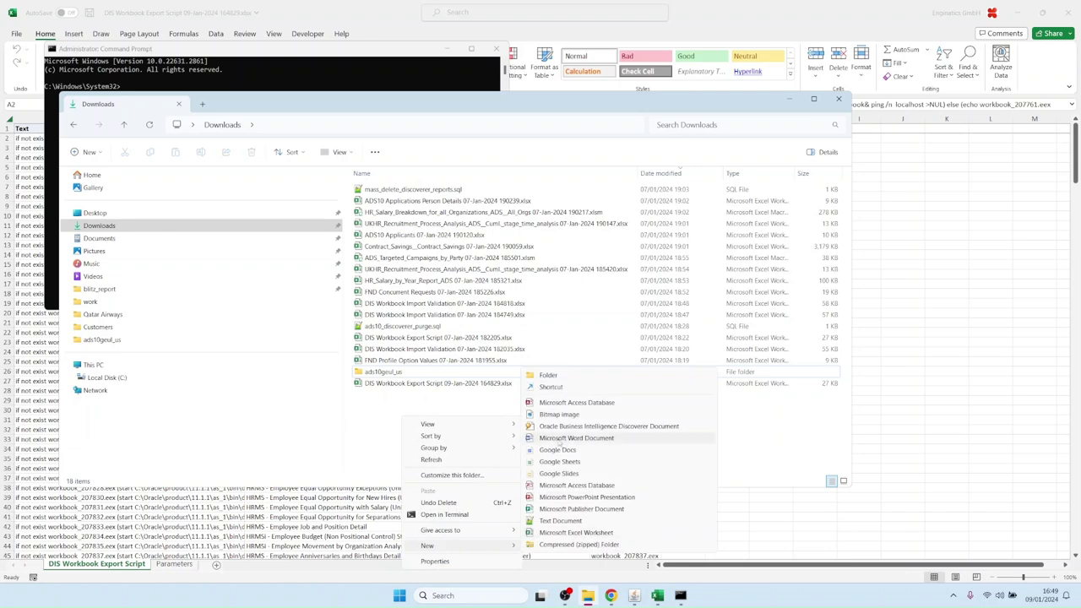
click(547, 375)
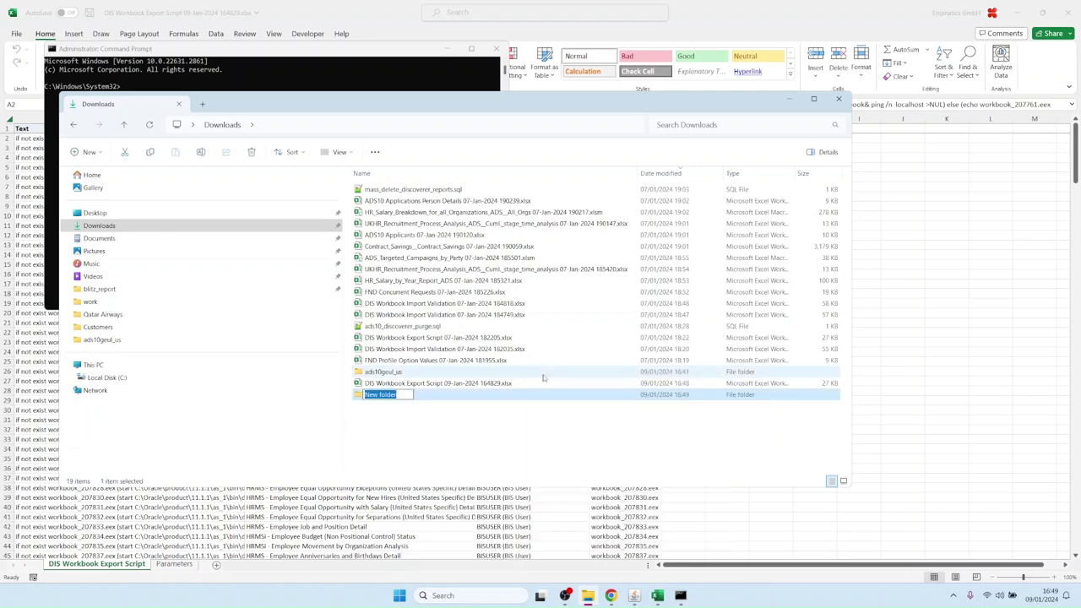
text(disco test)
key(Return)
key(Return)
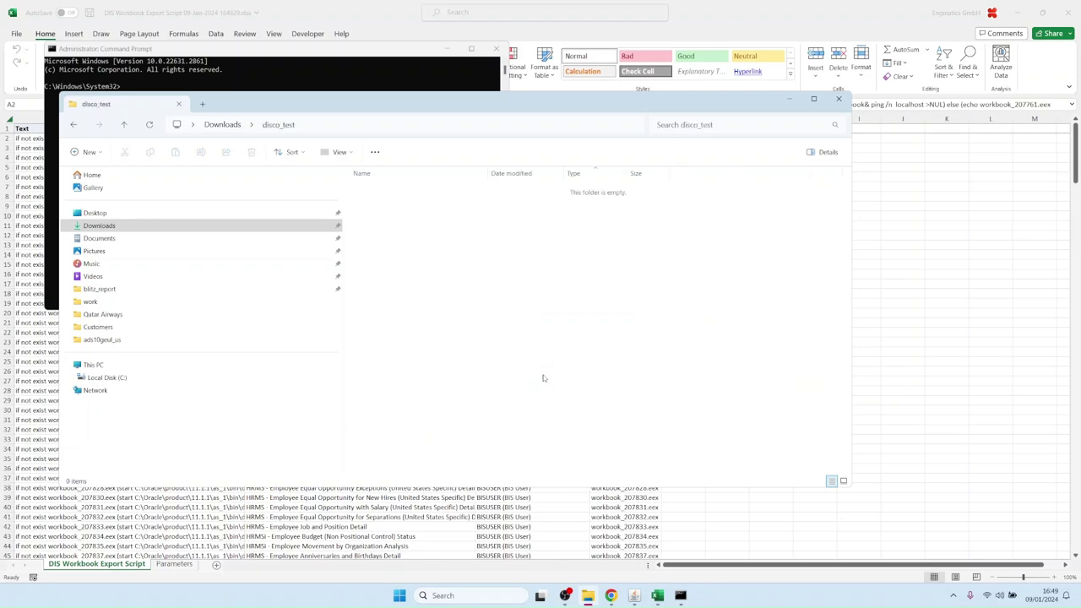
Step: Copy the disco_test folder's path and change the Command Prompt's working directory to it with cd
click(322, 126)
key(ctrl+c)
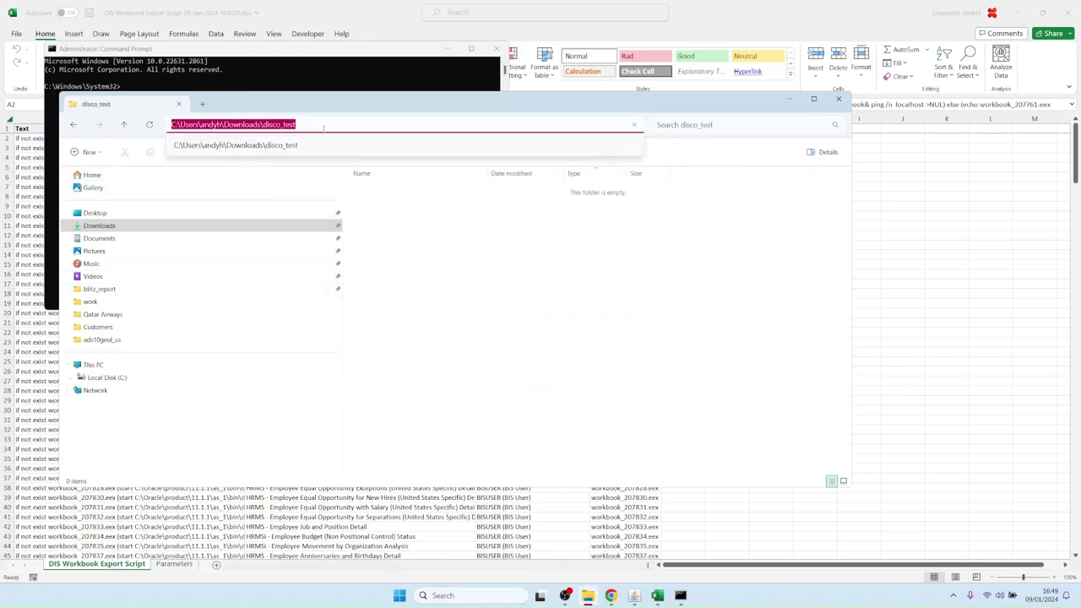
click(211, 81)
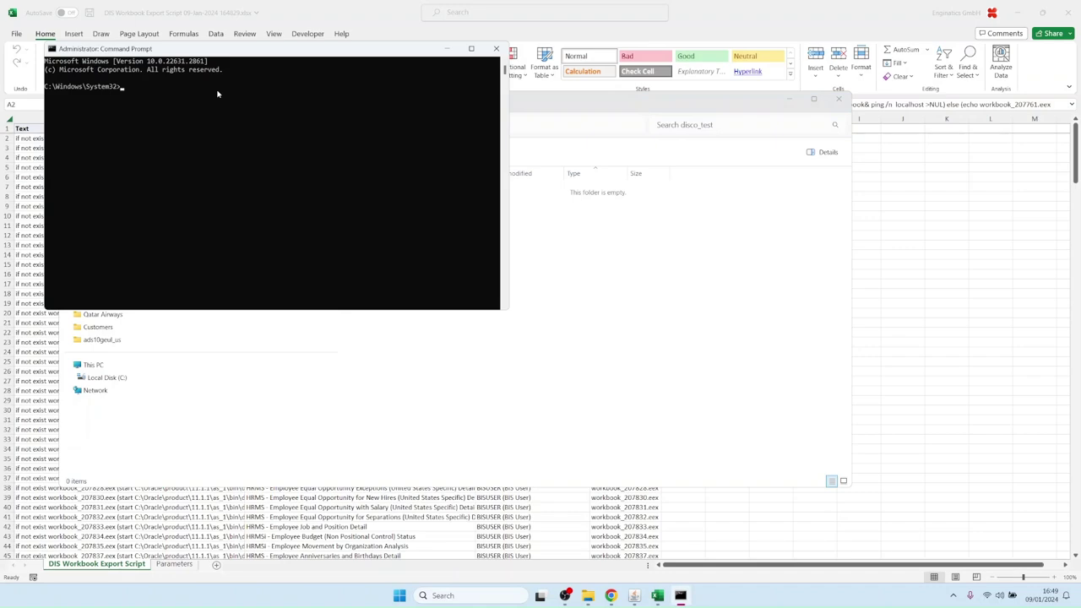
text(cd)
key(ctrl+v)
key(Return)
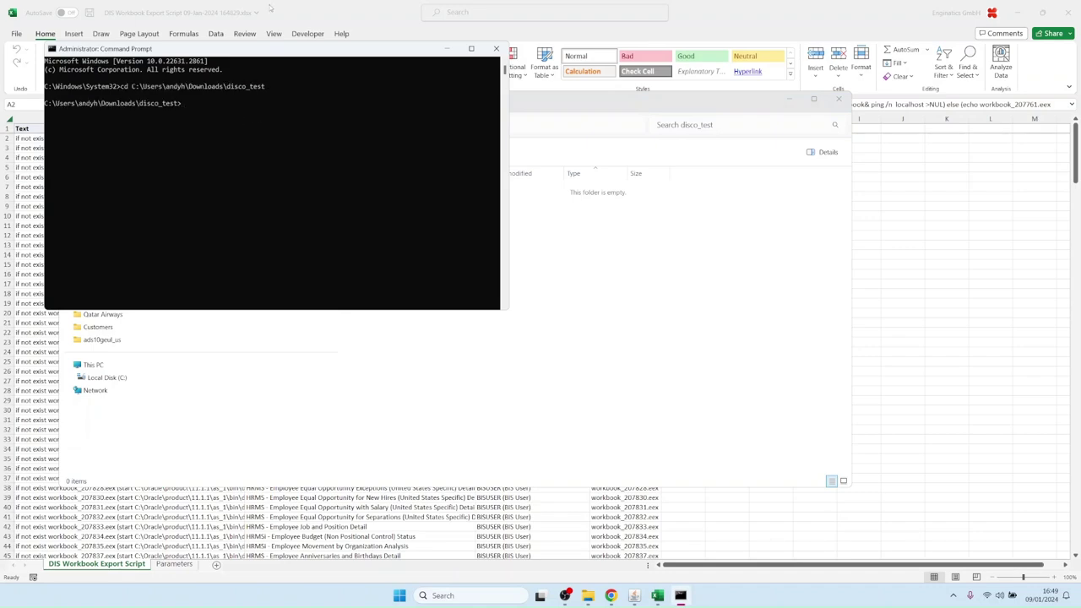
Step: Return to the Excel export sheet and copy the export commands in cells A2 to A31
double_click(270, 7)
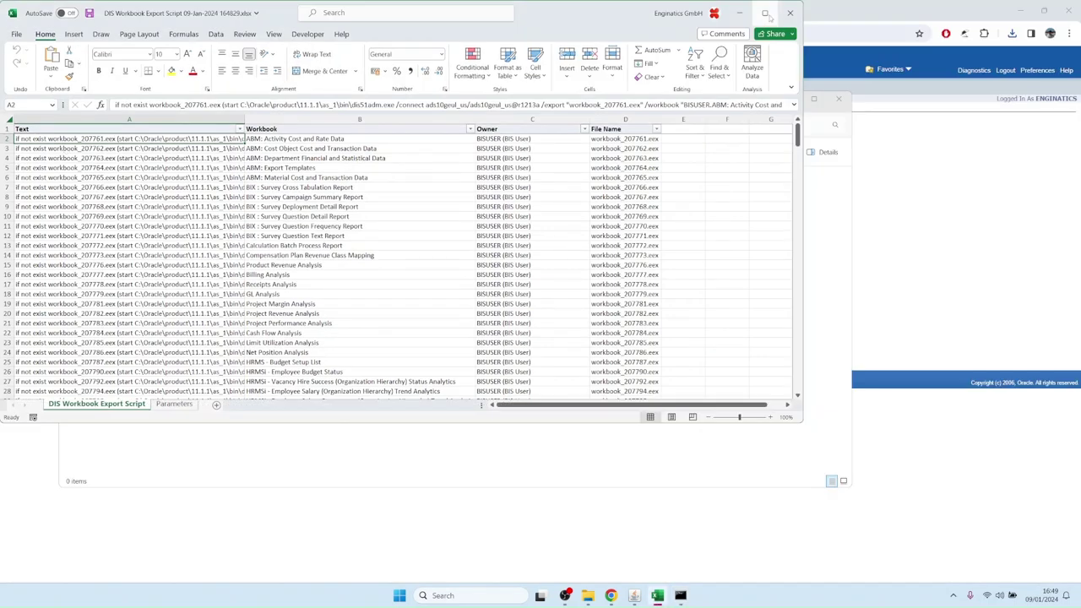
click(764, 13)
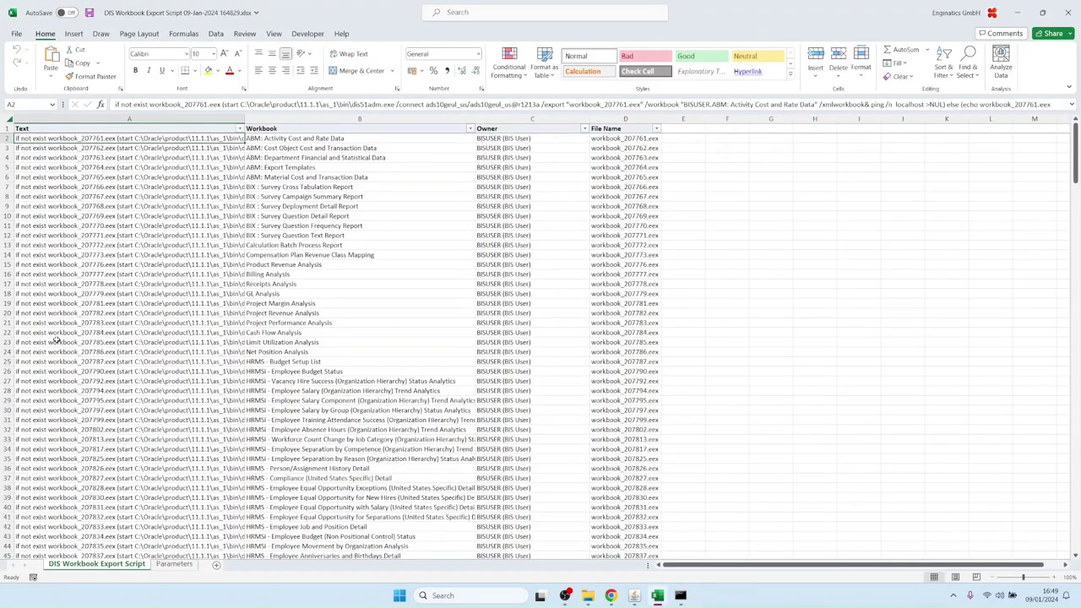
click(38, 420)
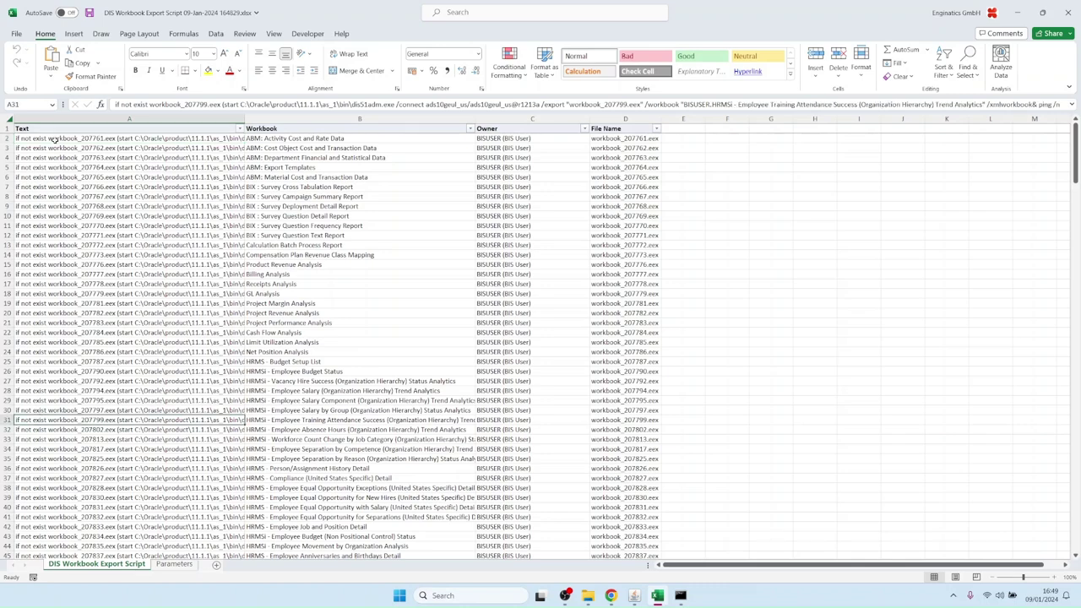
shift+click(52, 142)
key(ctrl+c)
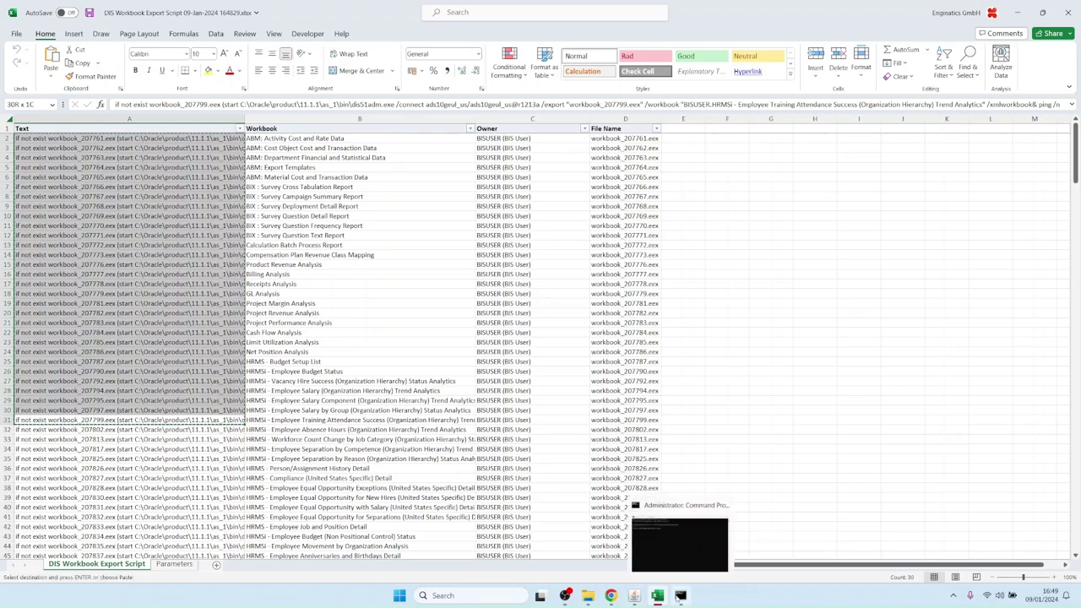
Step: Run the copied export commands in the Command Prompt and view the generated files in the disco_test folder
click(680, 595)
key(ctrl+v)
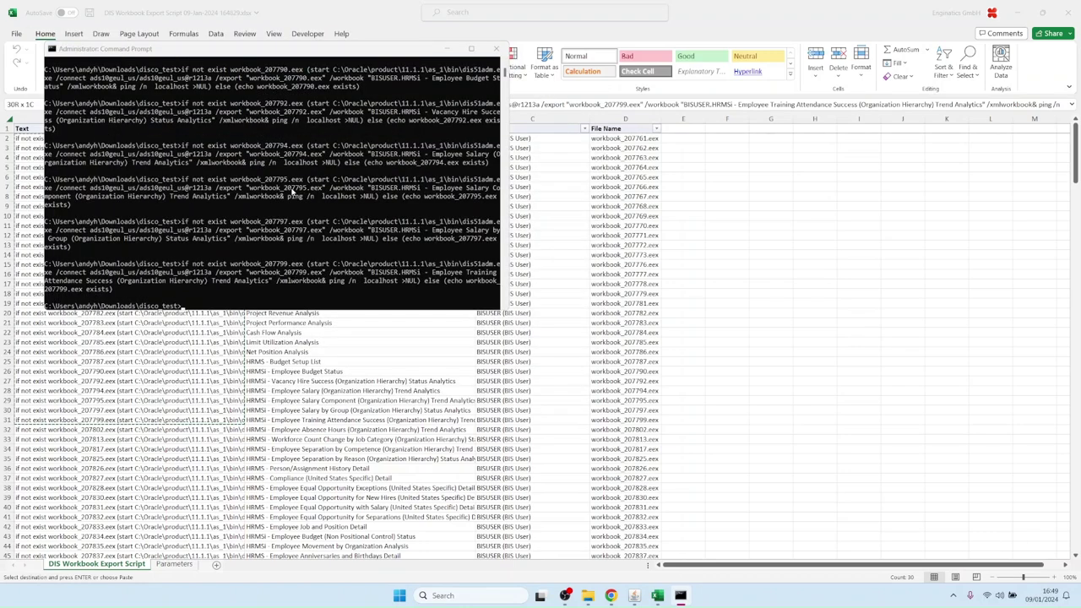
click(953, 594)
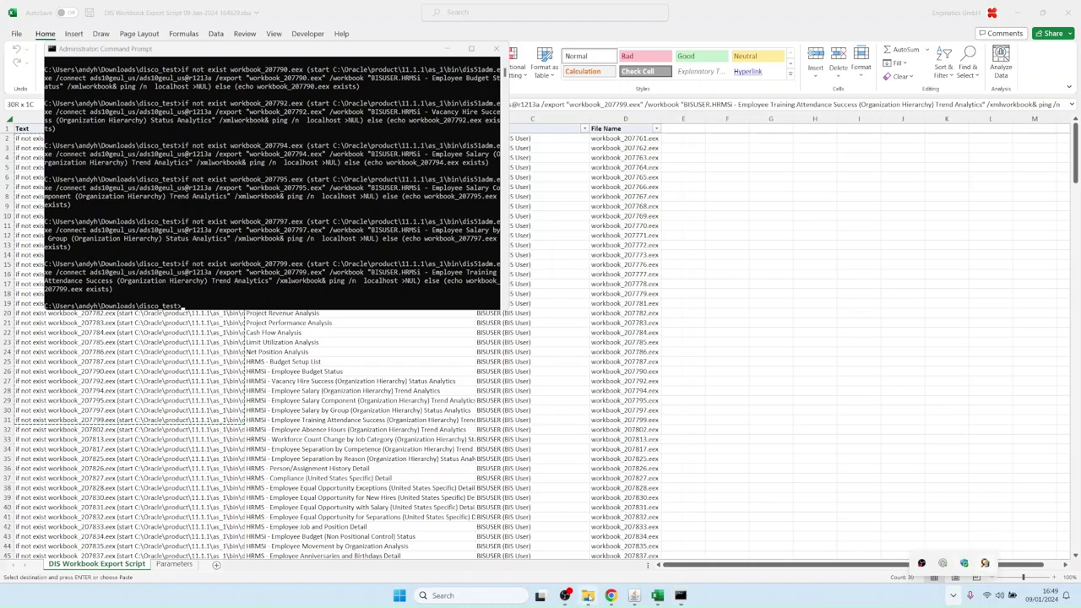
click(587, 595)
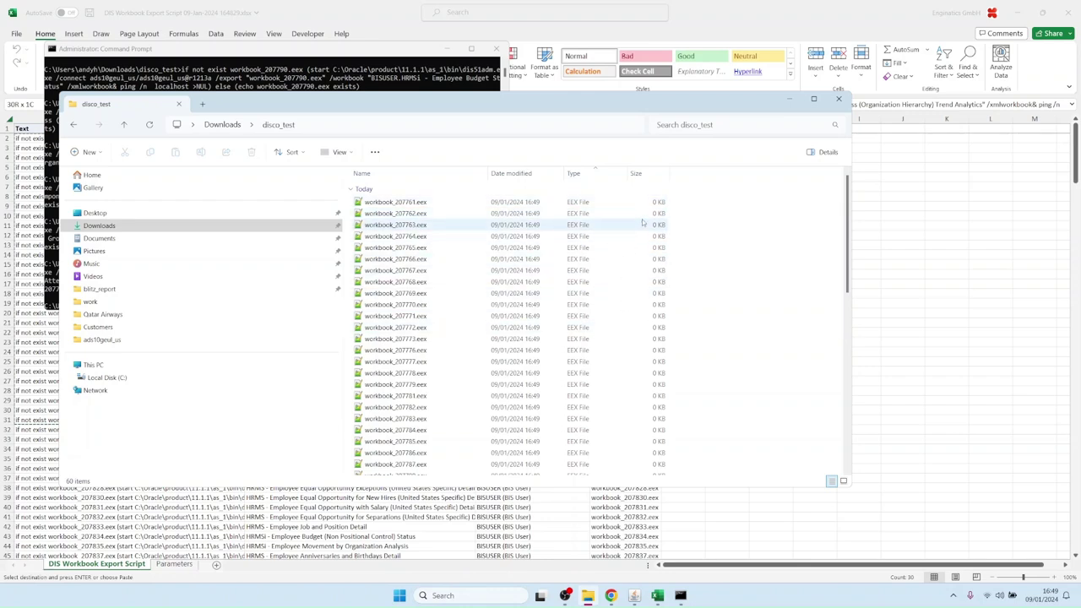
Step: Switch to Oracle Applications and load the DIS Worksheet Execution History report, filtering the report list by "dis"
click(634, 595)
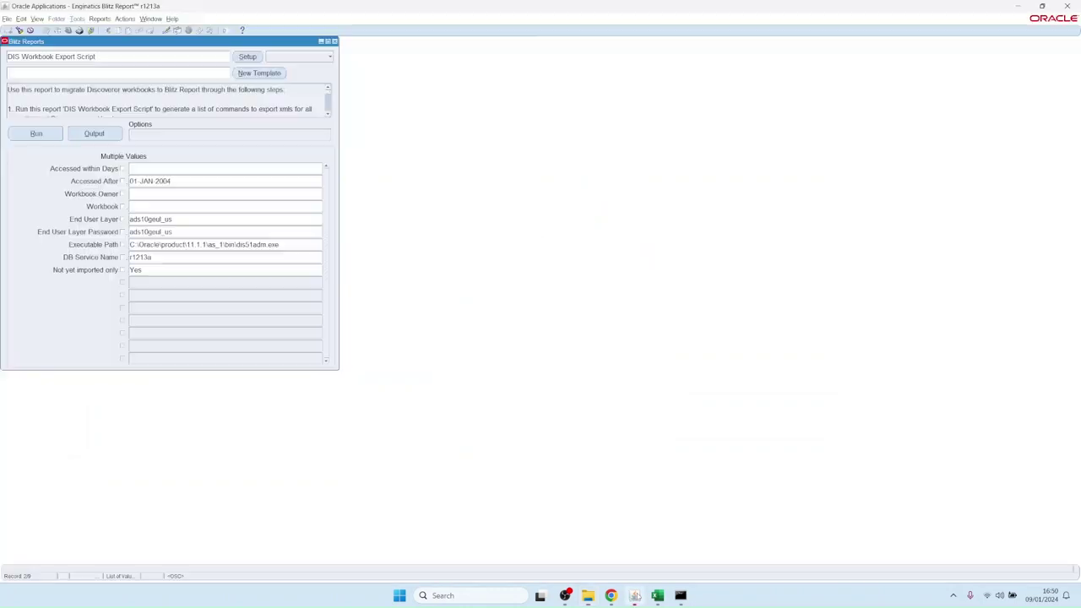
click(147, 58)
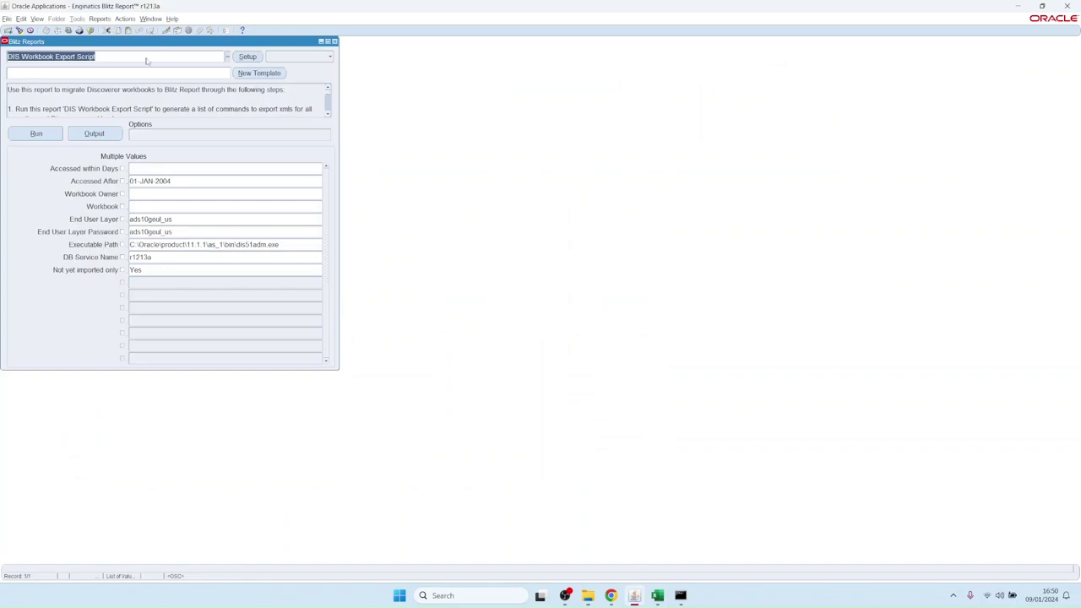
key(ctrl+l)
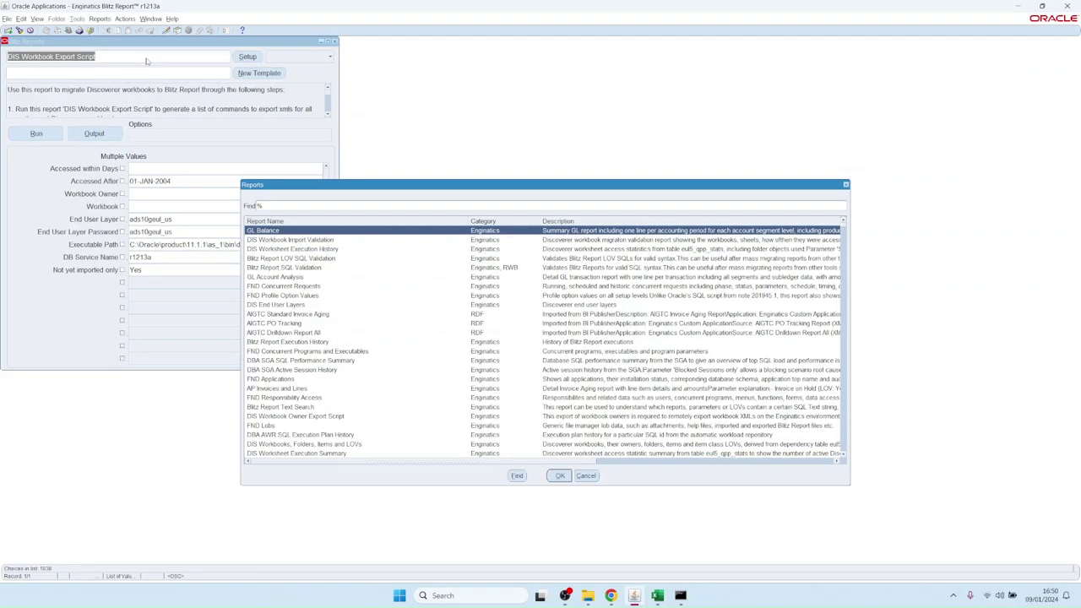
text(dis)
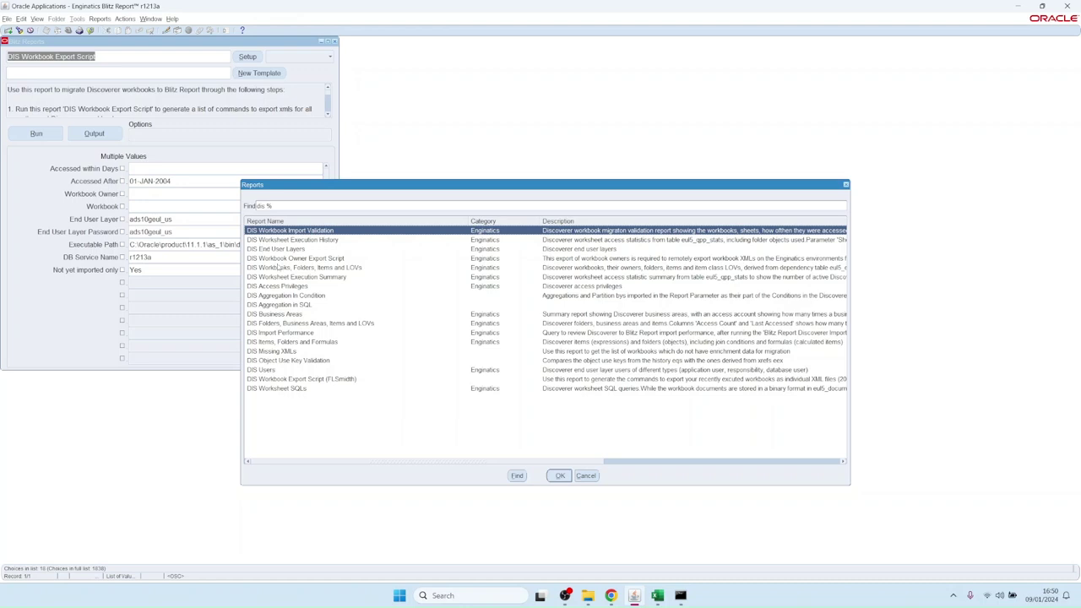
key(Down)
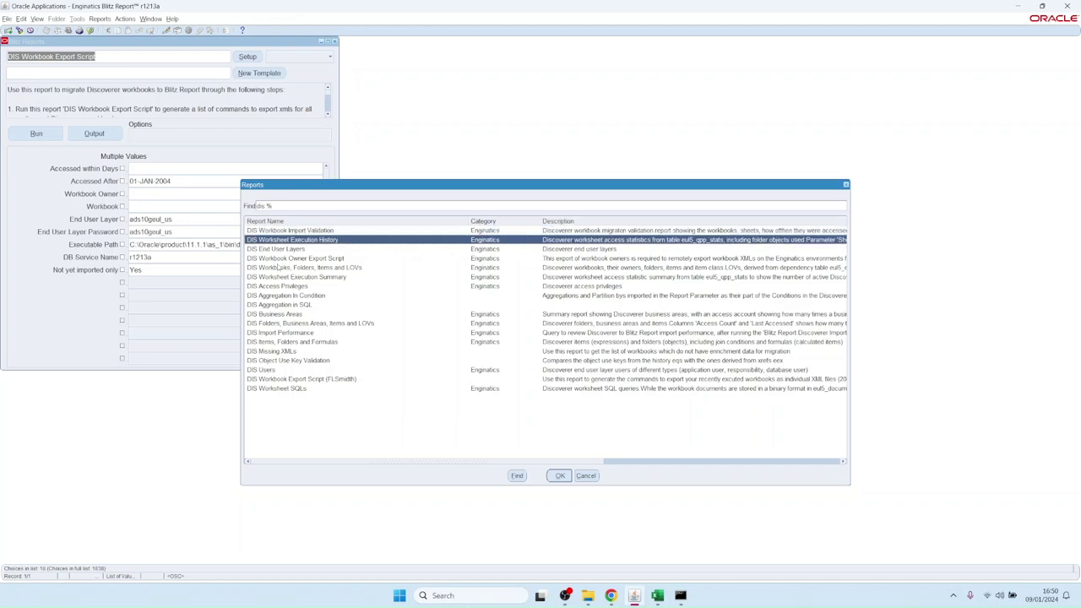
key(Return)
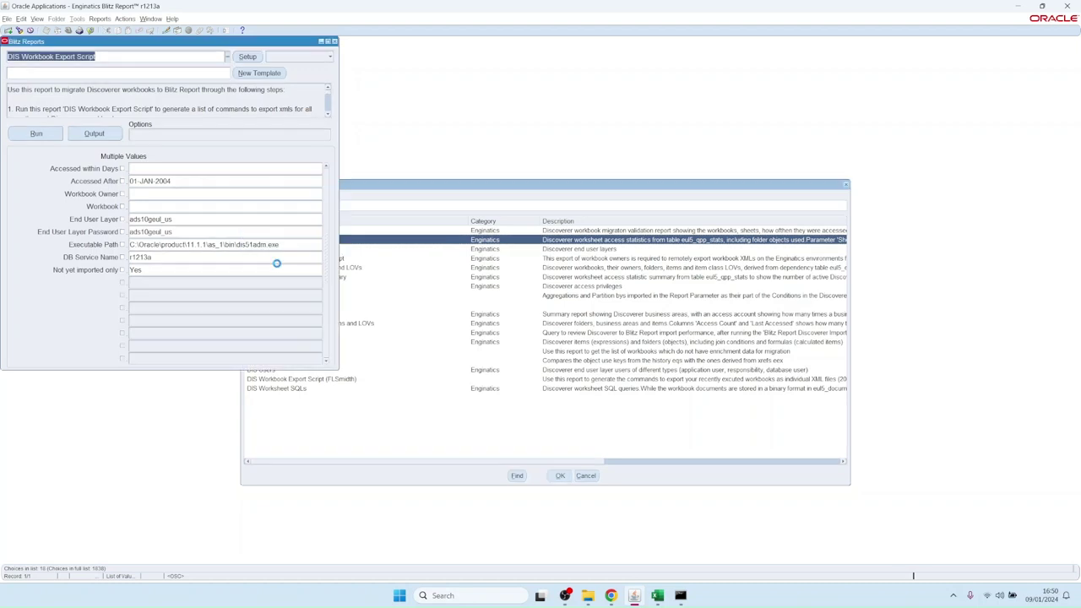
Step: Run the DIS Worksheet Execution History report with the Pivot analysis template and bring up its Excel output
click(170, 257)
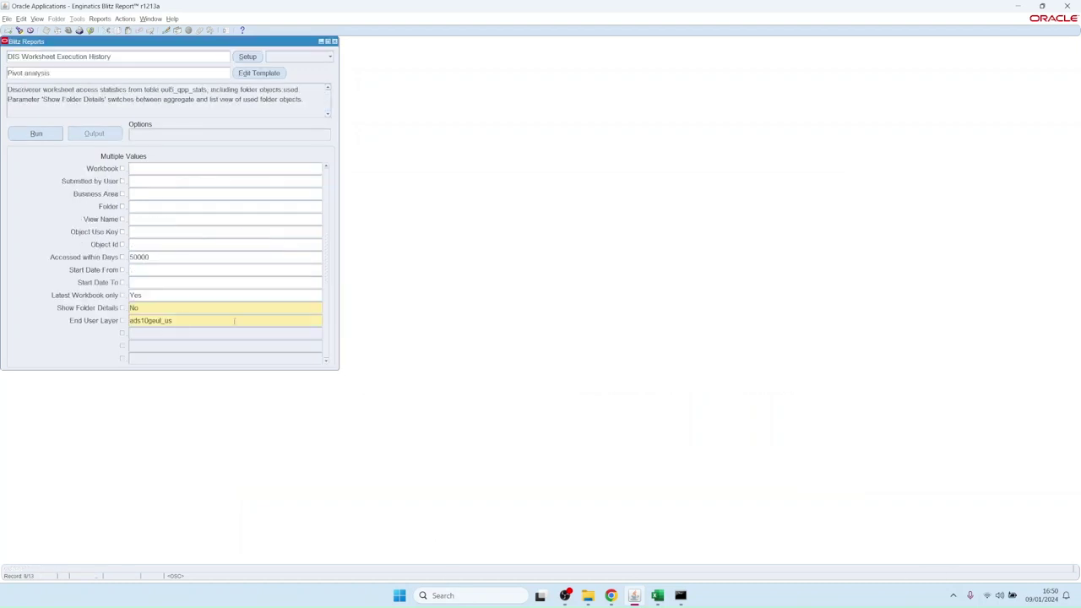
click(36, 137)
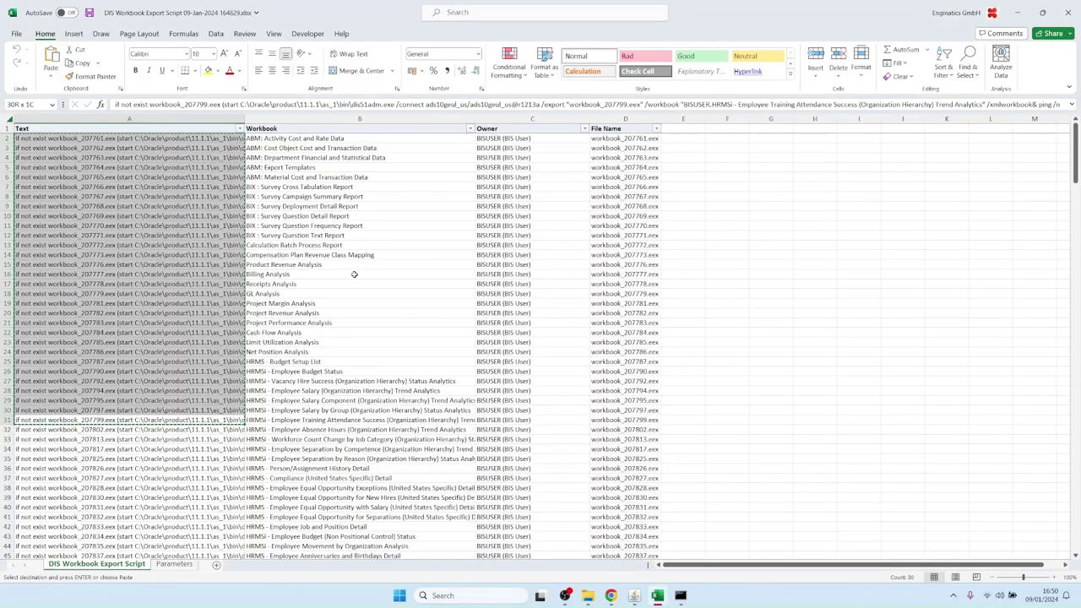
click(350, 274)
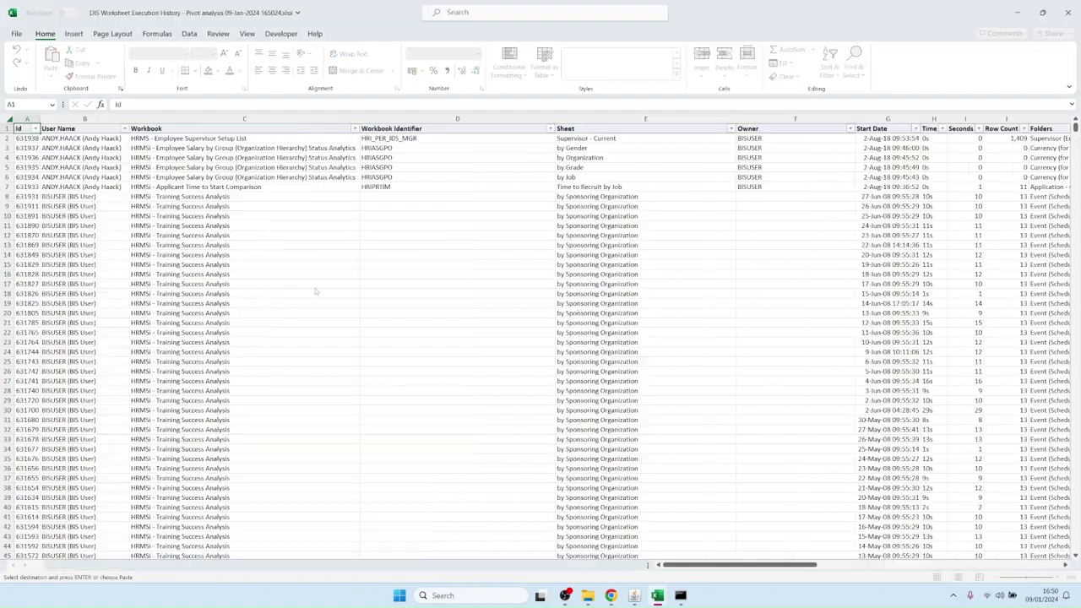
Step: Examine the execution record in row 65, from its user, workbook and sheet across to the start date and run time
scroll(230, 265, down, 14)
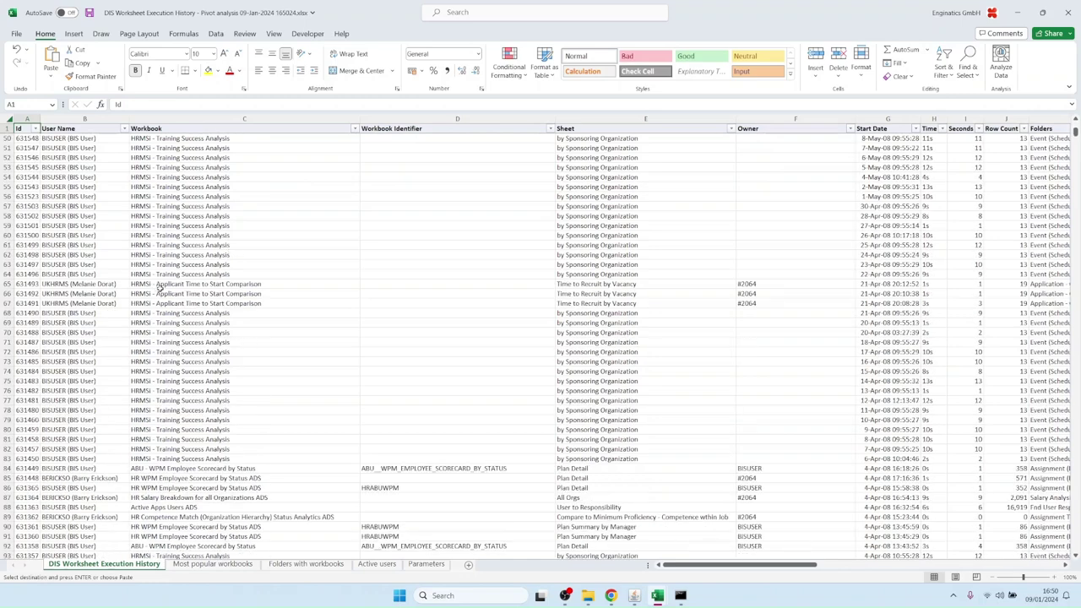
click(159, 287)
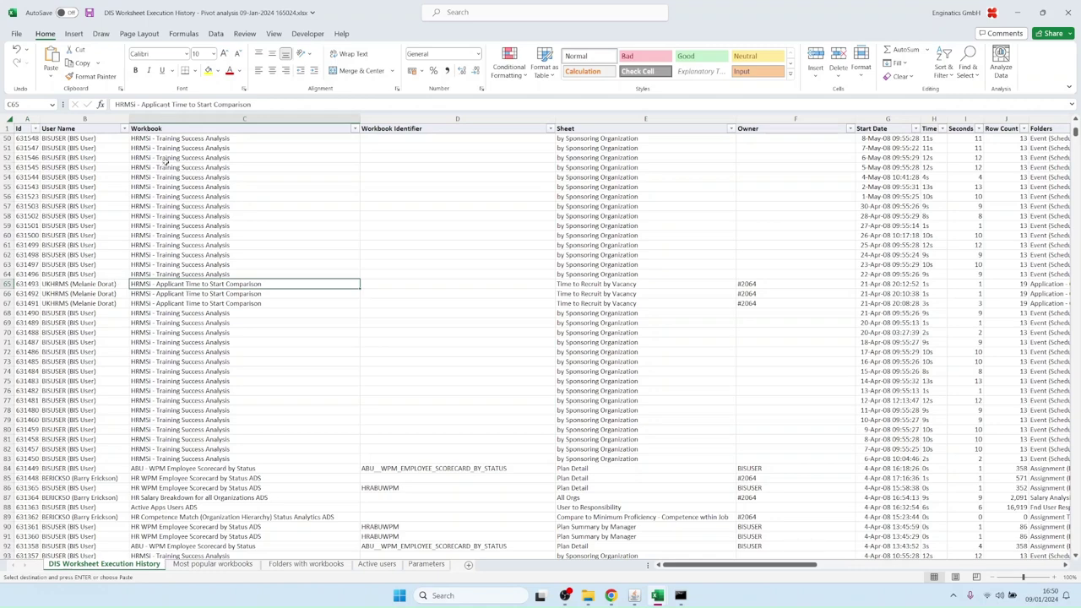
click(591, 286)
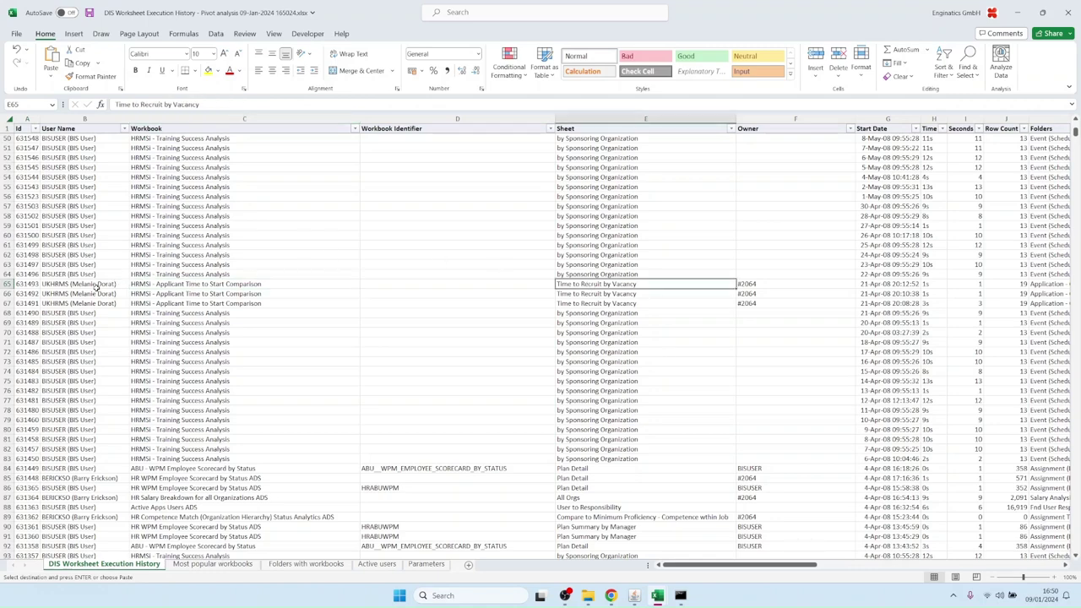
click(87, 287)
key(Right)
key(Right)
key(Right)
key(Right)
key(Right)
key(Right)
key(Right)
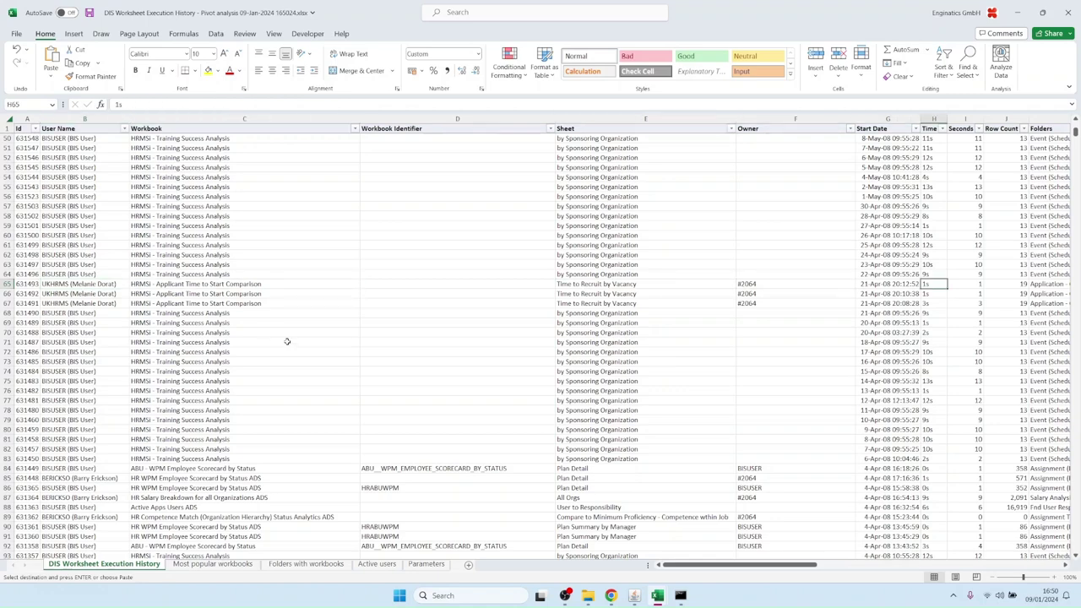
Step: Examine row 60's seconds, row count, folders, folder identifiers, views or tables, folder descriptions and folder count
click(970, 236)
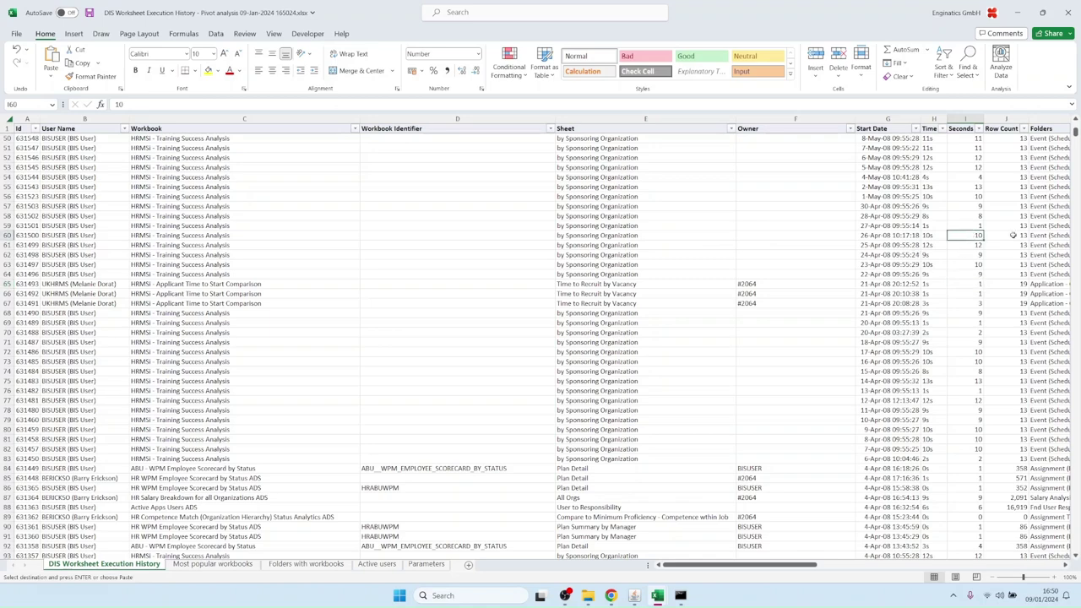
click(1013, 236)
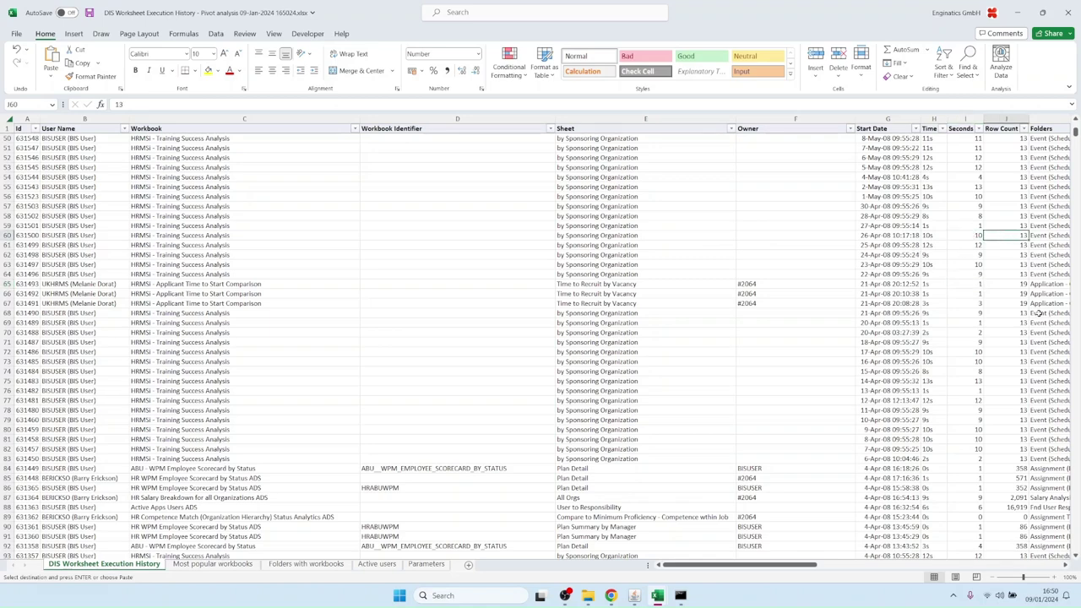
key(Right)
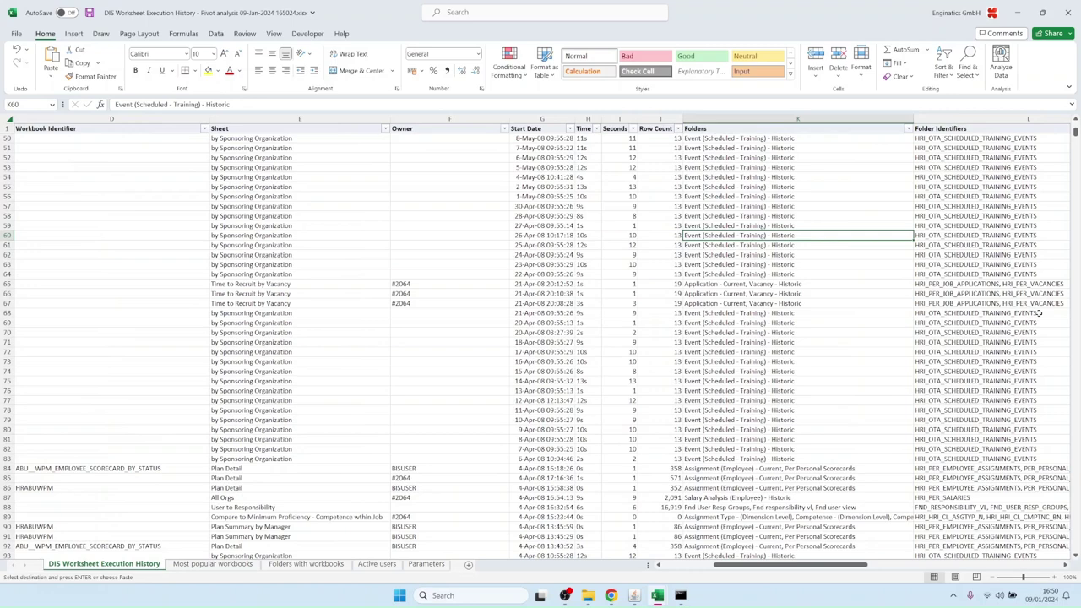
key(Right)
key(Right)
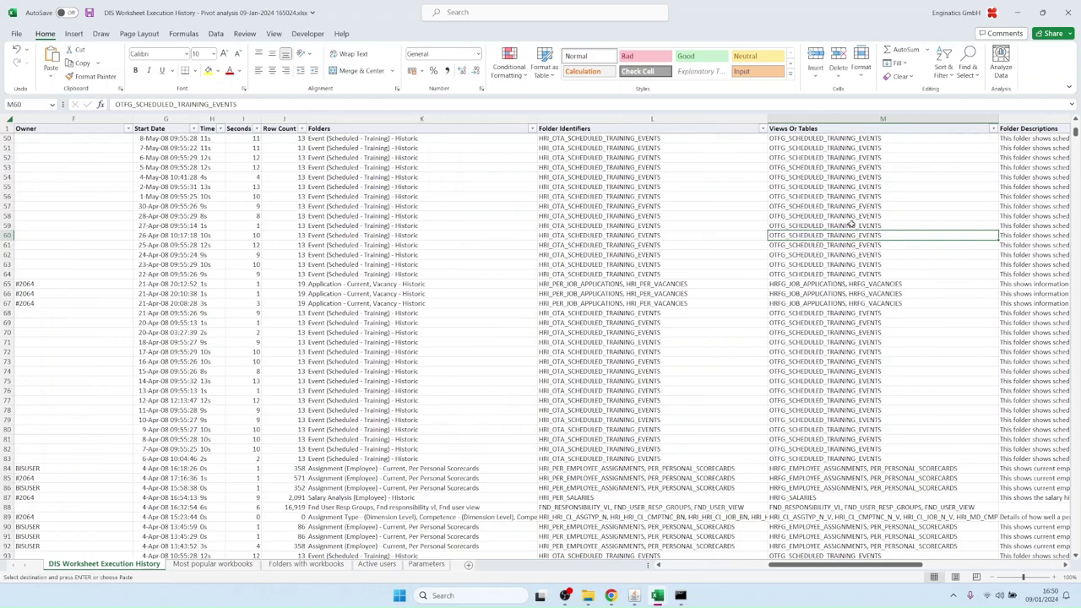
key(Right)
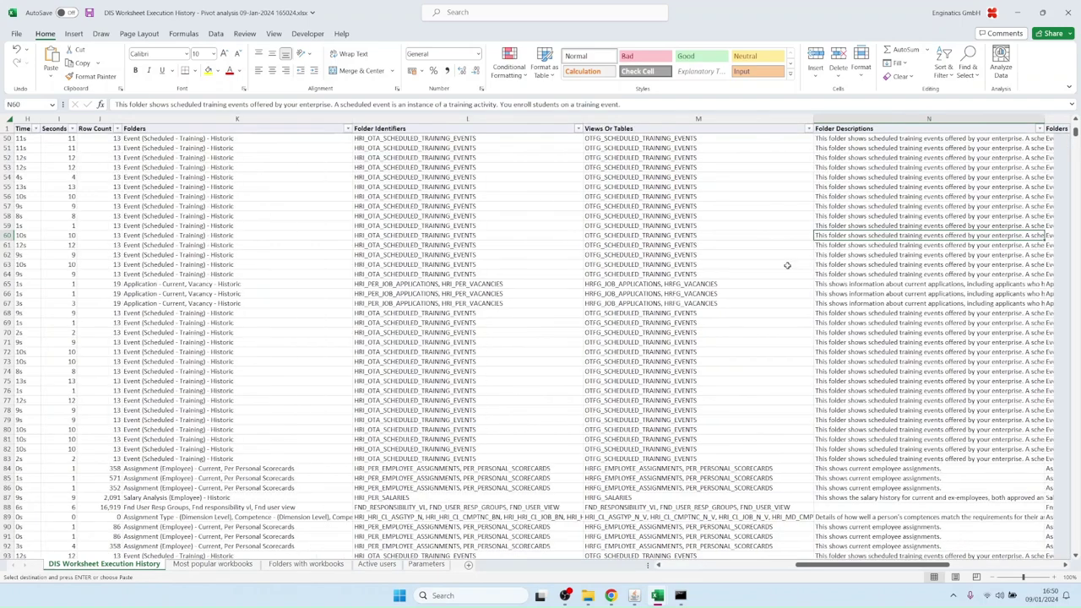
scroll(841, 255, down, 6)
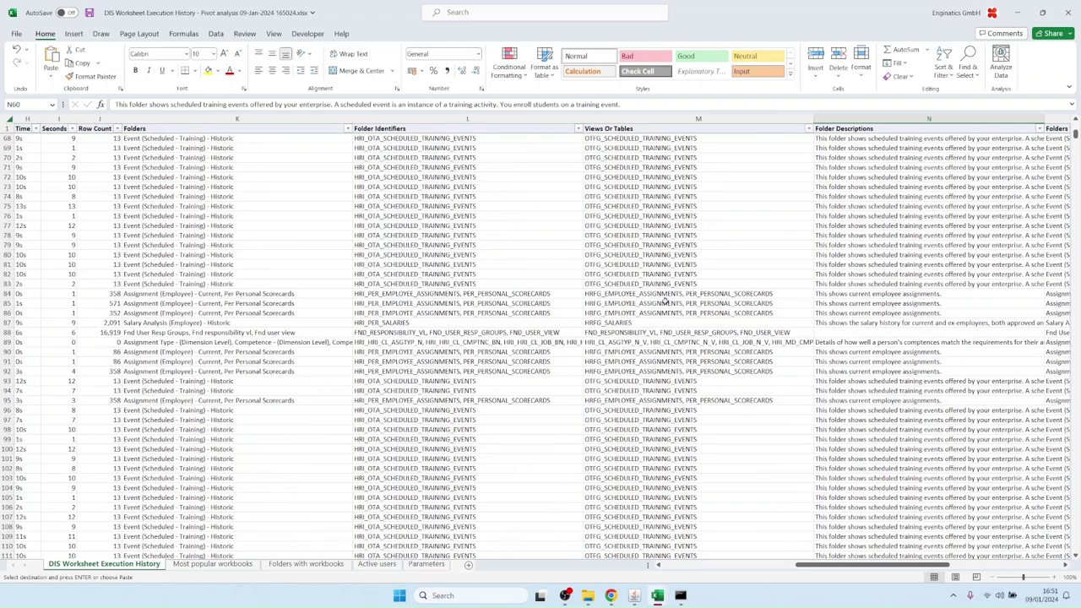
key(Right)
key(Right)
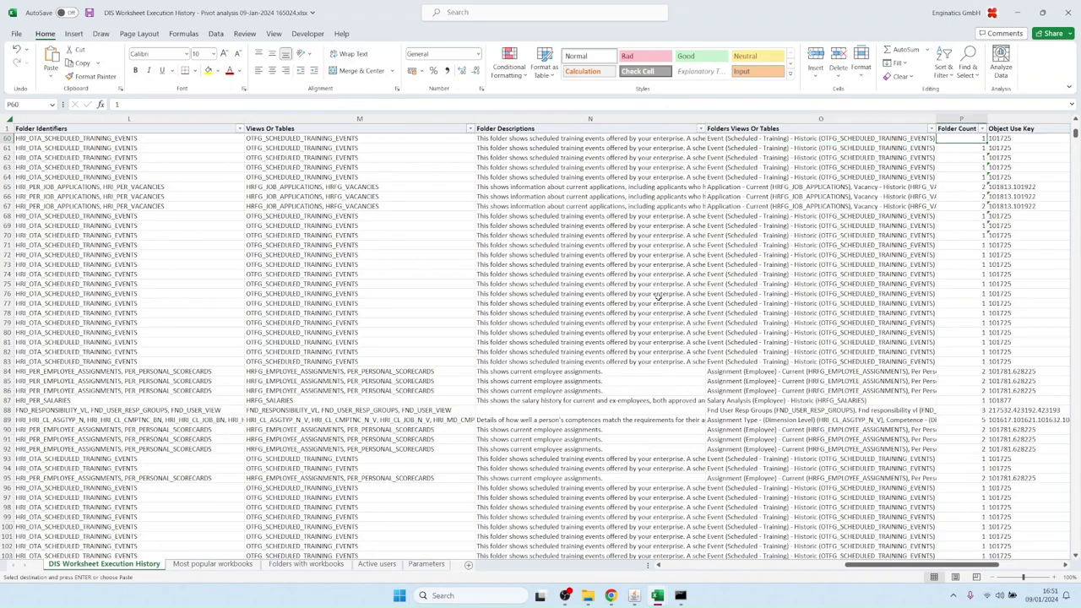
Step: Inspect the full Folders Views Or Tables text in cell O65, leave it unedited, and return to the row's Id cell
double_click(770, 187)
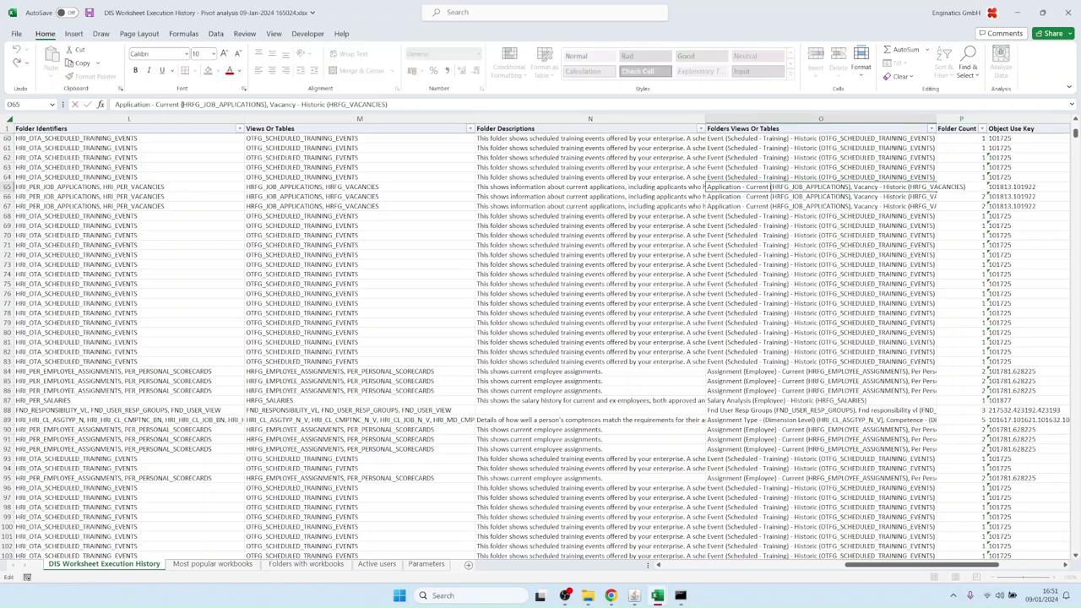
drag(180, 104, 387, 103)
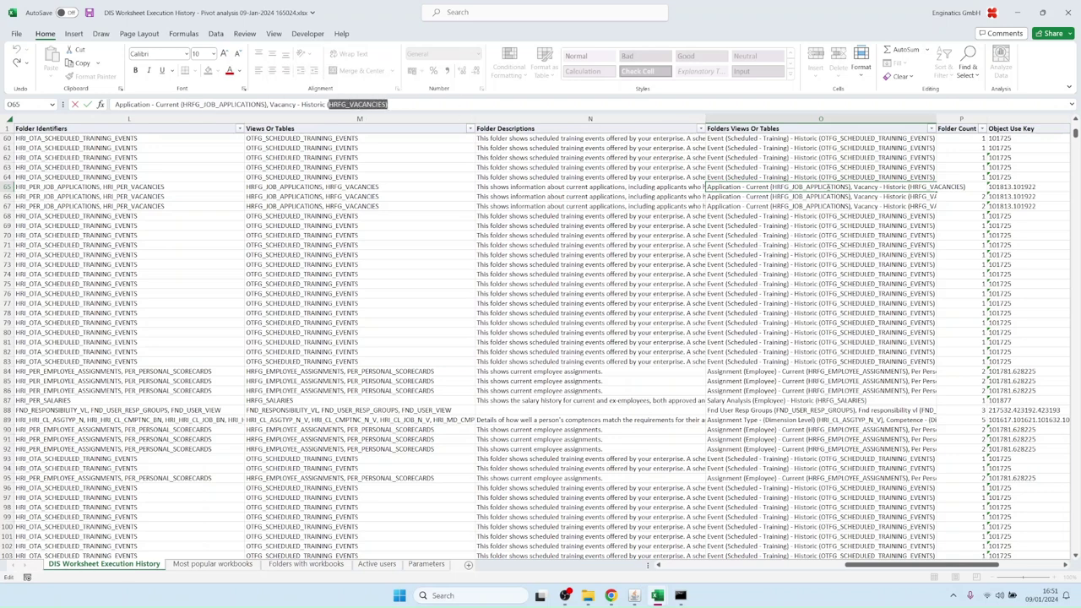
click(823, 187)
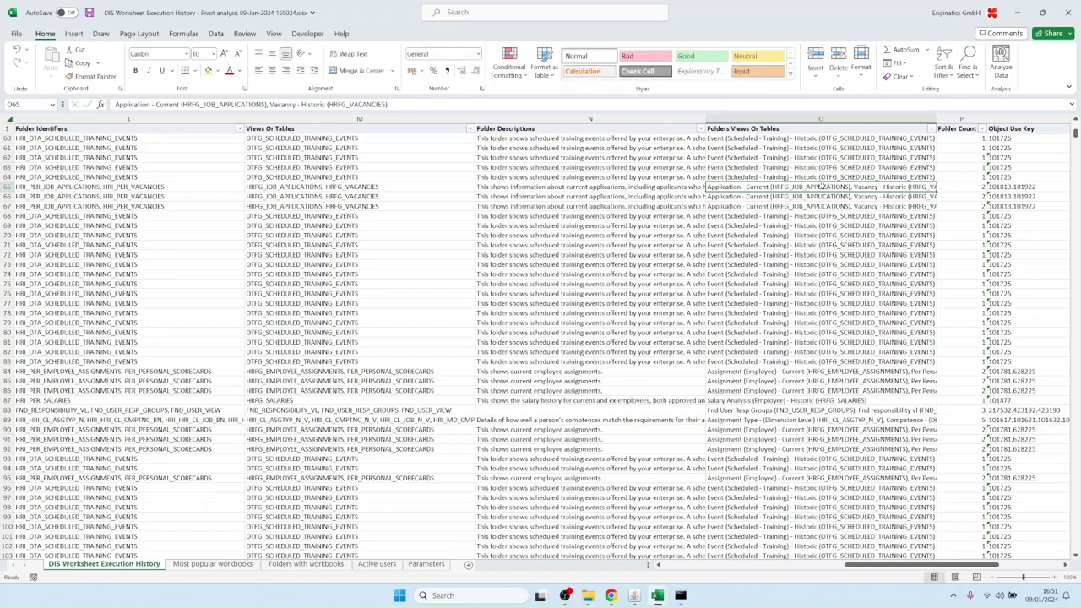
key(Left)
key(Left)
key(Left)
key(Left)
key(Left)
key(Left)
key(Left)
key(Left)
key(Left)
key(Left)
key(Left)
key(Left)
key(Left)
key(Left)
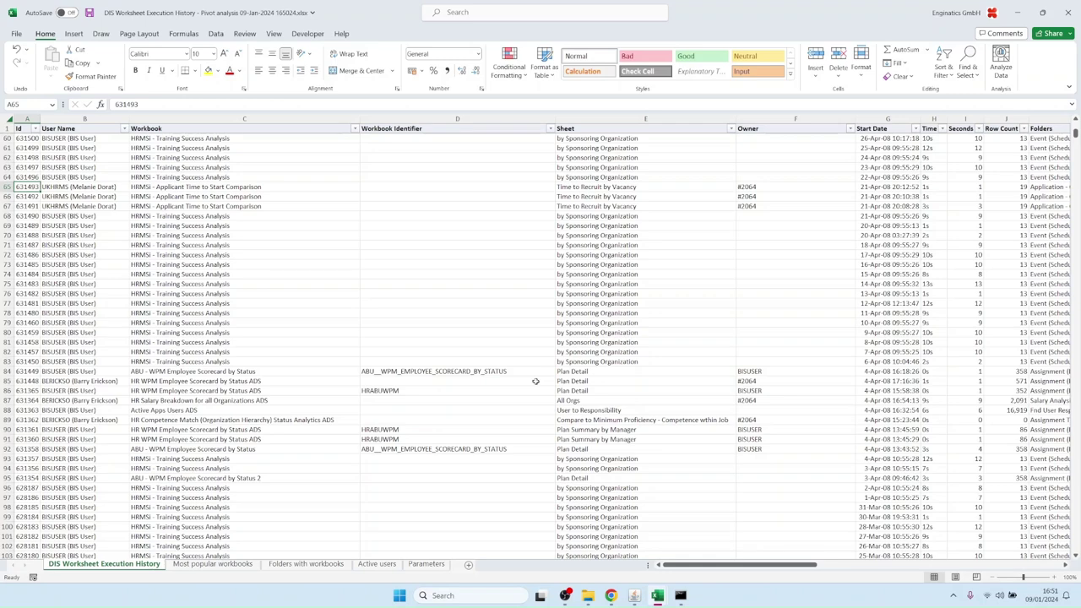
Step: Review the Active users pivot and the sheets under HRMSi - Training Success Analysis in the Most popular workbooks pivot
click(376, 564)
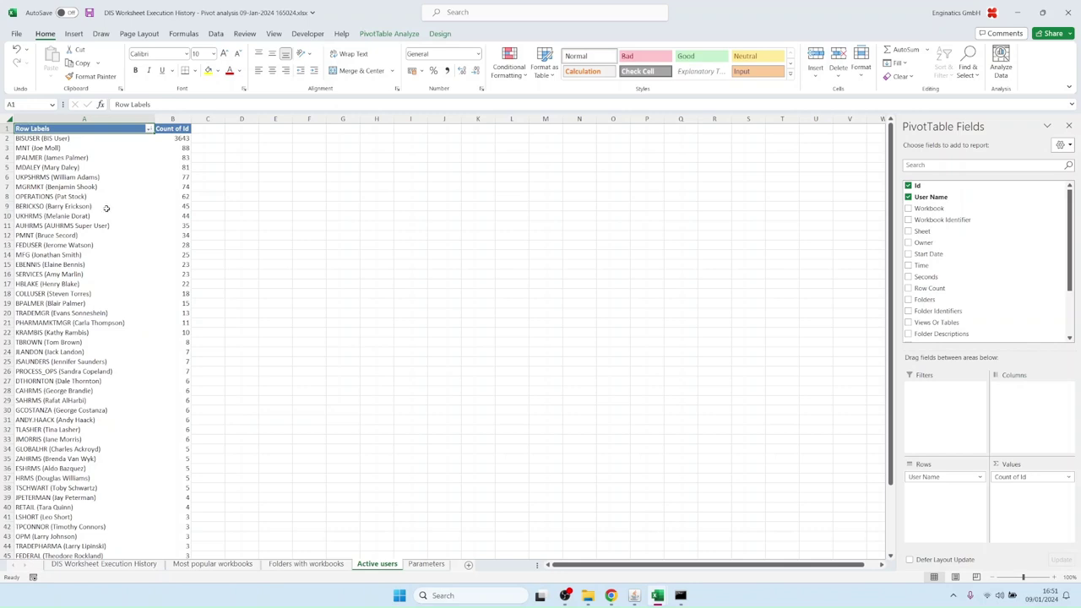
click(245, 566)
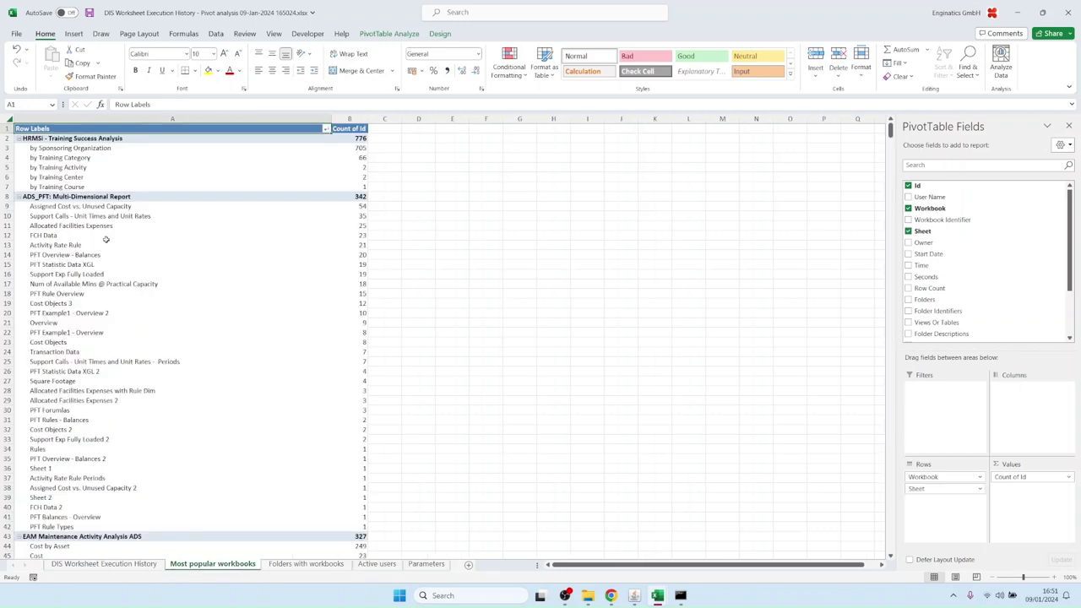
drag(64, 149, 61, 189)
click(57, 139)
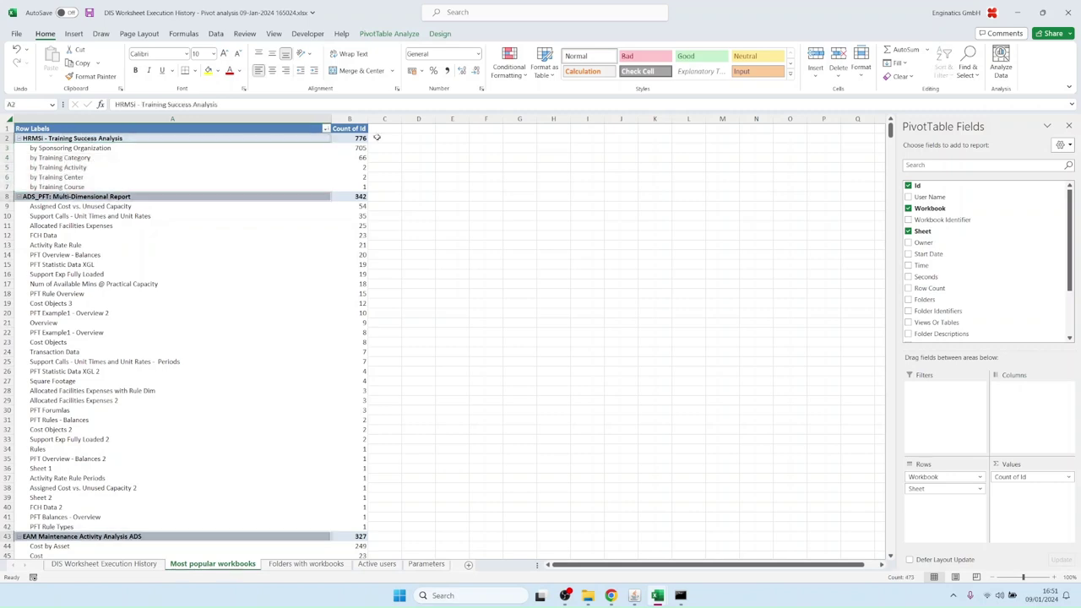
drag(67, 147, 62, 184)
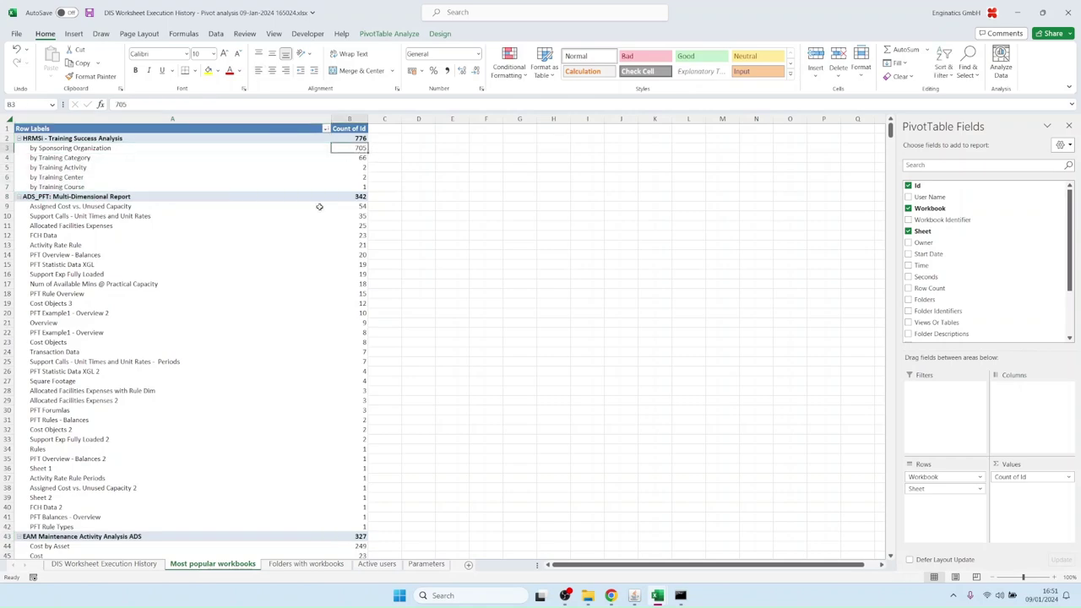
Step: Narrow column A on the Folders with workbooks sheet to reveal Count of Id, and select the workbook rows under the first folder
click(306, 563)
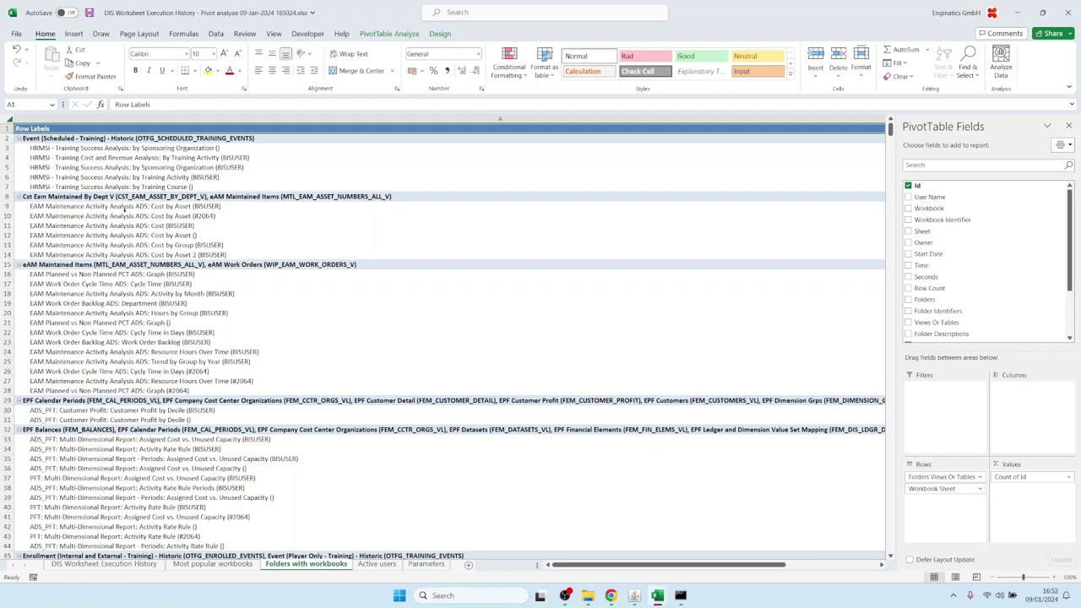
click(244, 119)
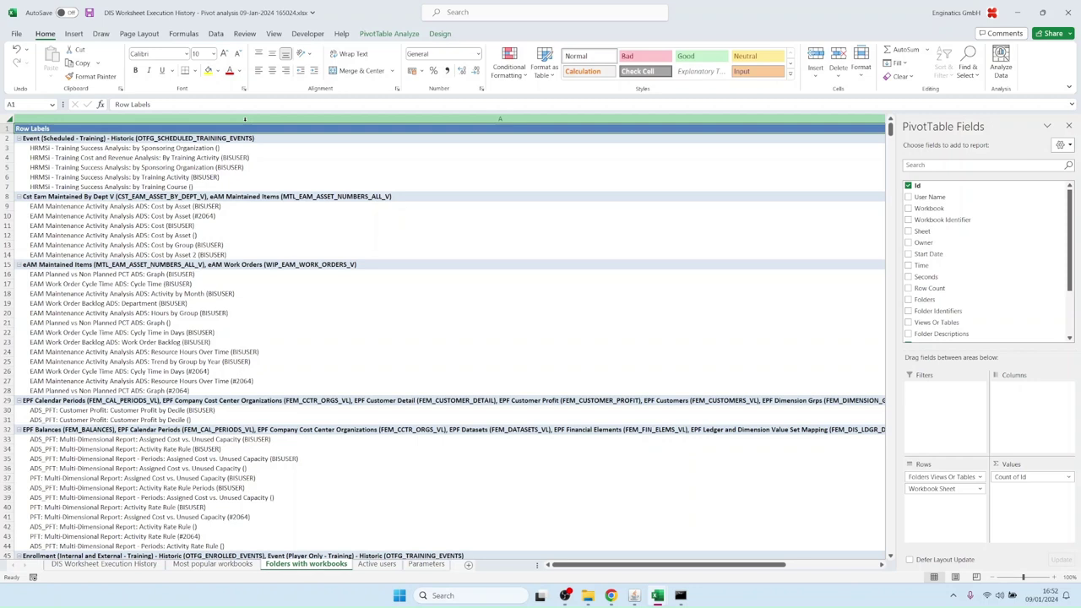
right_click(244, 119)
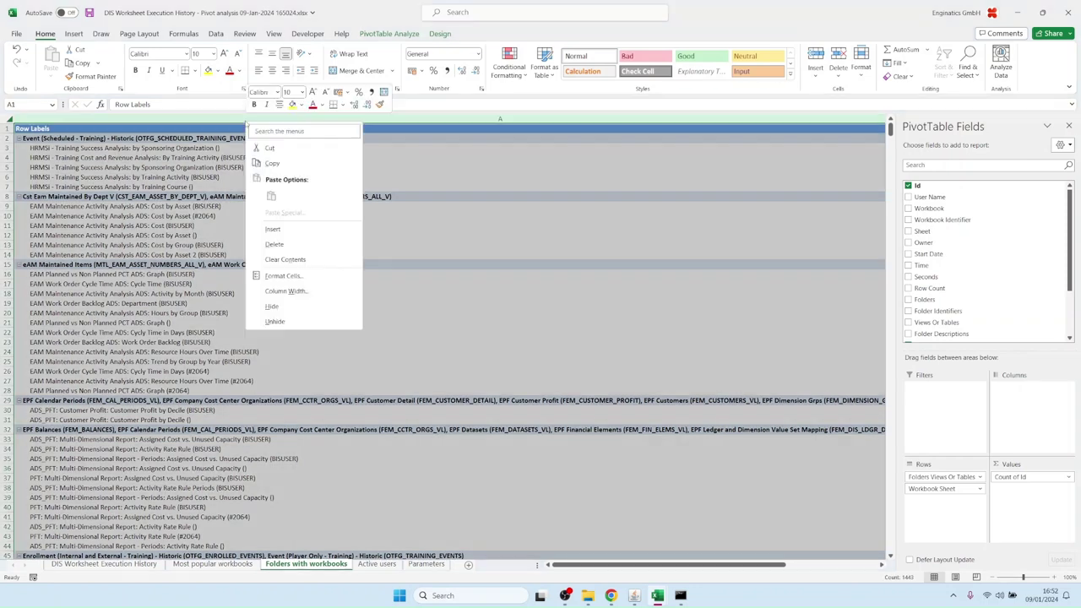
click(285, 291)
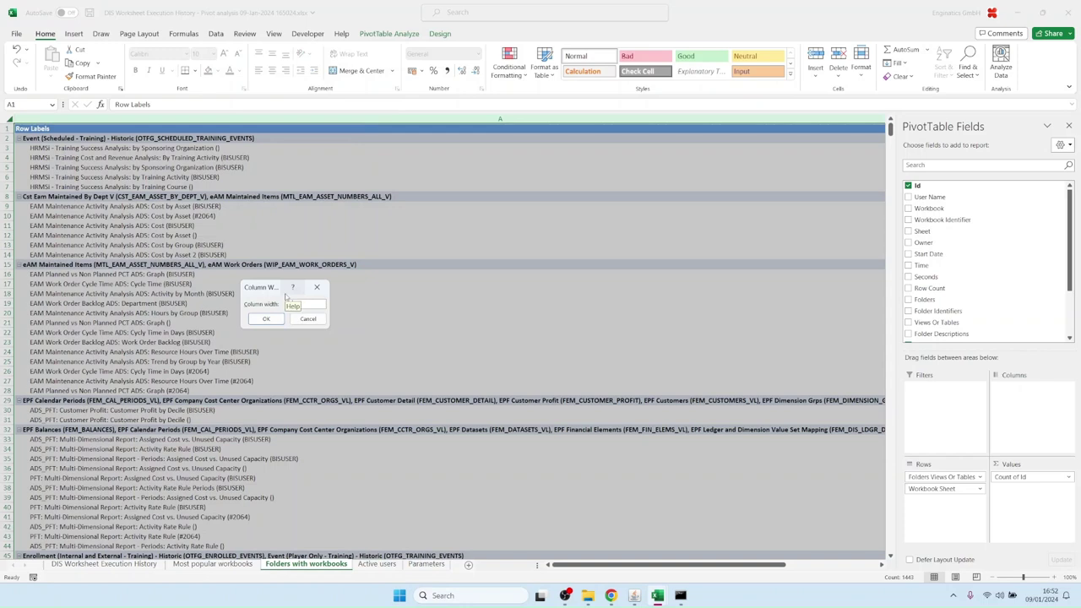
key(Return)
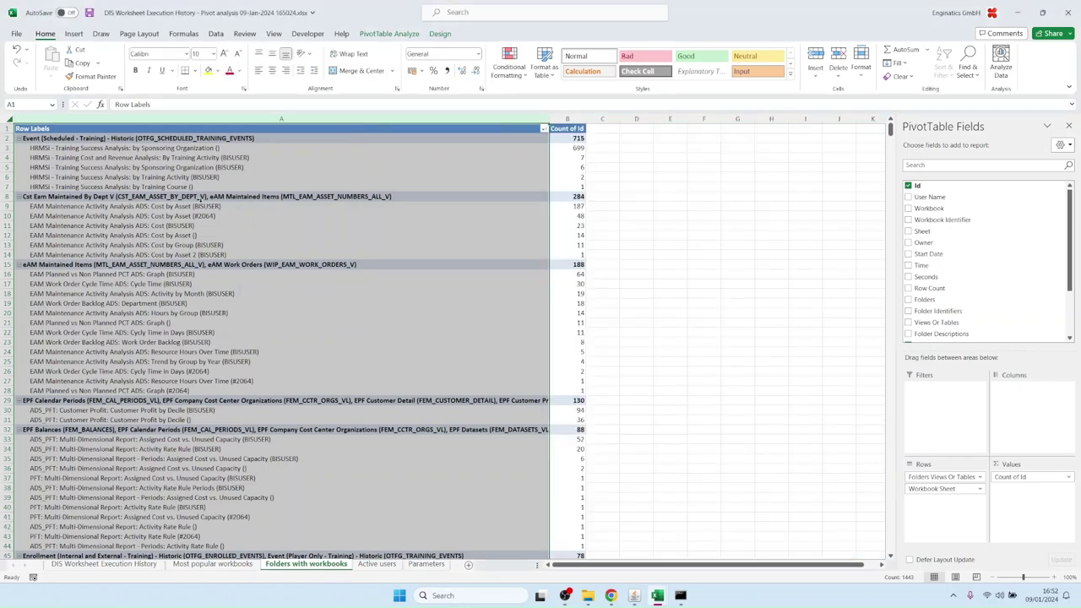
click(81, 138)
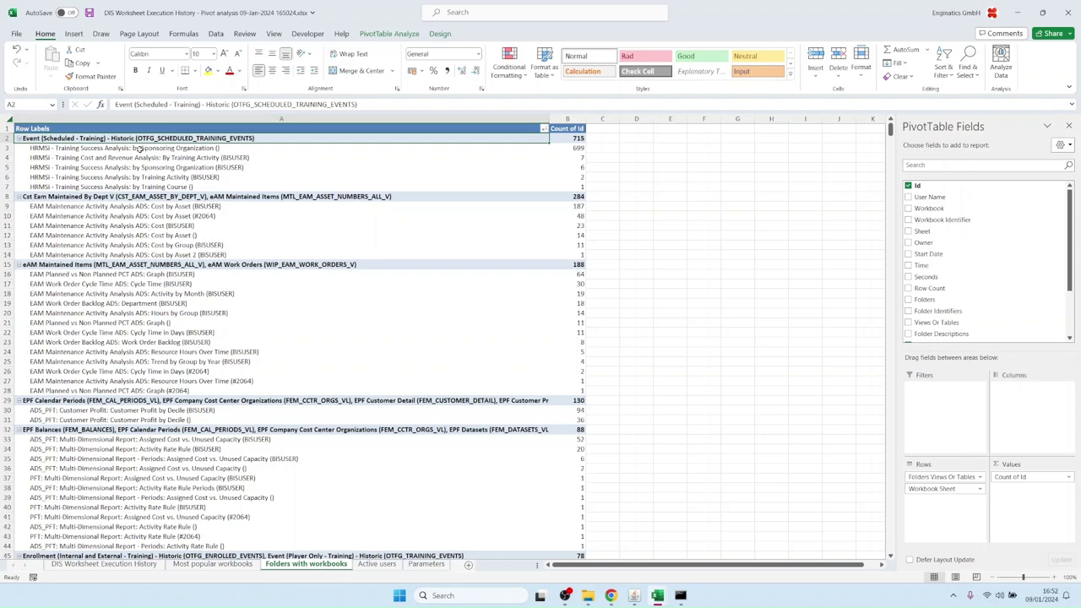
drag(51, 147, 49, 186)
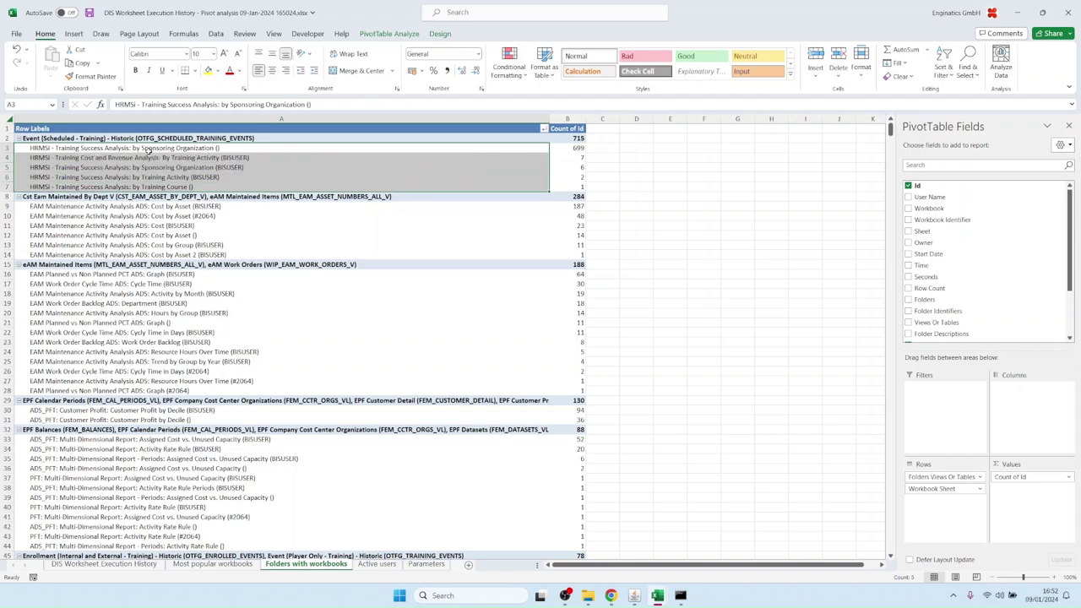
Step: Examine the Event (Scheduled - Training) - Historic folder and the workbook sheets listed under it in the pivot
click(147, 150)
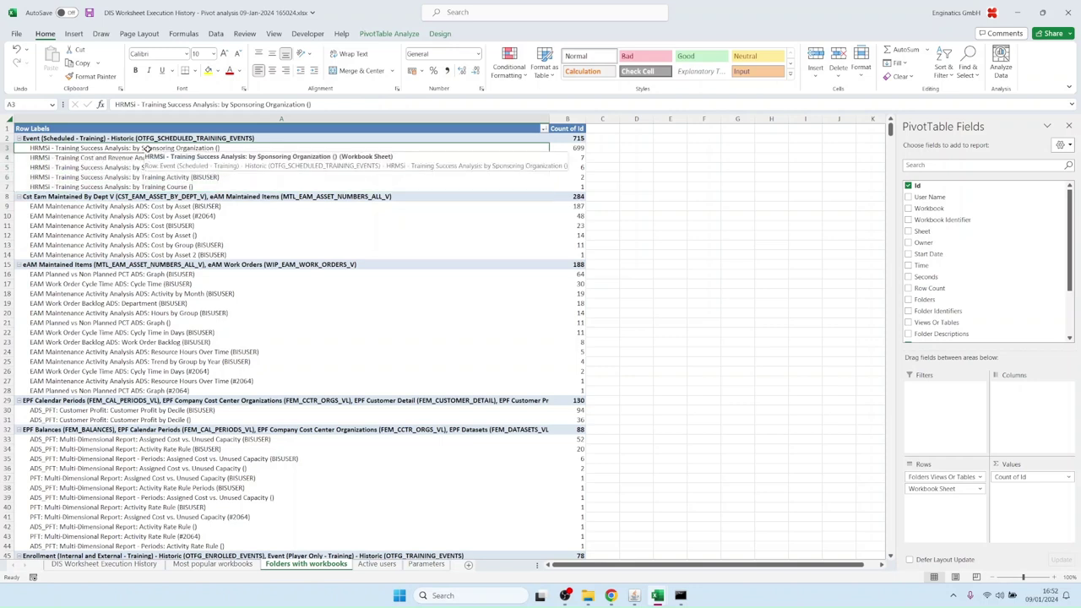
click(120, 140)
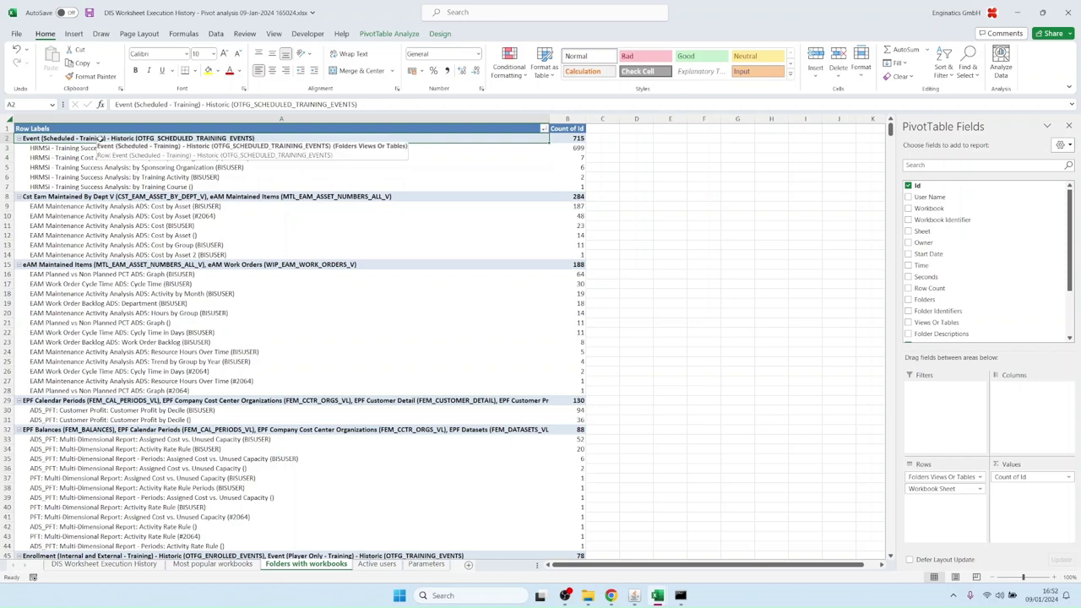
drag(65, 149, 70, 186)
click(67, 137)
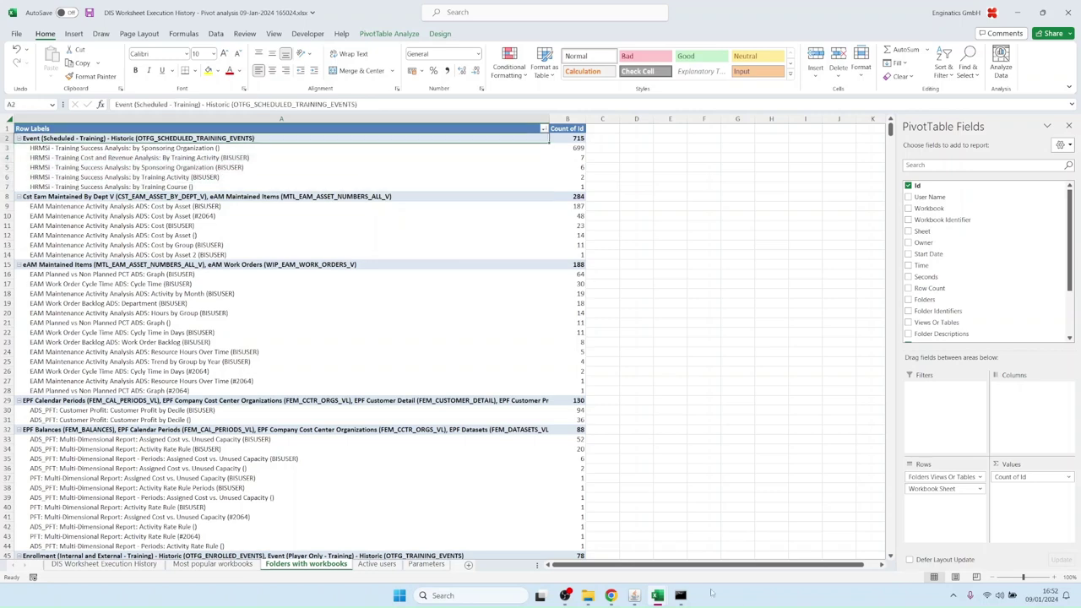
Step: Switch to the disco_test folder's exported files, and delete its log files from Command Prompt with del *.log
click(587, 596)
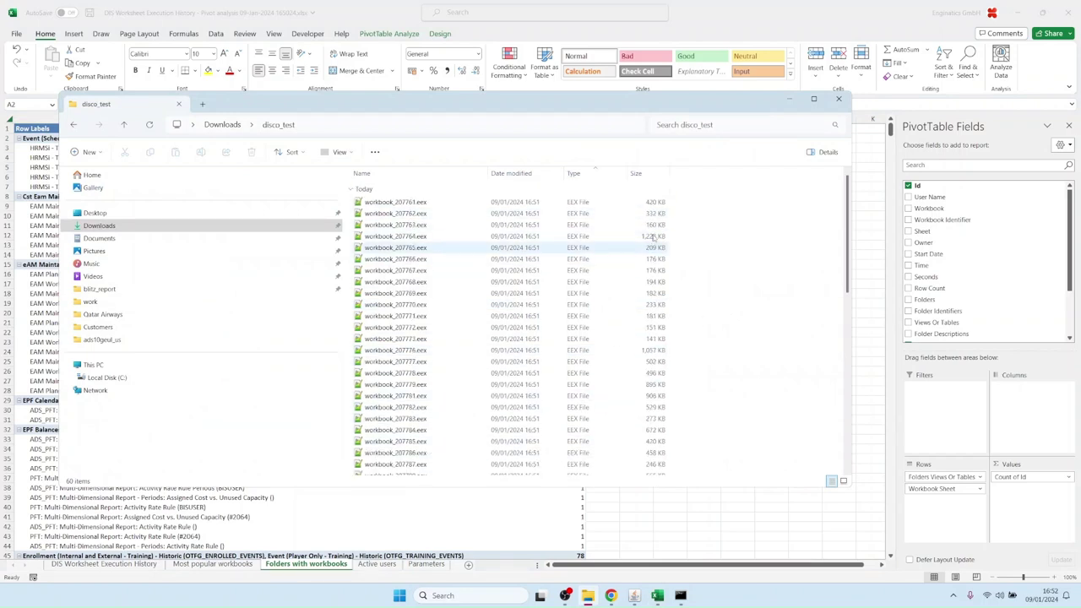
scroll(654, 405, down, 5)
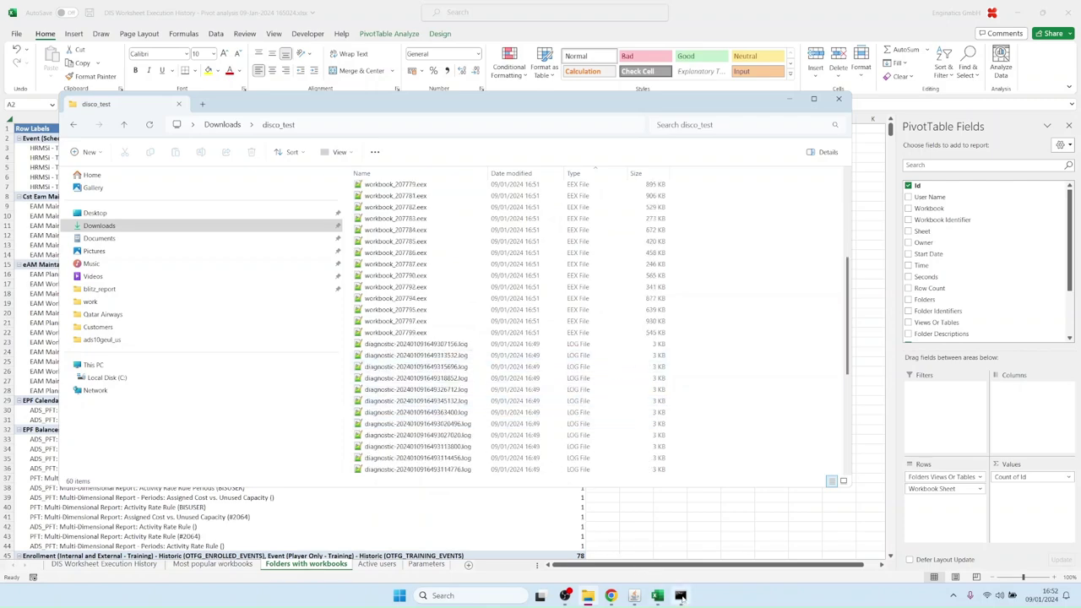
click(680, 596)
key(Escape)
text(del *.l)
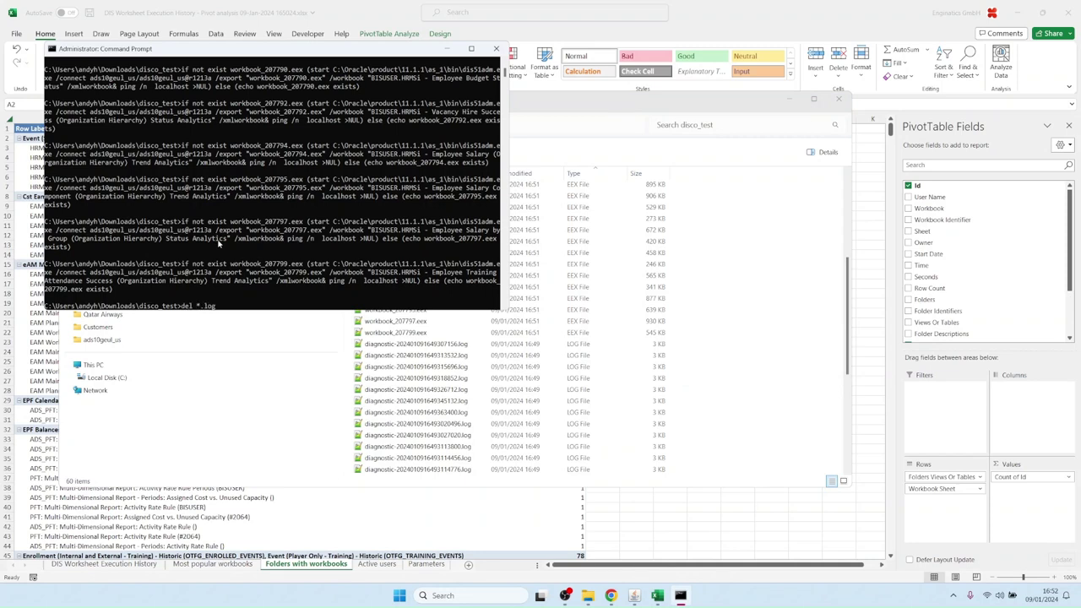
text(og)
key(Return)
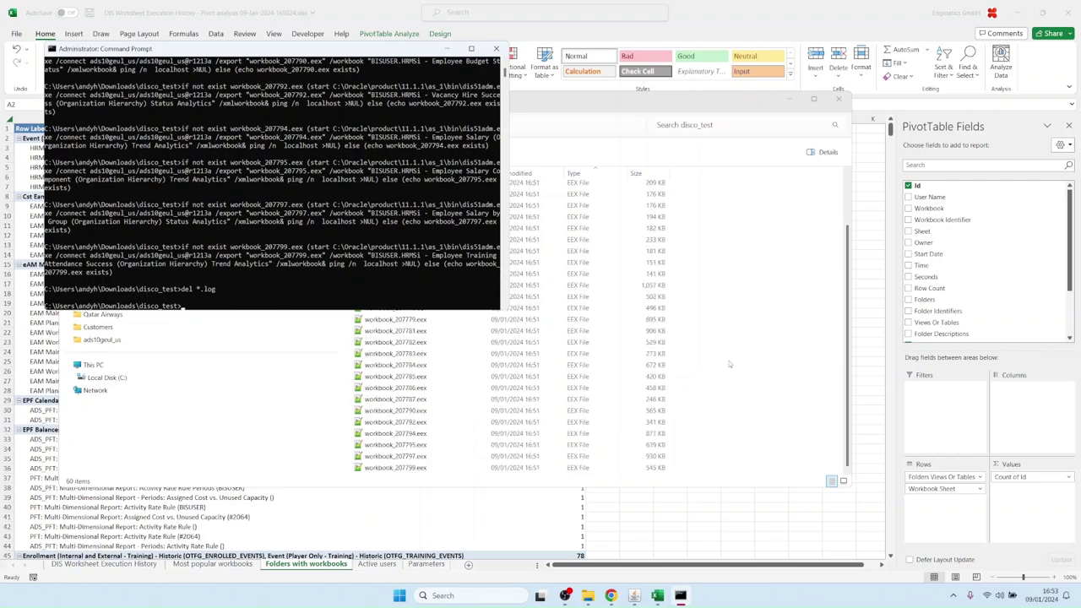
Step: Review the exported .eex workbook files in the disco_test folder
click(756, 351)
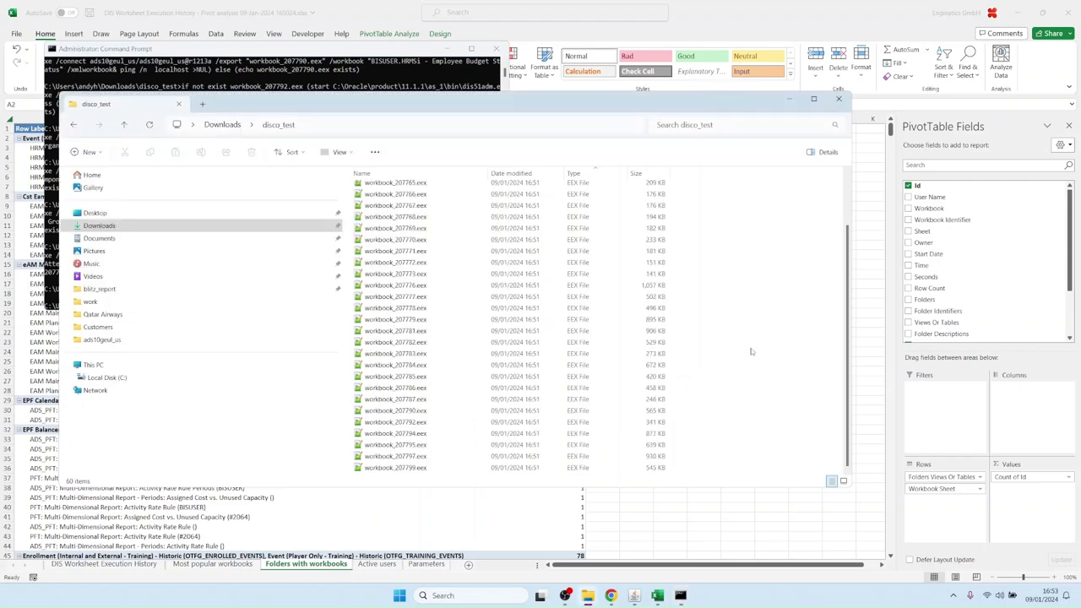
click(228, 78)
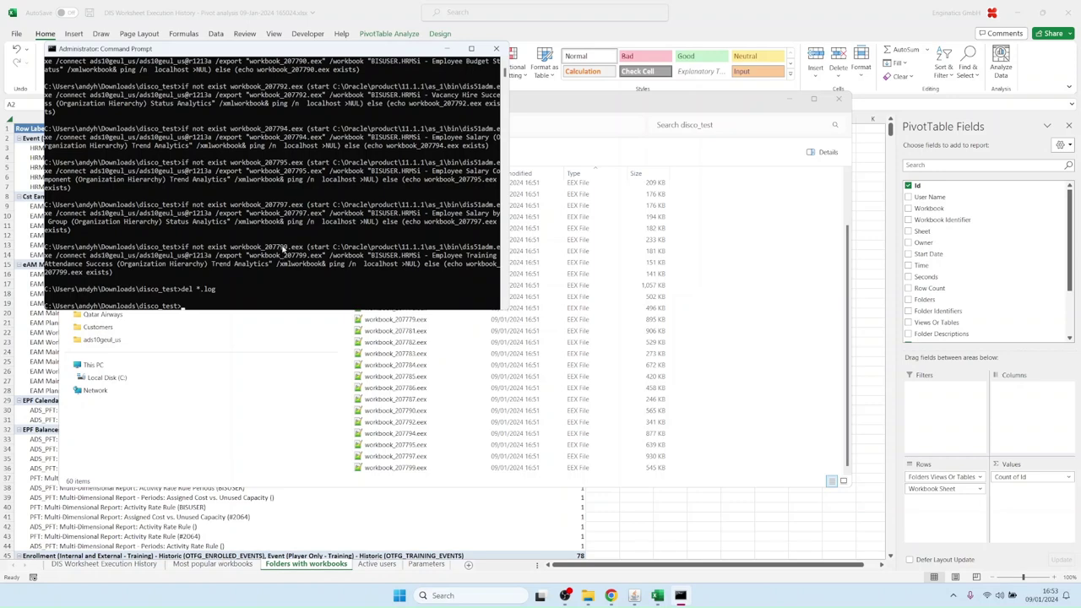
click(776, 370)
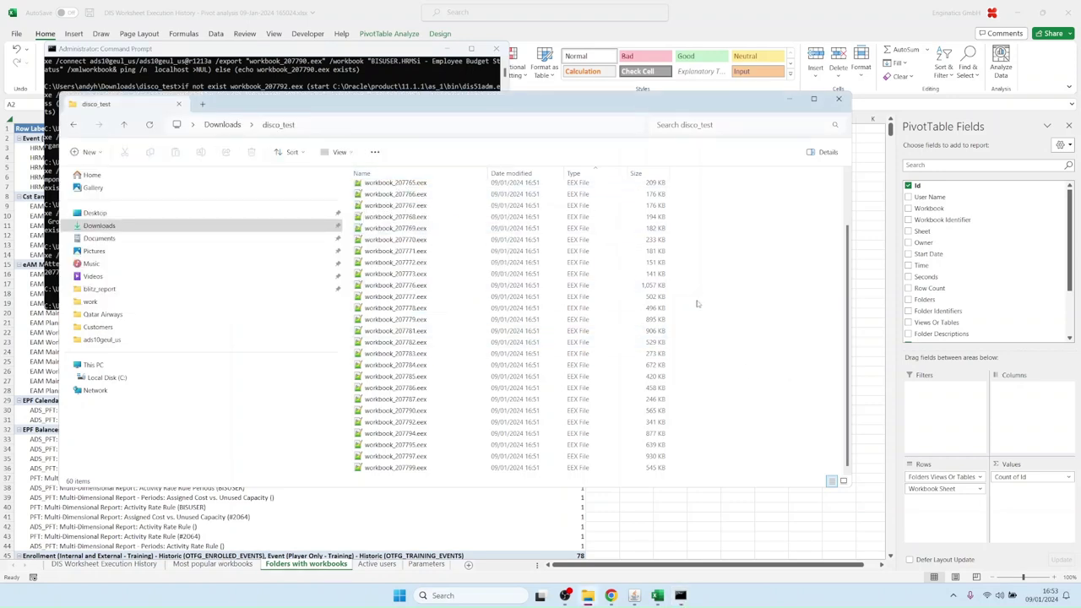
key(ctrl+a)
click(401, 297)
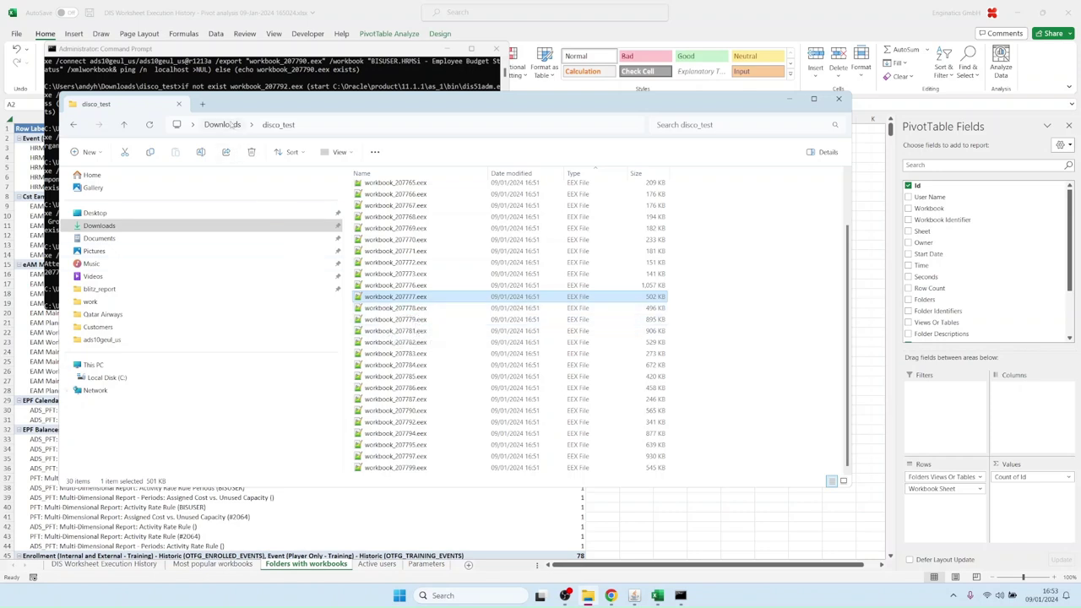
Step: Compress all workbook files in the Downloads folder ads10geul_us into a zip archive named workbooks.zip
click(230, 124)
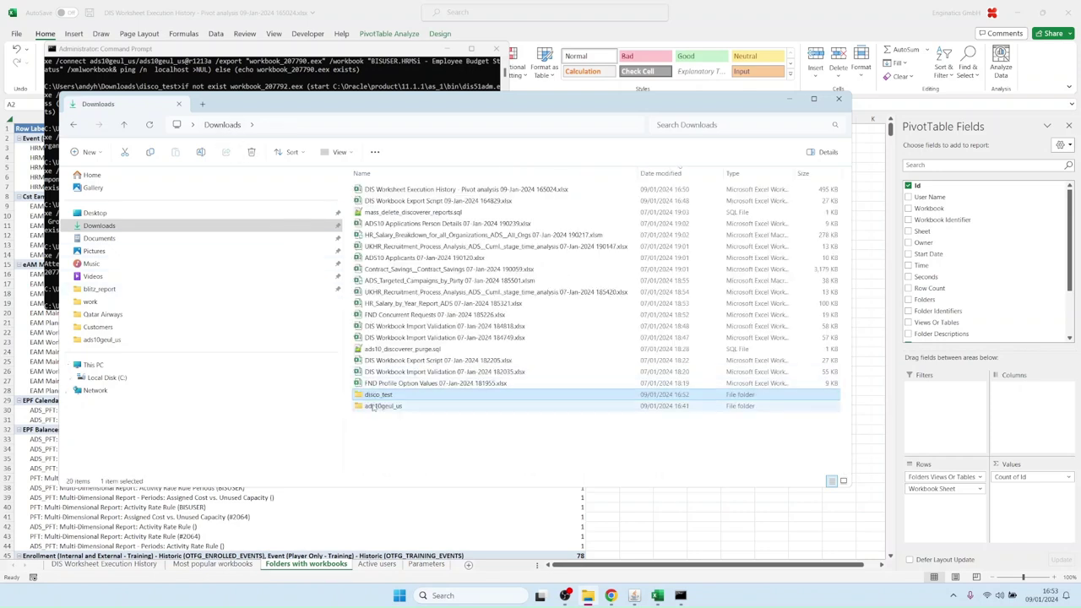
double_click(371, 406)
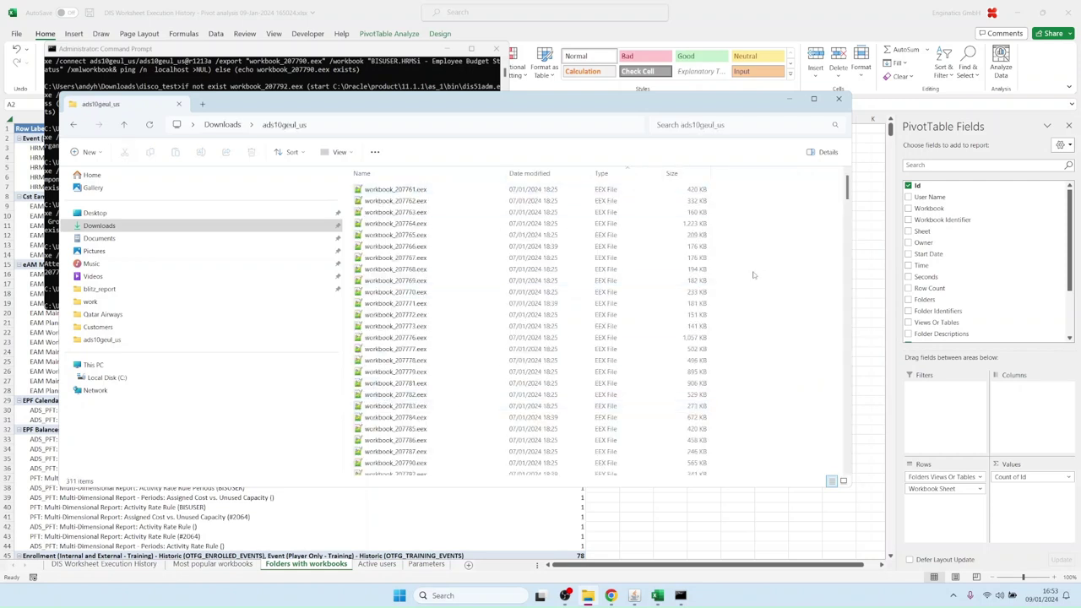
key(ctrl+a)
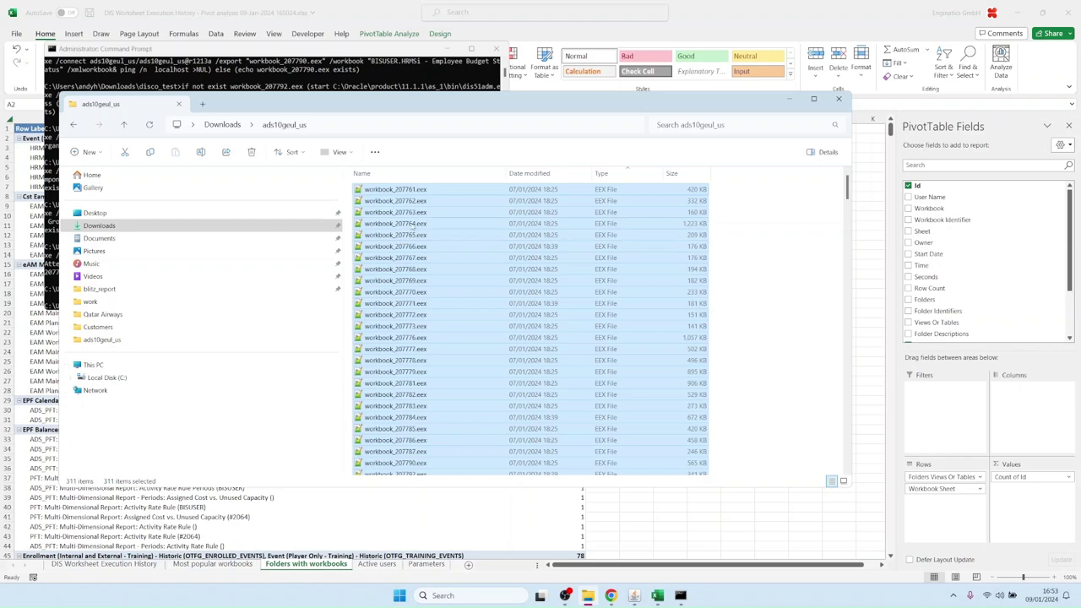
right_click(411, 225)
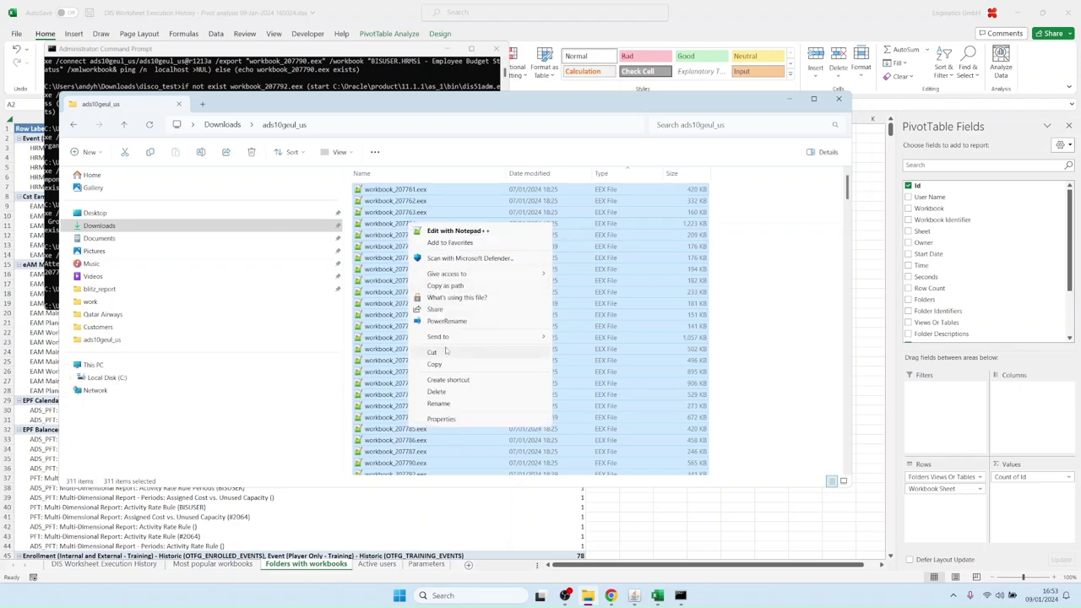
mouse_move(507, 336)
click(566, 351)
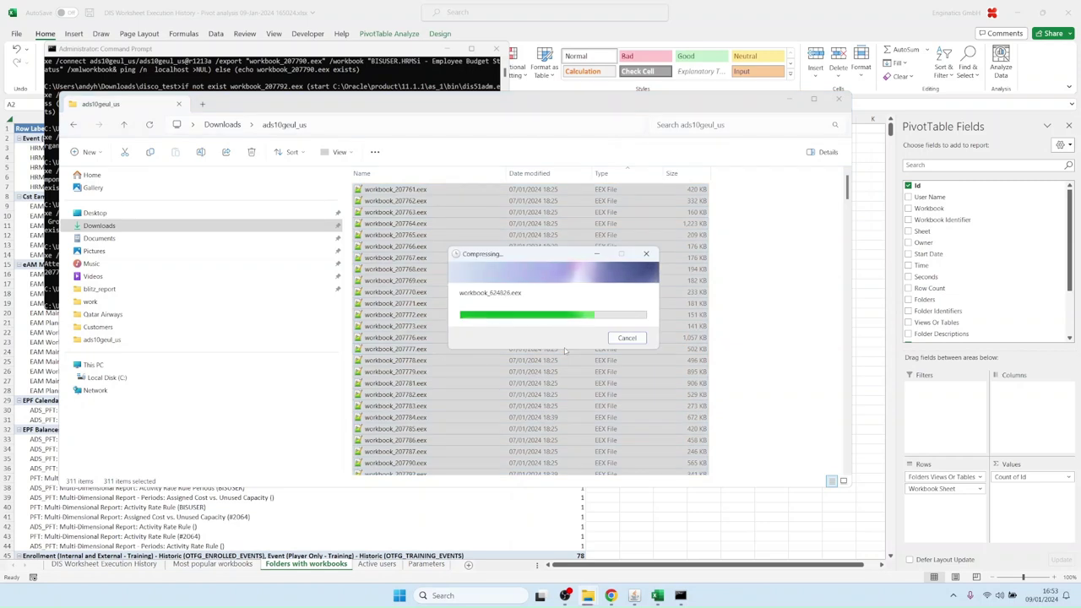
text(workbooks.zip)
key(Return)
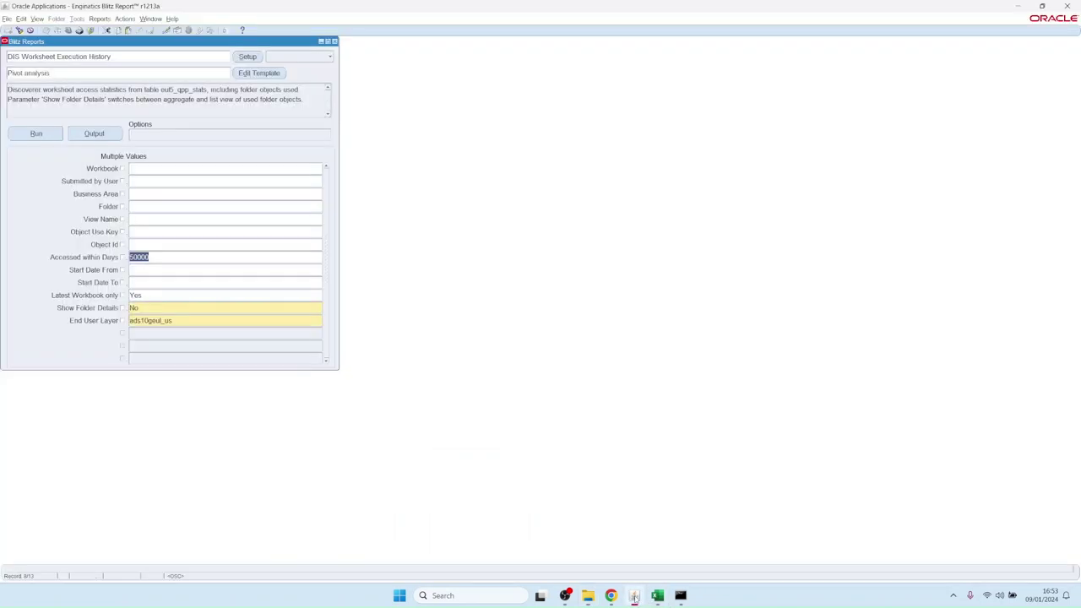
Step: Switch to Oracle Applications, open the report setup's Import function and start an upload with the XML Upload type
click(634, 595)
click(247, 55)
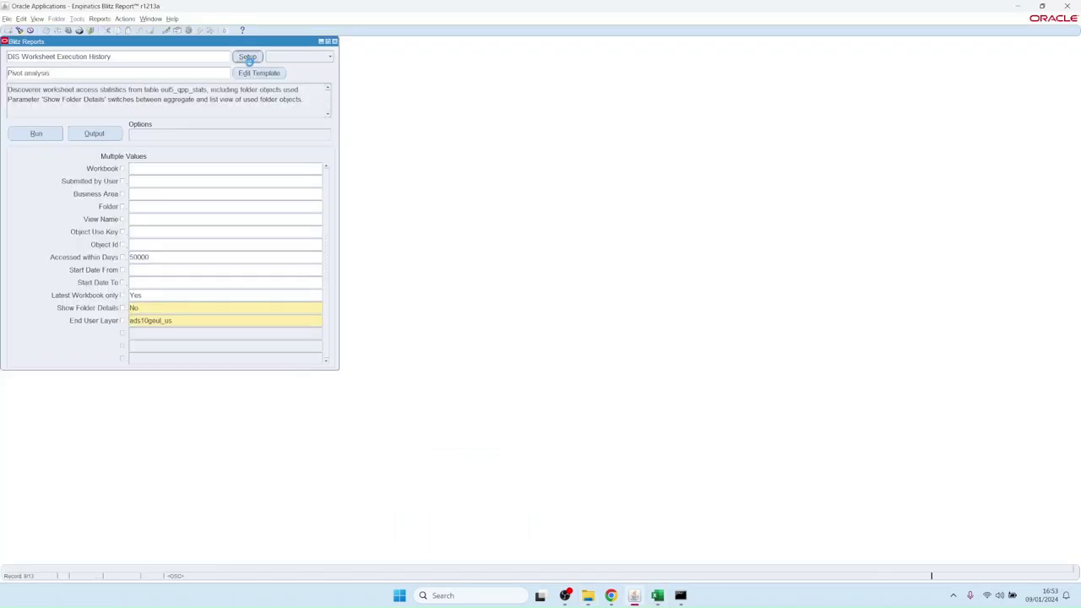
click(75, 21)
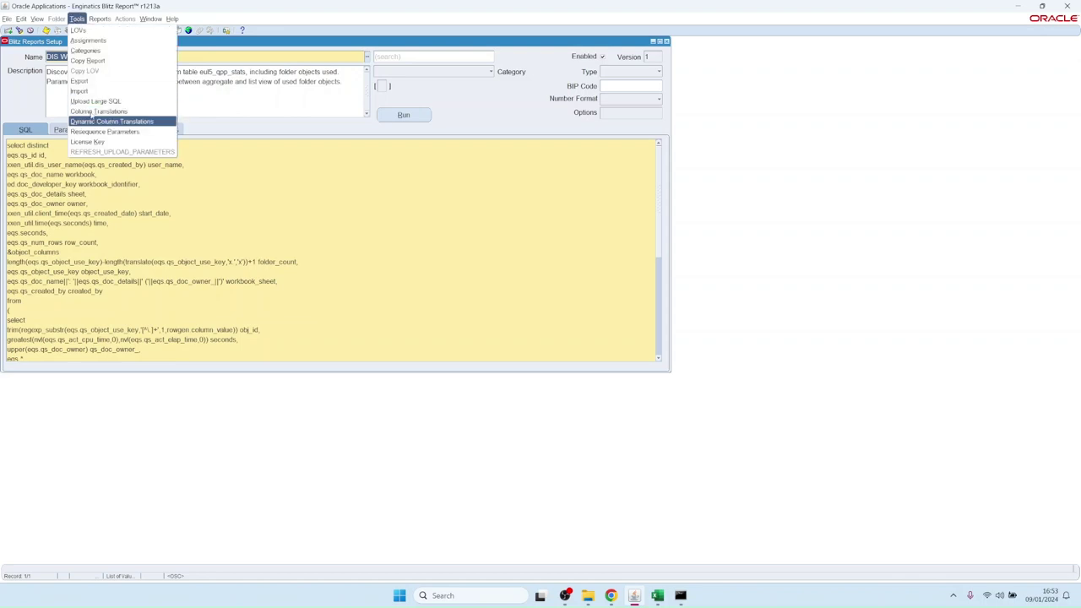
click(87, 89)
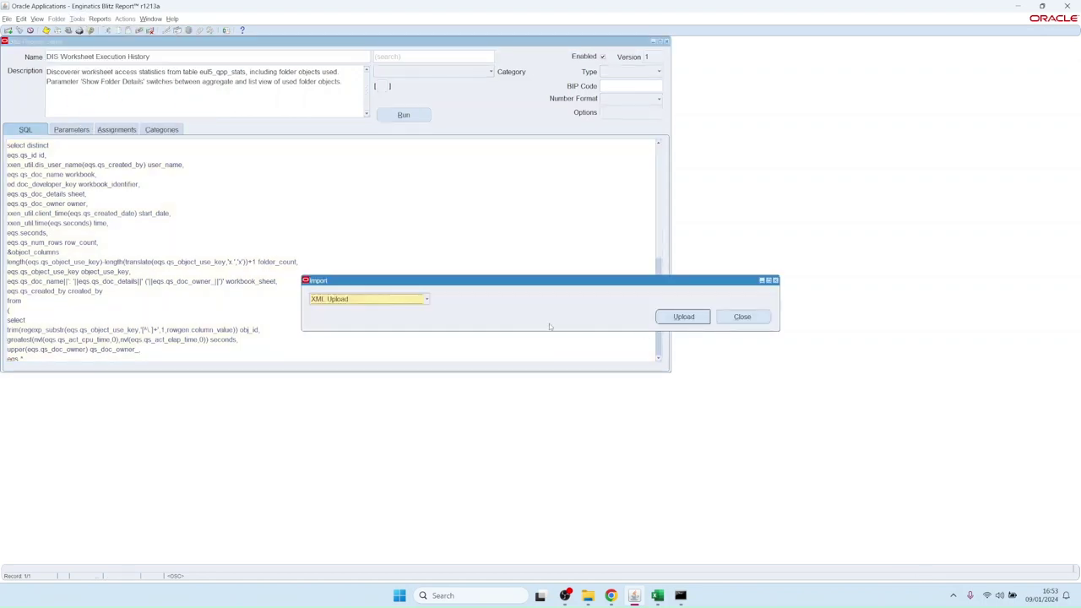
click(426, 301)
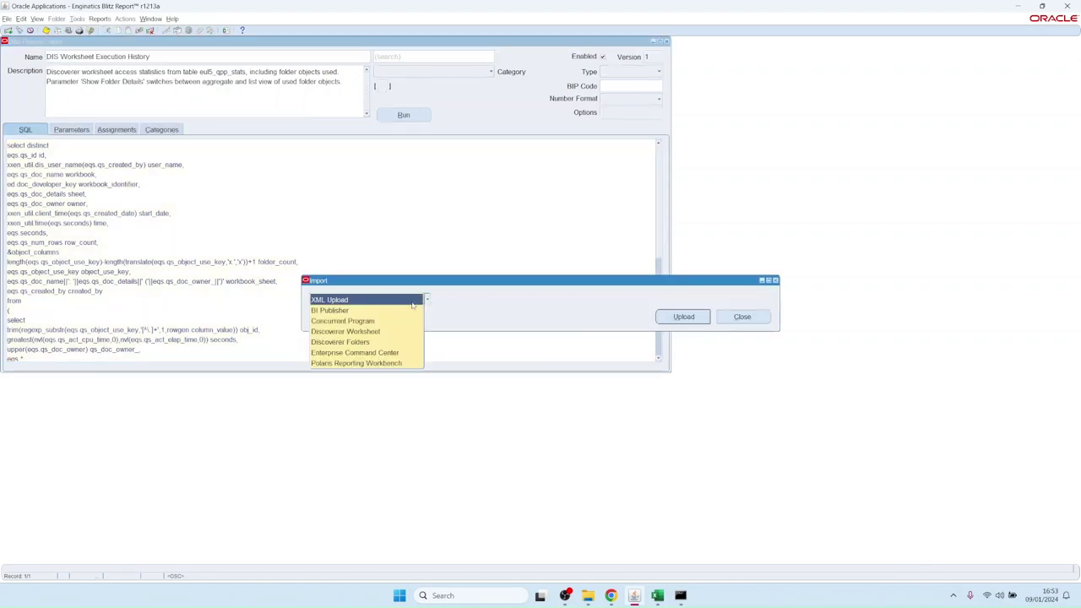
click(683, 316)
Step: Upload workbooks.zip from the ads10geul_us folder, close the upload page and acknowledge the note in Oracle Applications
click(100, 108)
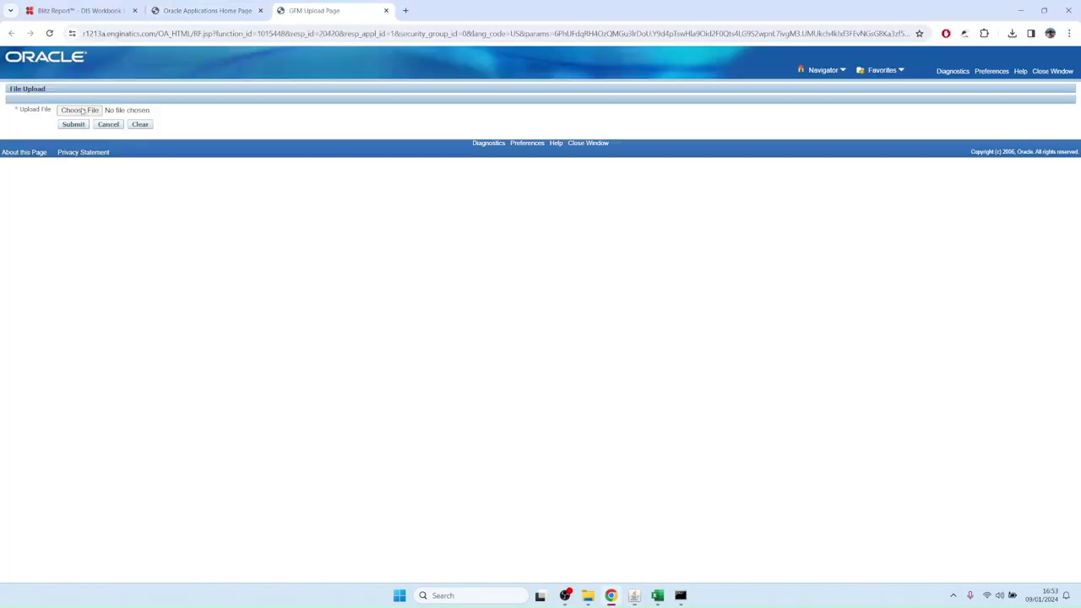
click(224, 95)
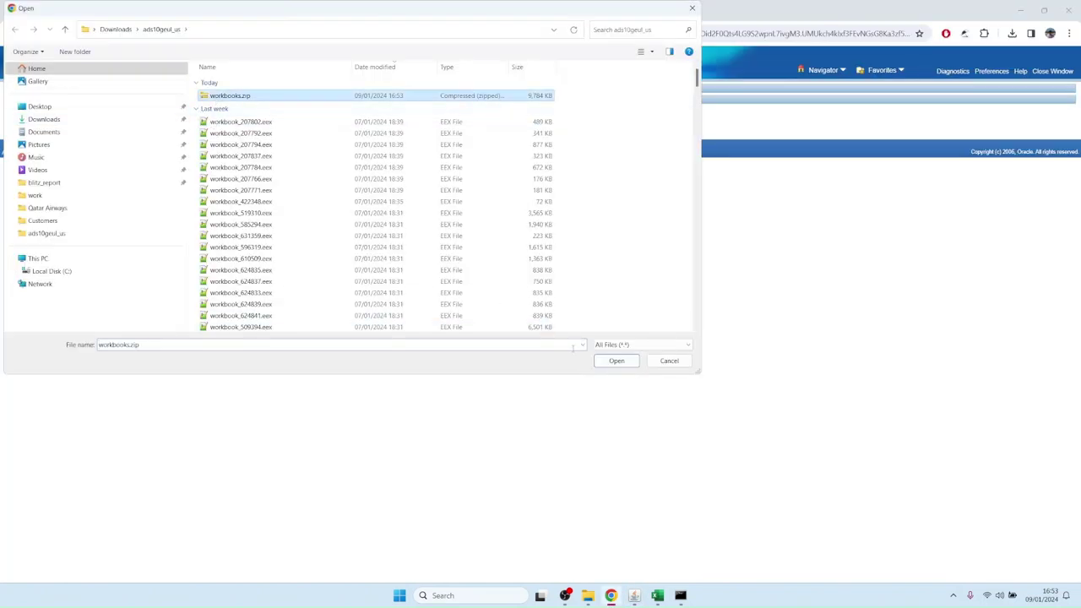
click(616, 360)
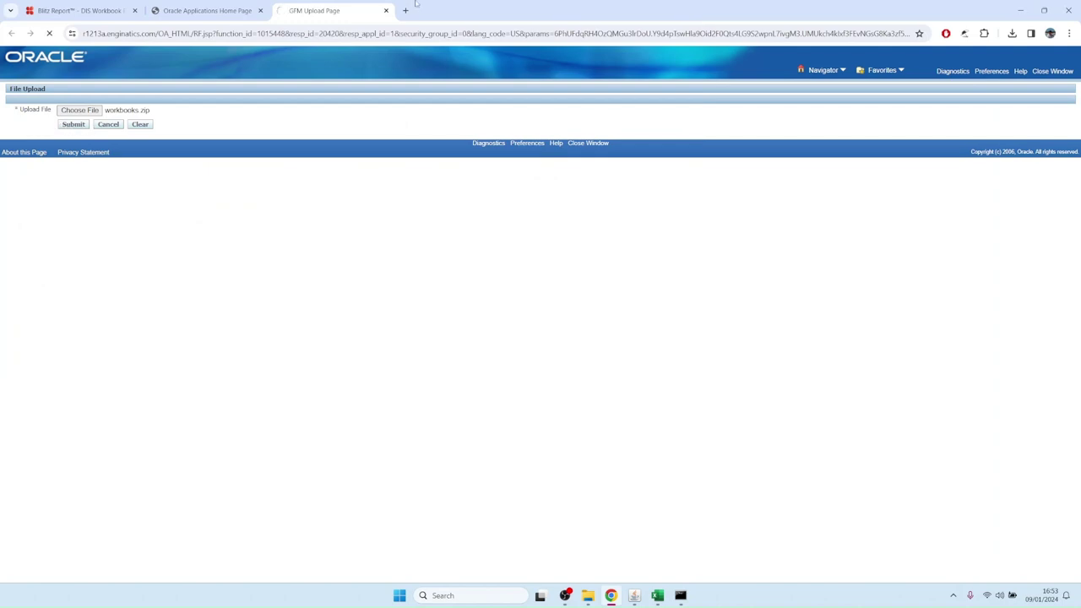
click(386, 11)
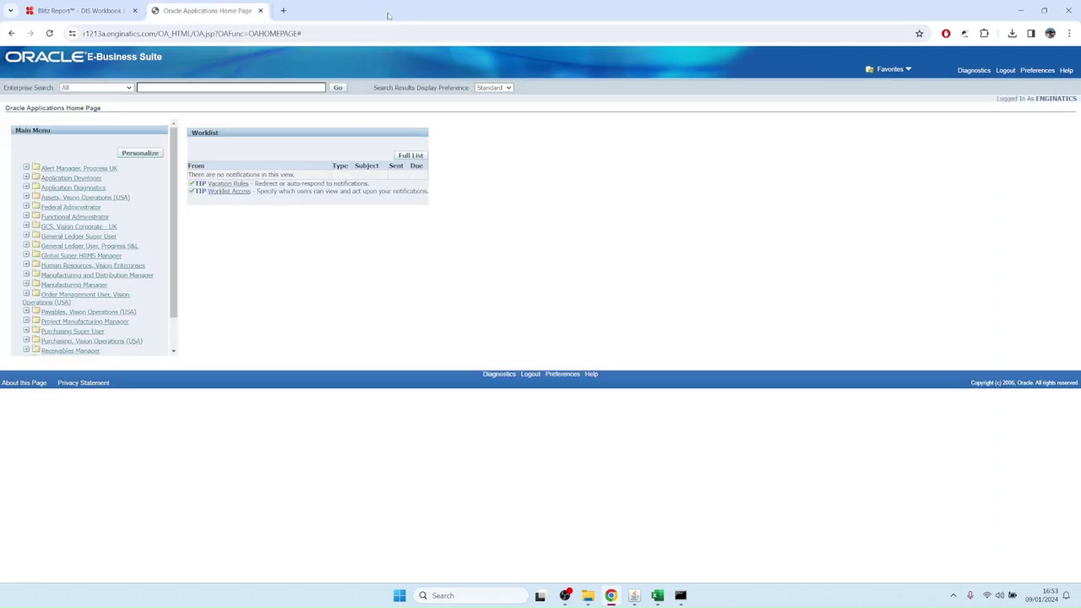
click(633, 595)
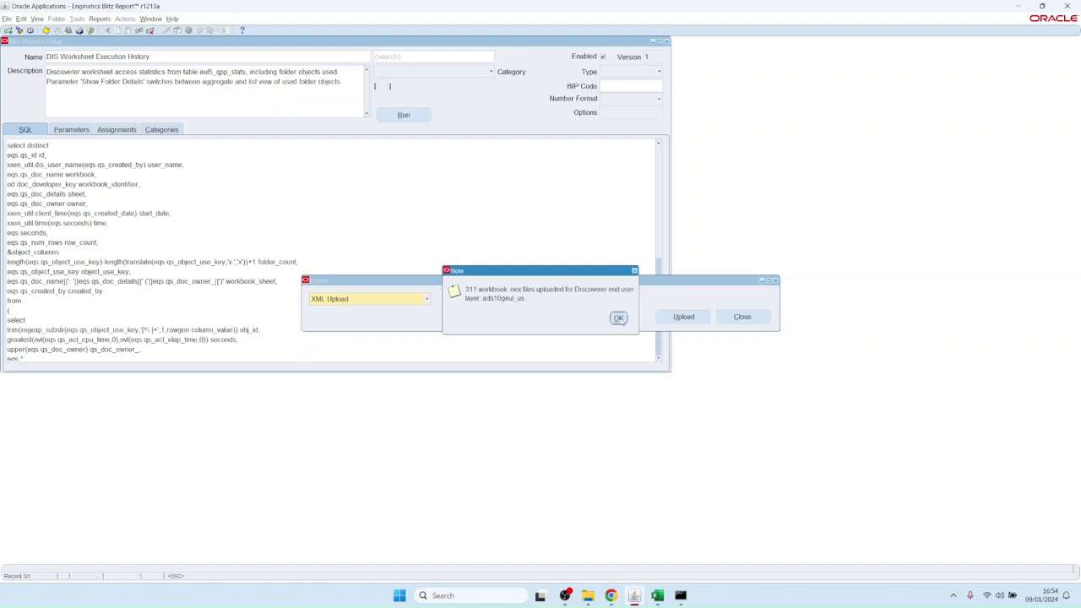
click(619, 319)
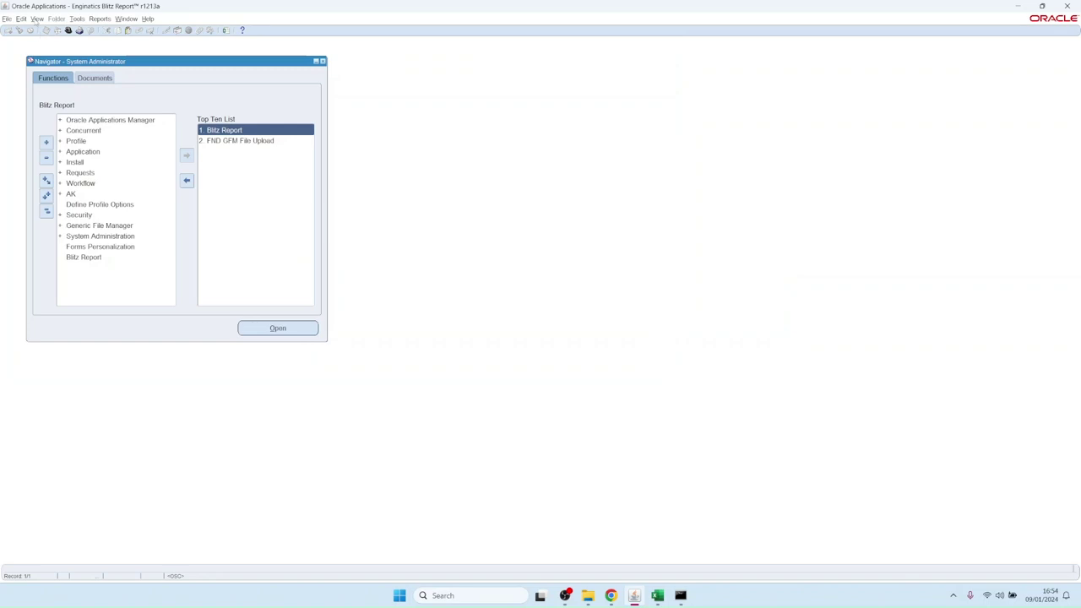
Step: Create a new concurrent request for the Blitz Report Discoverer Import program
click(37, 19)
click(47, 143)
click(95, 289)
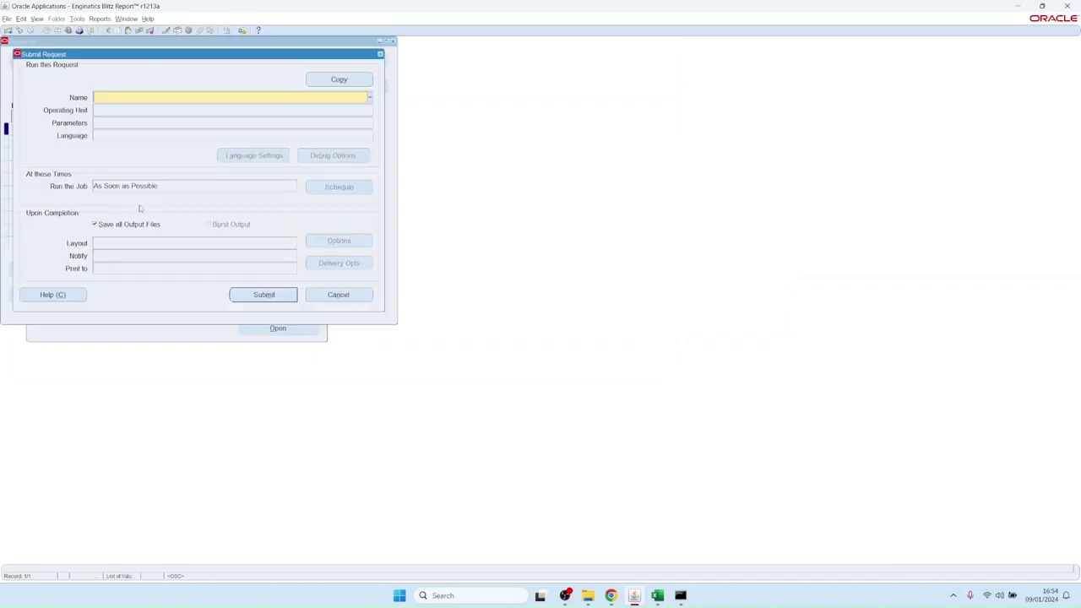
text(Blitz%)
key(Tab)
key(Down)
key(Down)
key(Return)
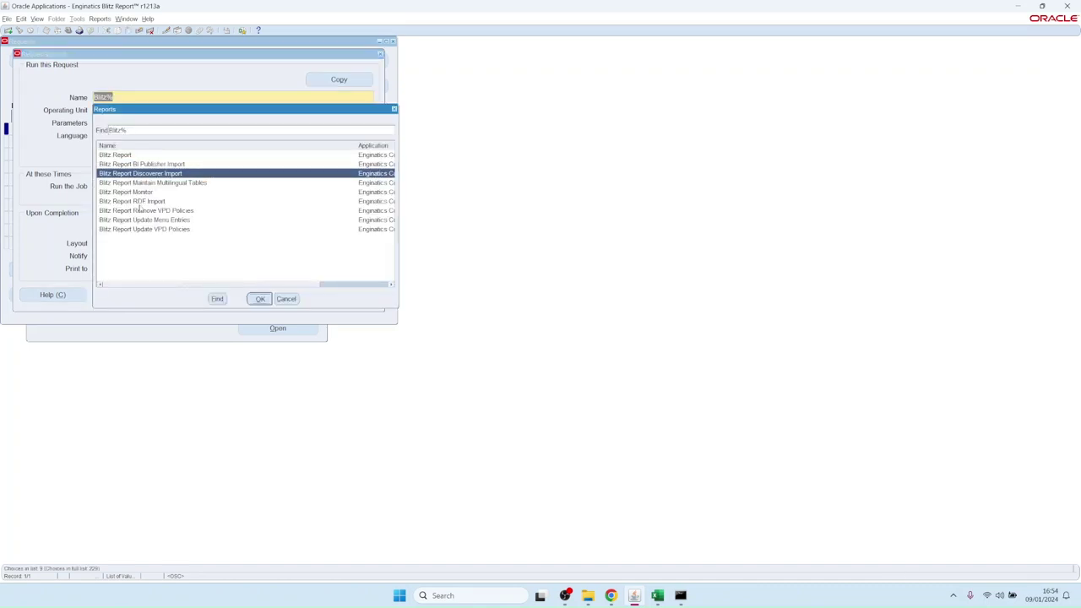
Step: Submit the import request with History Date From 01-JAN-2004 and Report Name Prefix ADS10, decline another request, and list the requests
double_click(458, 272)
key(BackSpace)
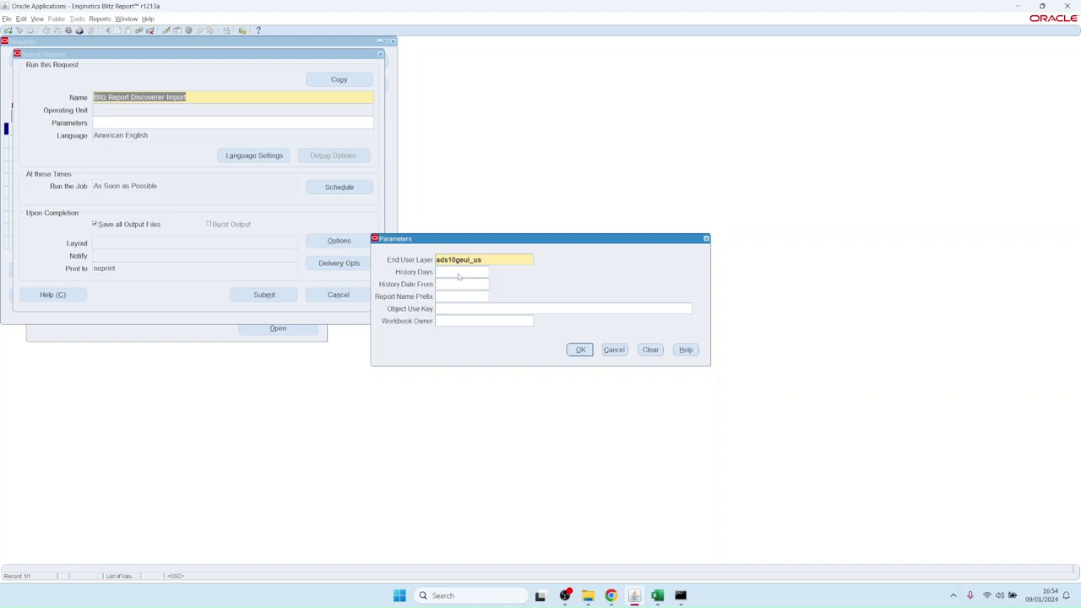
text(1jan2004)
key(Tab)
text(ADS10)
click(580, 349)
click(264, 295)
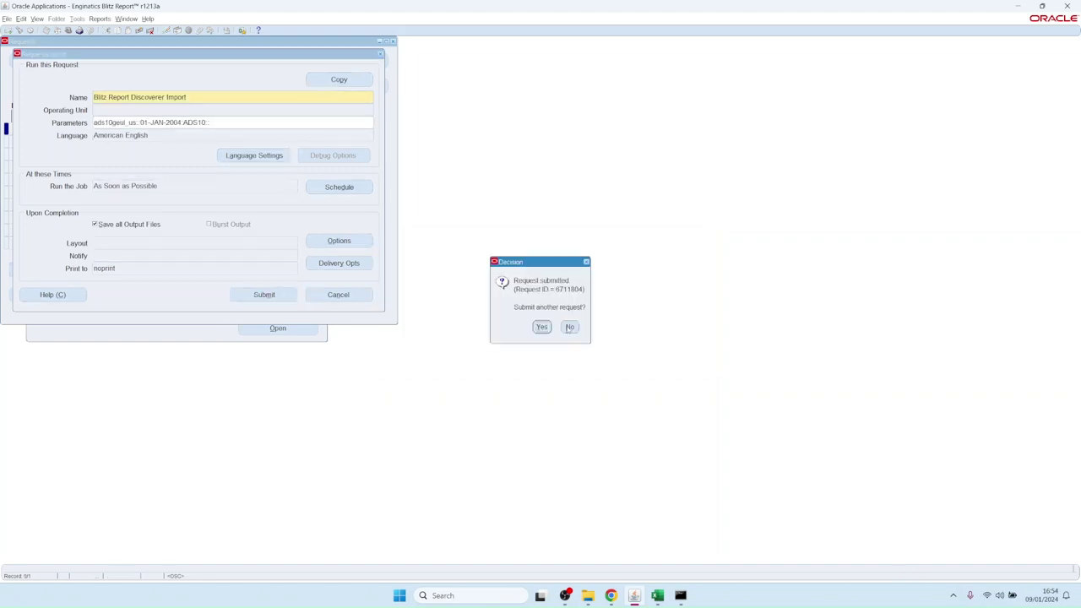
click(570, 327)
click(330, 289)
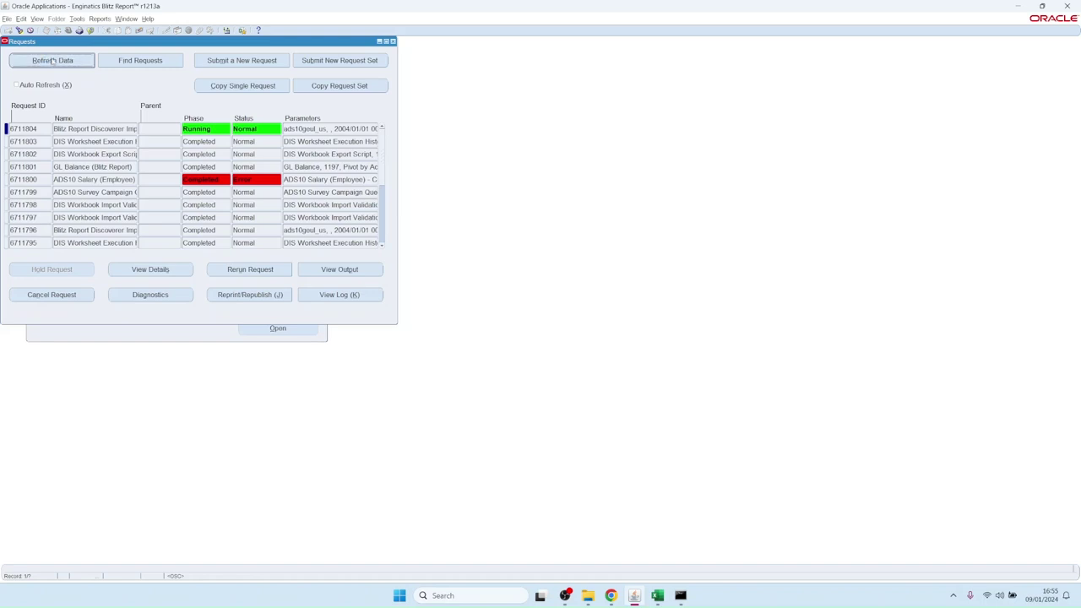
Step: Close the requests list, open Blitz Report from the navigator and load the DIS Workbook Import Validation report
click(392, 41)
double_click(239, 131)
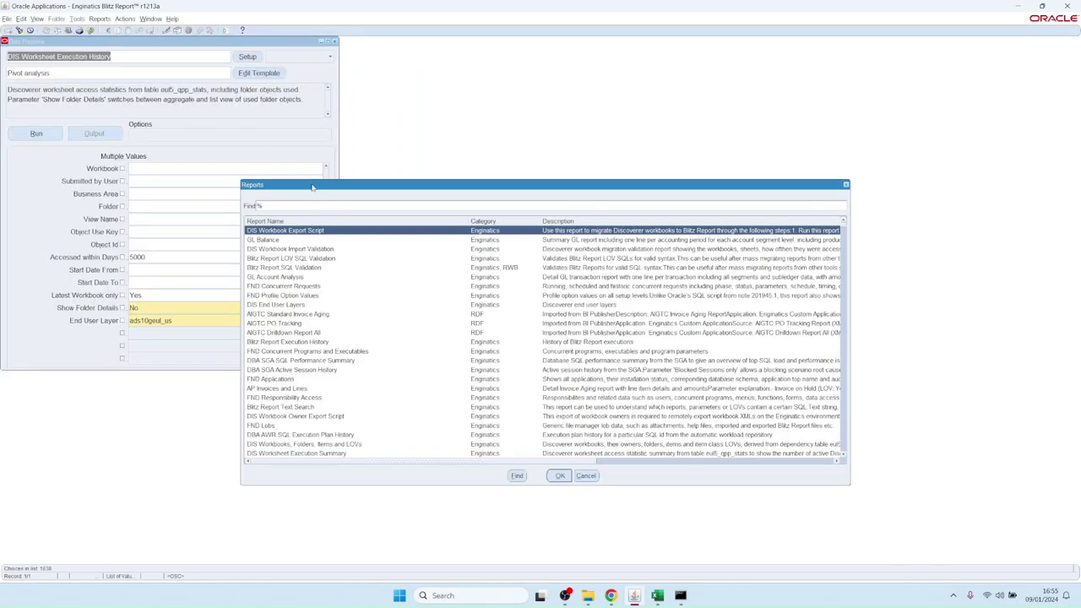
text(dis)
key(Down)
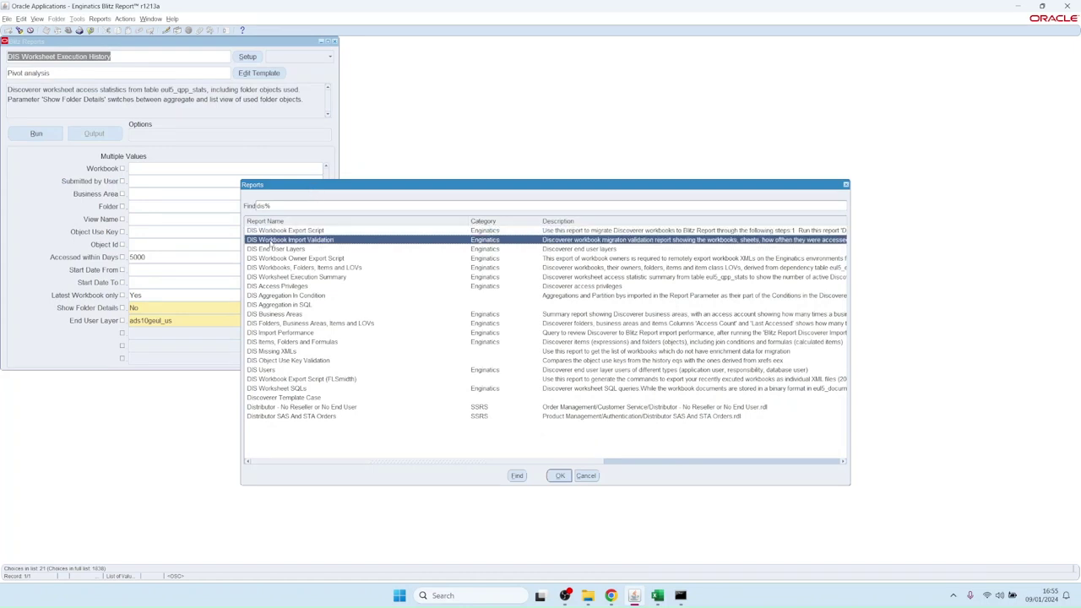
double_click(270, 241)
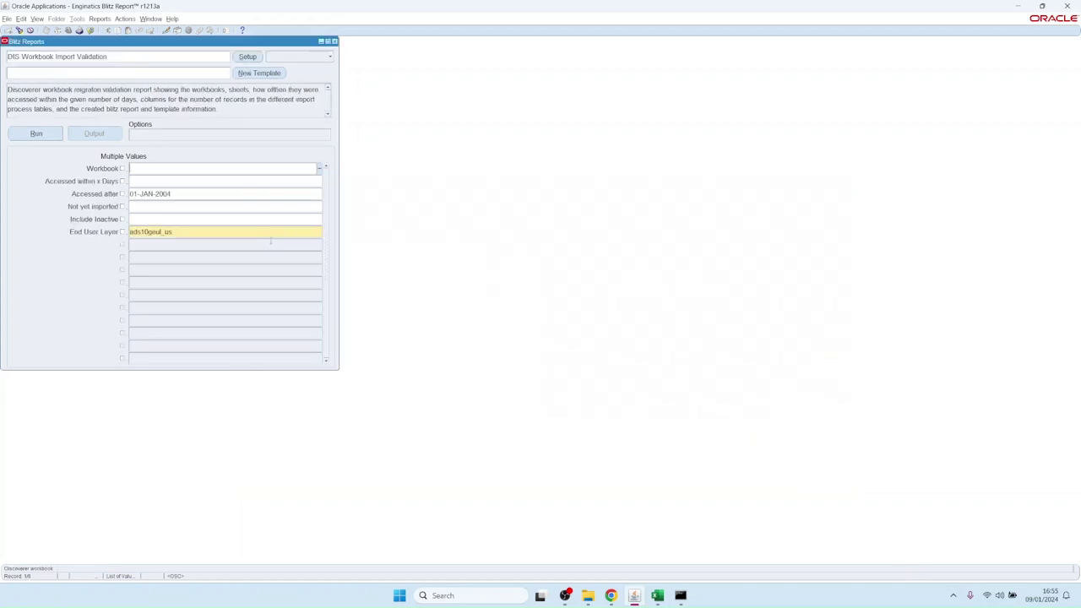
Step: Run the DIS Workbook Import Validation report for workbooks accessed after 01-JAN-2004 and bring up its output in Excel
click(193, 194)
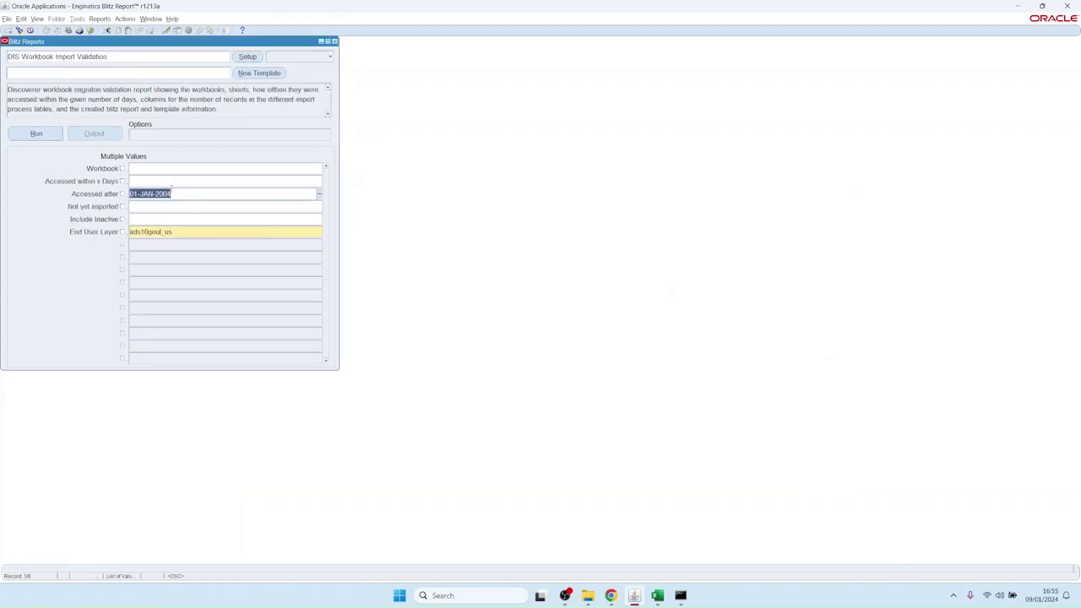
click(38, 133)
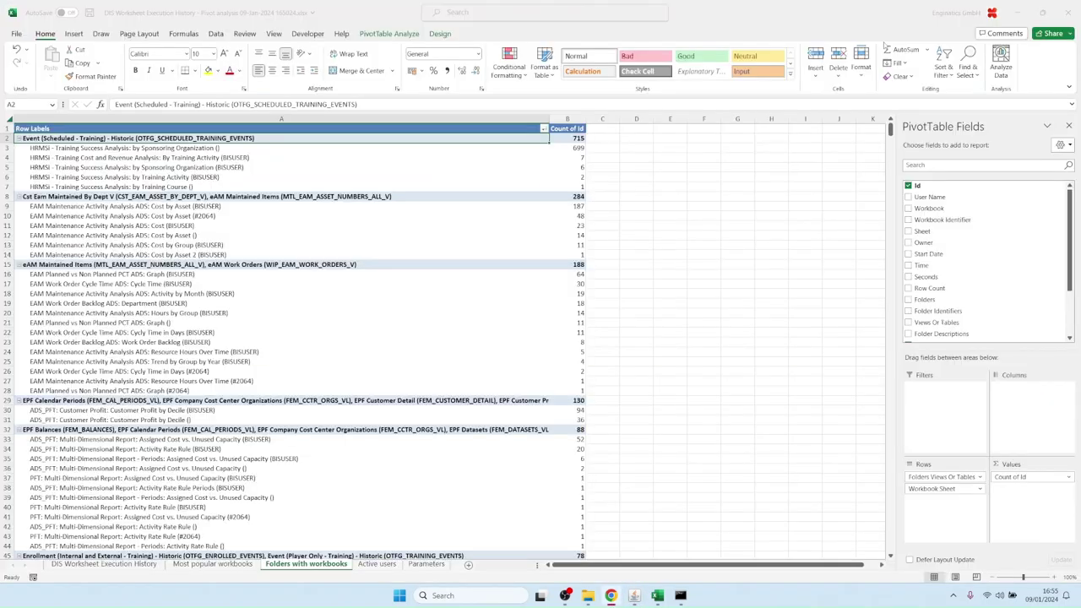
click(477, 239)
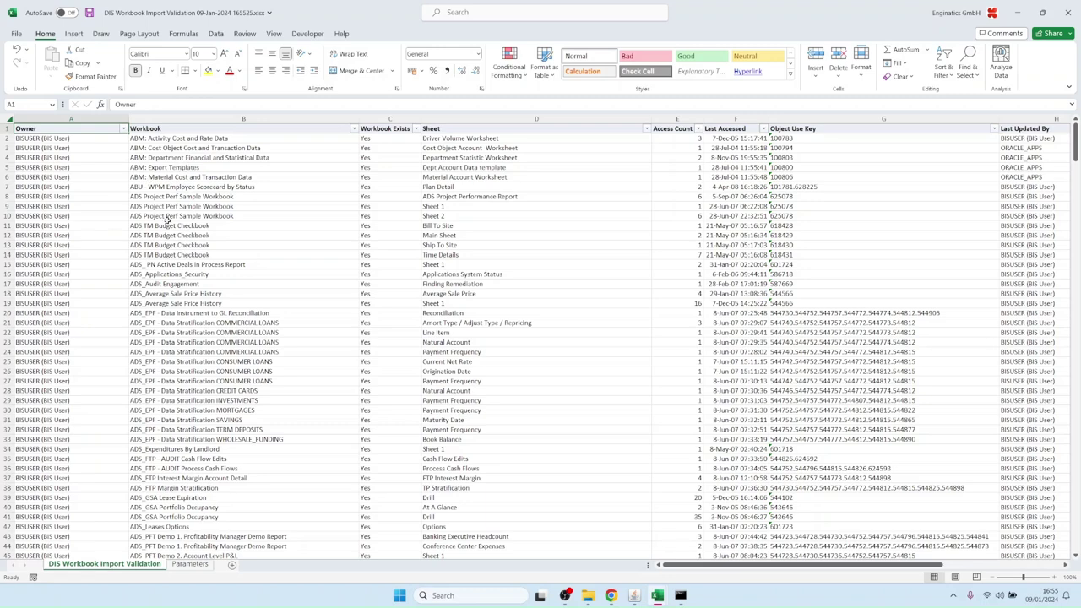
Step: Examine the workbook and sheet names with their access counts and last accessed dates, focusing on Sheet 1 of ADS_Average Sale Price History
drag(190, 160, 228, 303)
drag(473, 148, 463, 296)
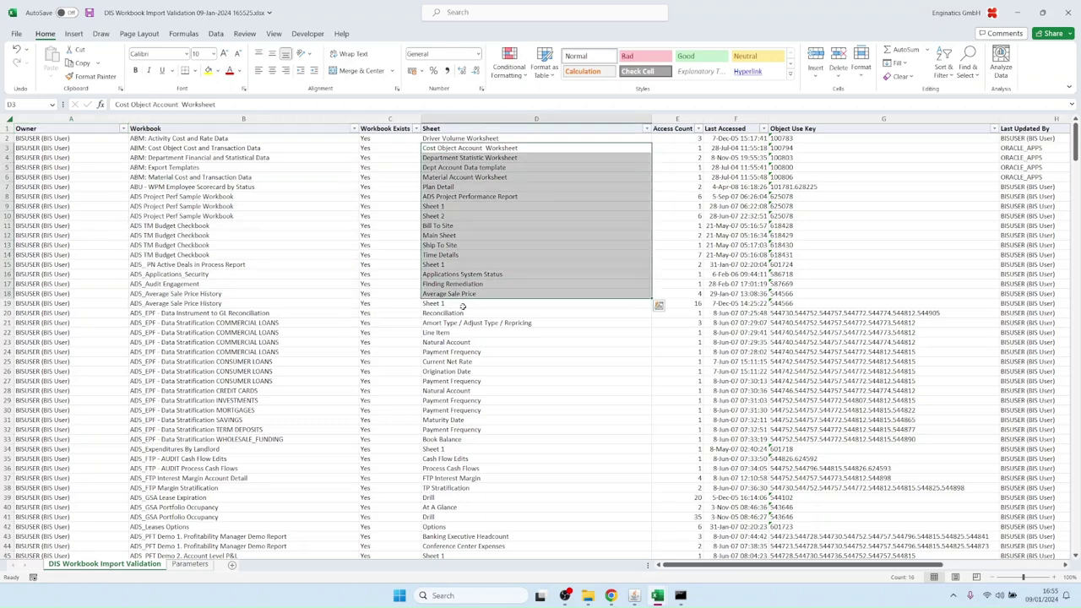
click(519, 373)
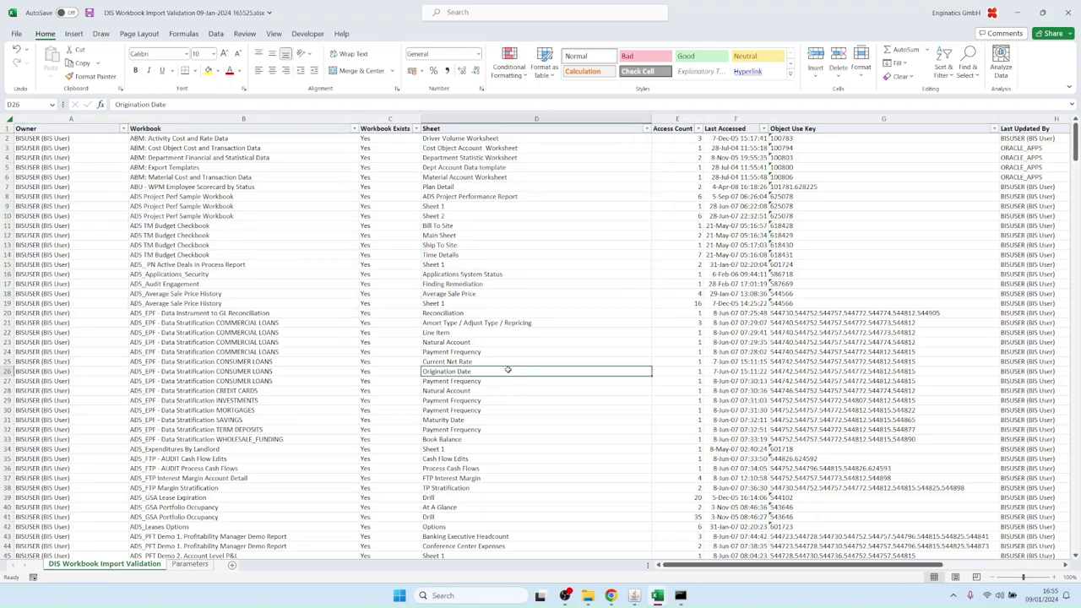
click(467, 306)
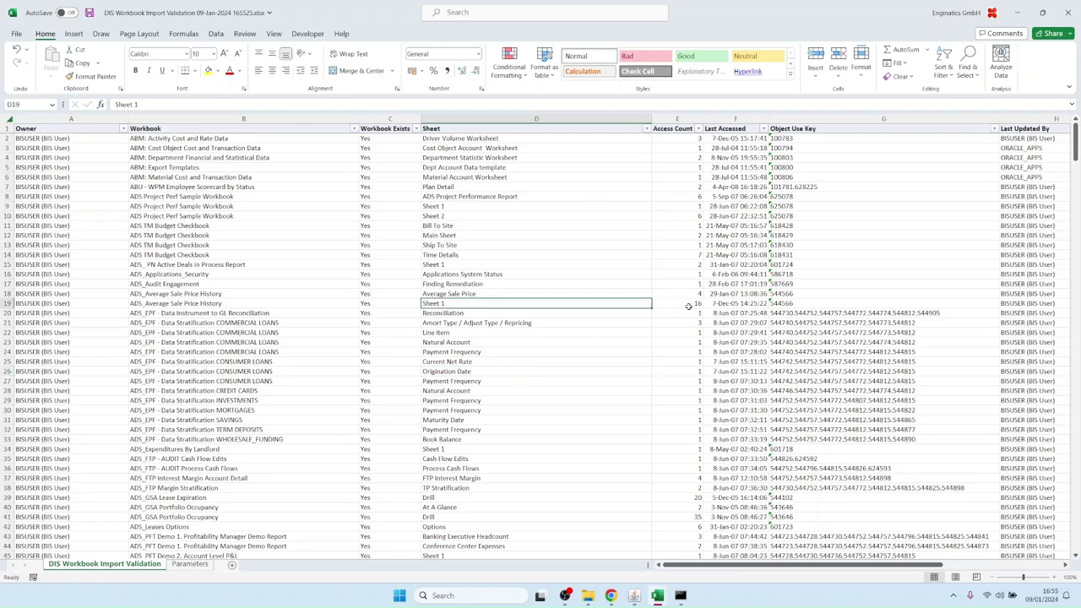
click(689, 304)
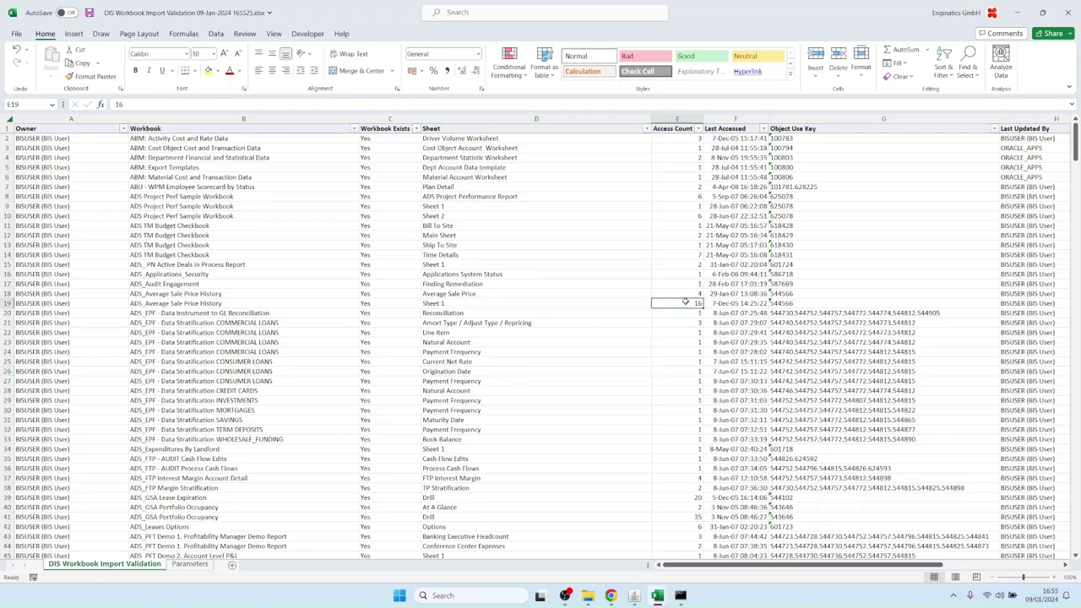
click(180, 304)
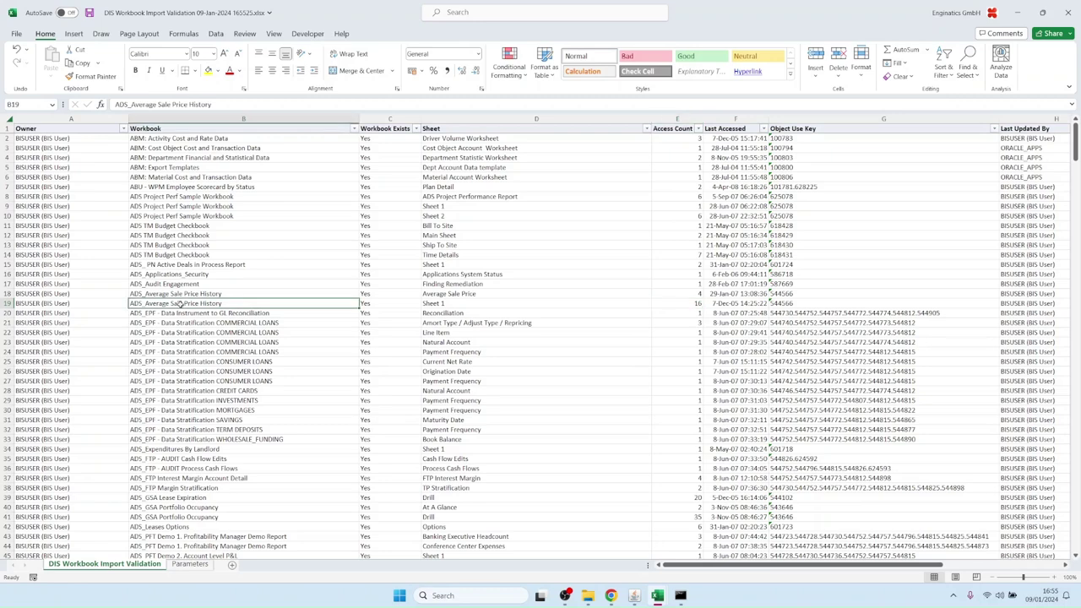
click(461, 304)
click(690, 302)
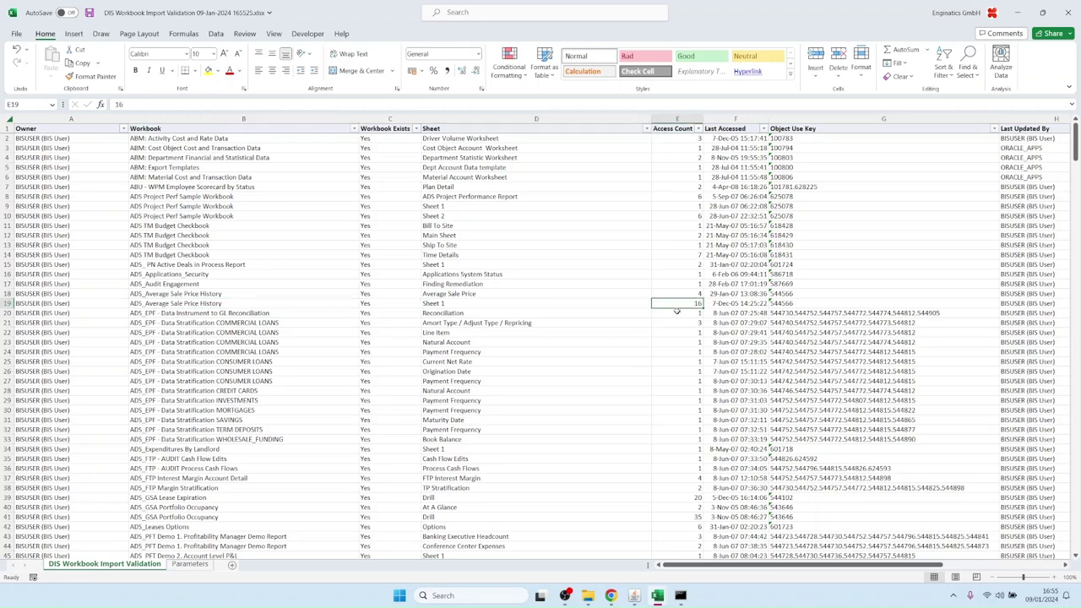
click(713, 304)
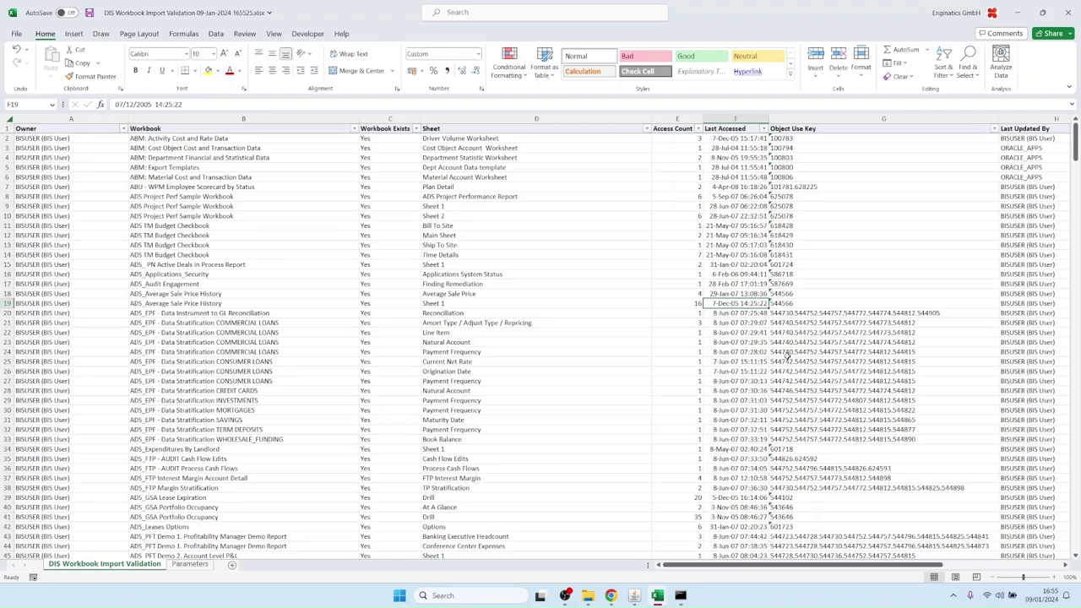
Step: Go through the remaining columns of the ADS_Average Sale Price History row up to Template Description
key(Right)
key(Right)
key(Right)
key(Right)
key(Right)
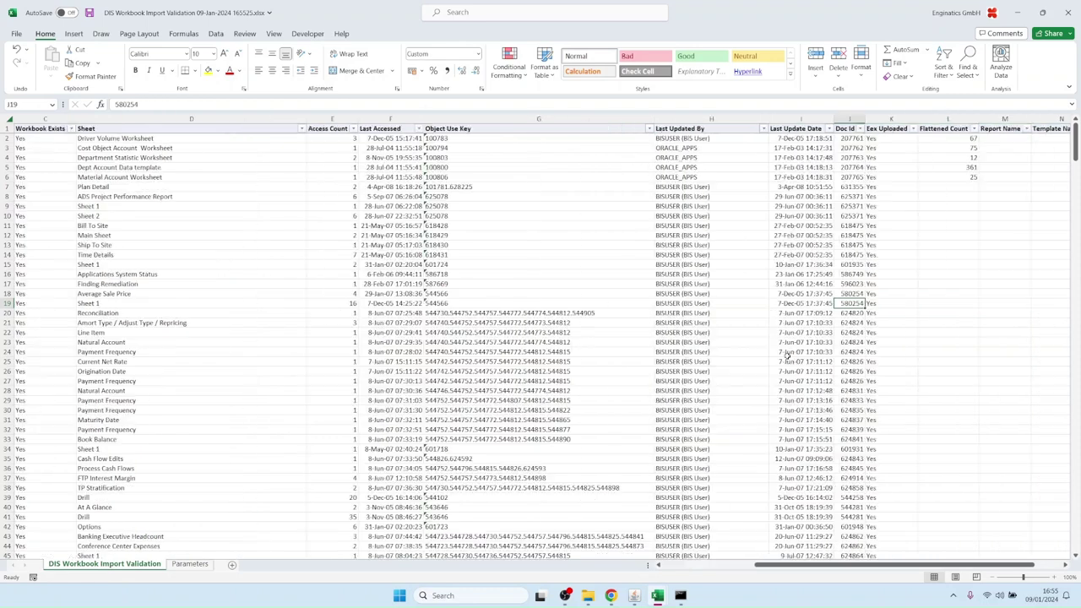
key(Right)
key(Right)
key(Right)
key(Right)
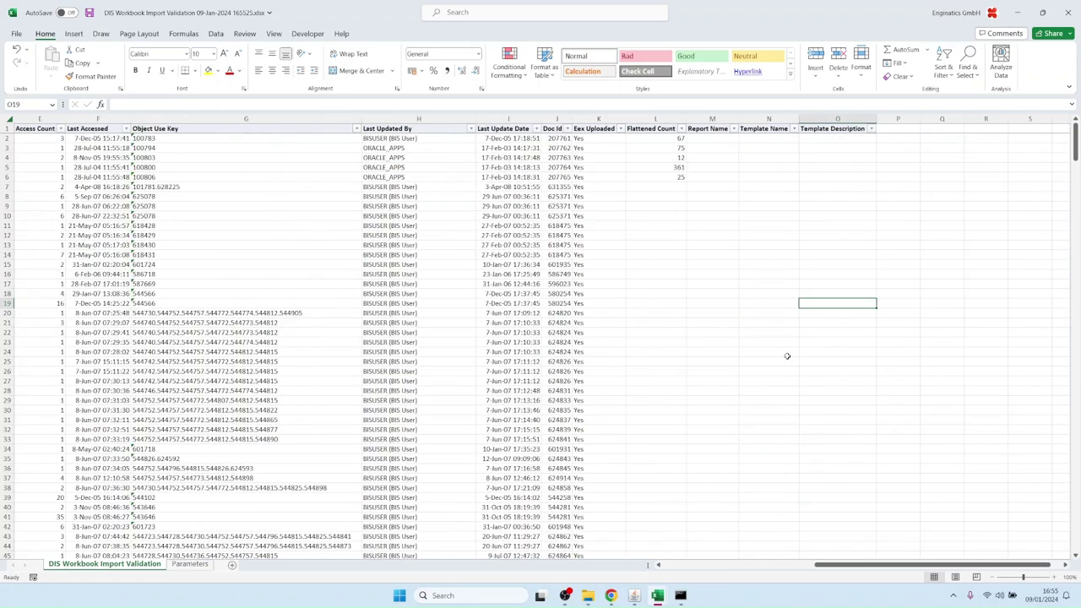
Step: Check which values occur in the Eex Uploaded column's filter list, leaving the filter unchanged
click(598, 119)
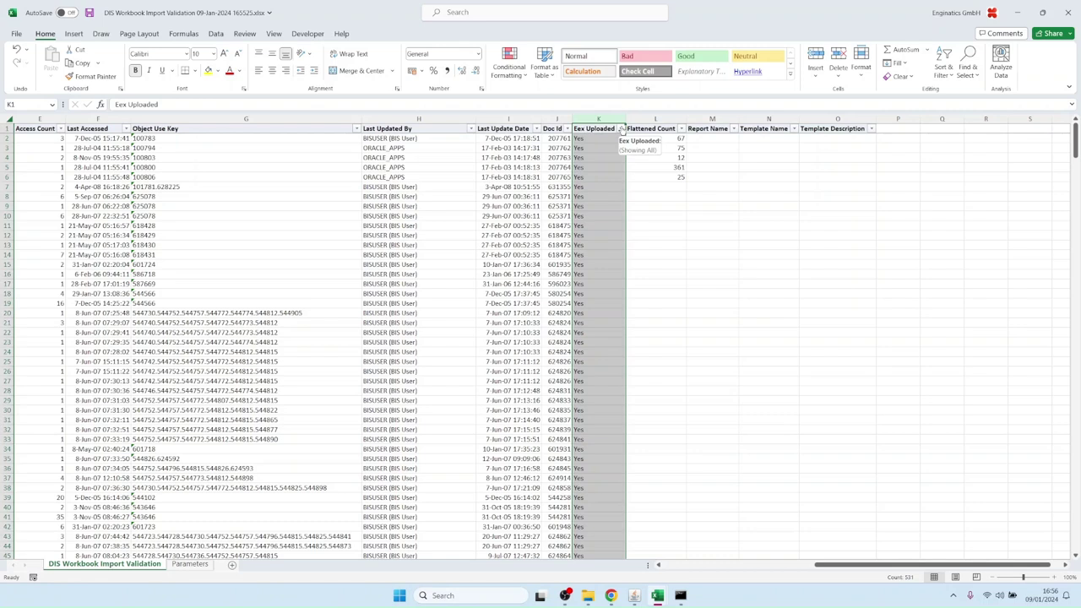
click(620, 129)
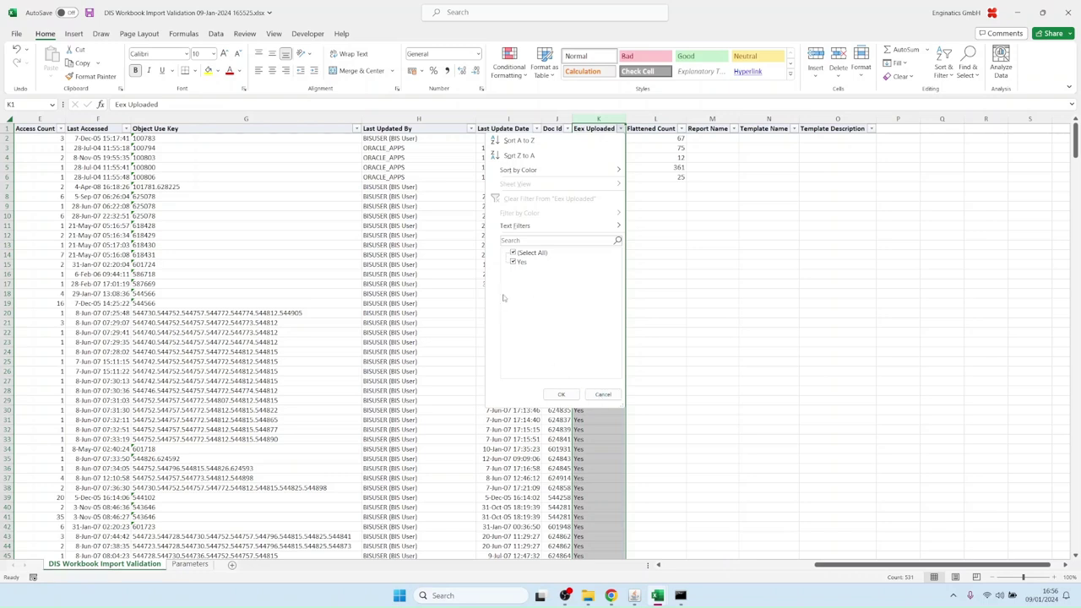
click(603, 394)
Step: Check the Flattened Count column for filled and empty rows to judge how far the workbook import has progressed
click(656, 206)
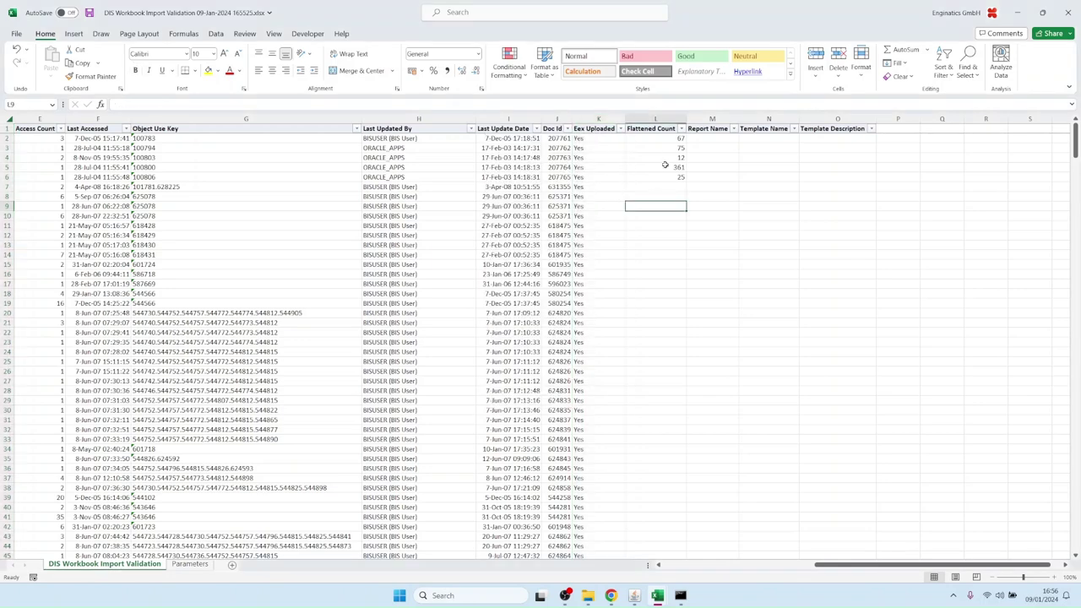
drag(669, 147, 667, 169)
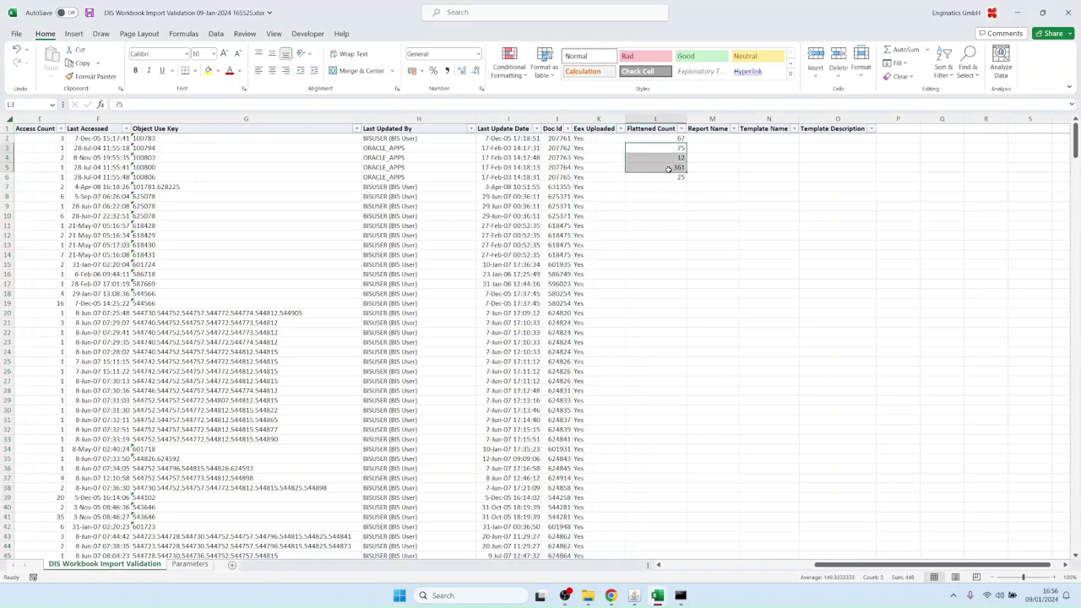
scroll(677, 330, down, 20)
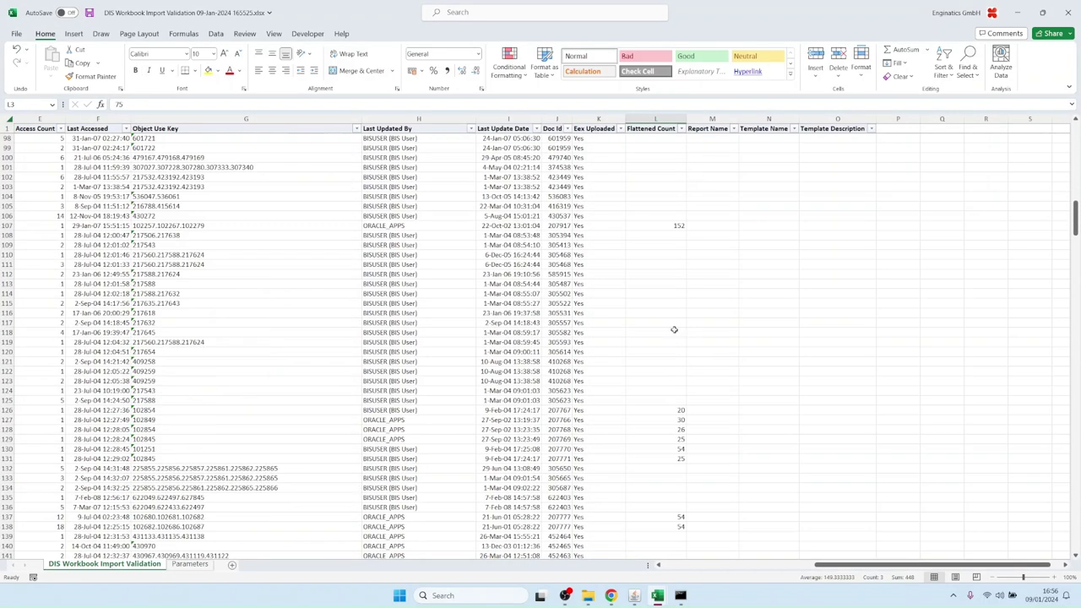
scroll(676, 329, down, 6)
drag(647, 244, 655, 264)
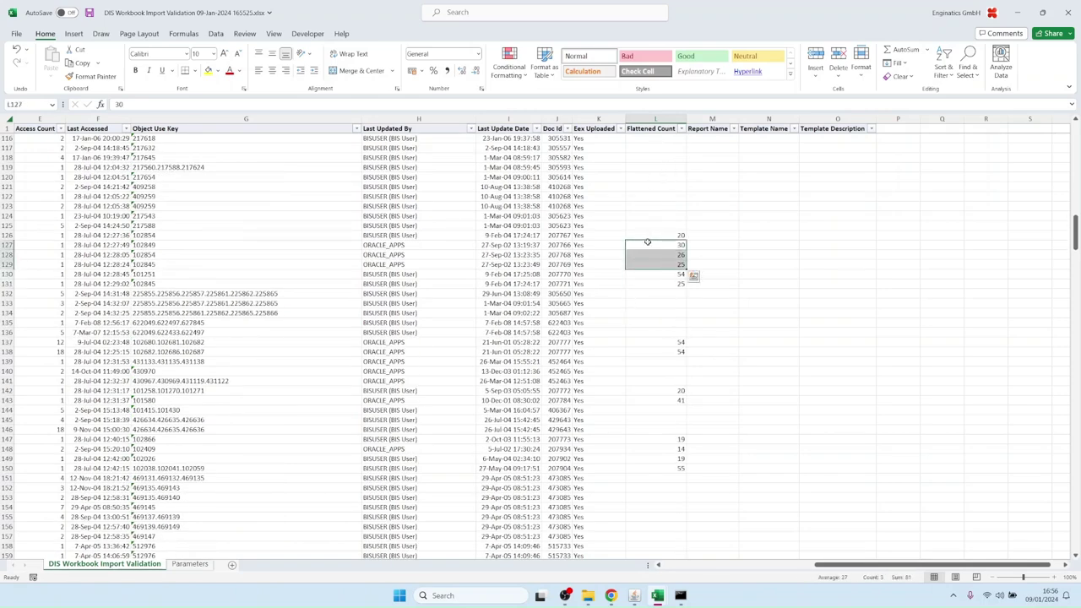
drag(655, 142, 655, 217)
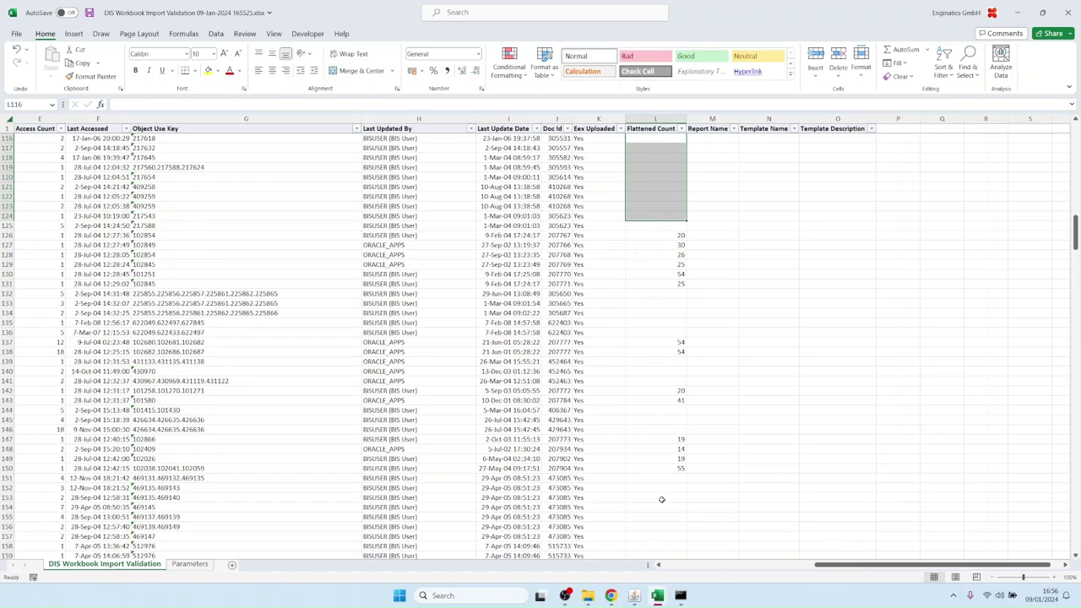
drag(661, 499, 667, 555)
scroll(679, 441, down, 10)
drag(673, 267, 657, 441)
Step: Switch back to Oracle Applications and rerun the DIS Workbook Import Validation report with the same parameters
mouse_move(610, 595)
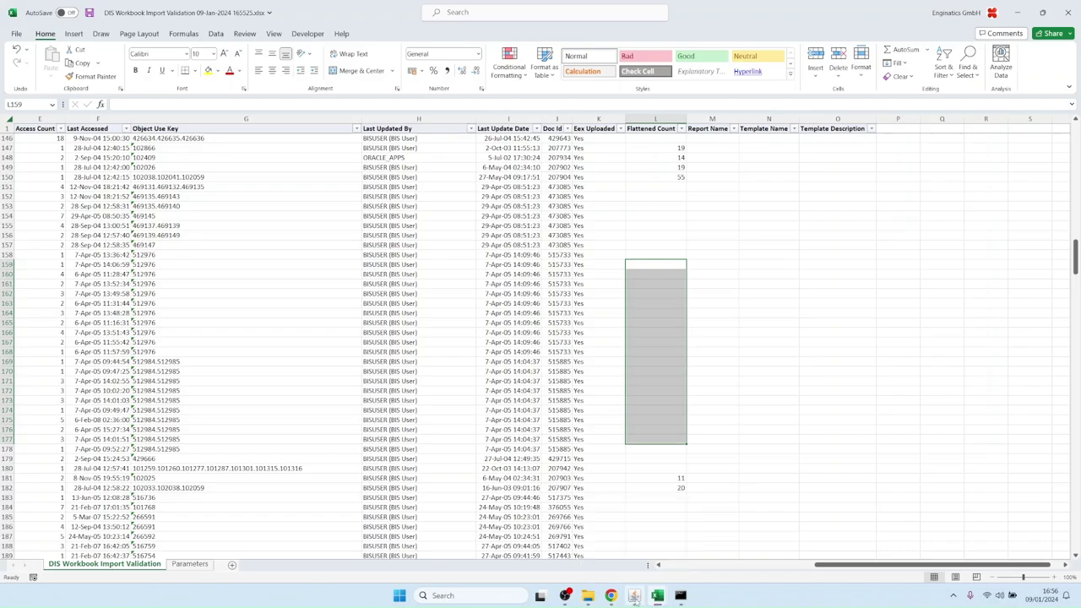
click(634, 595)
click(36, 133)
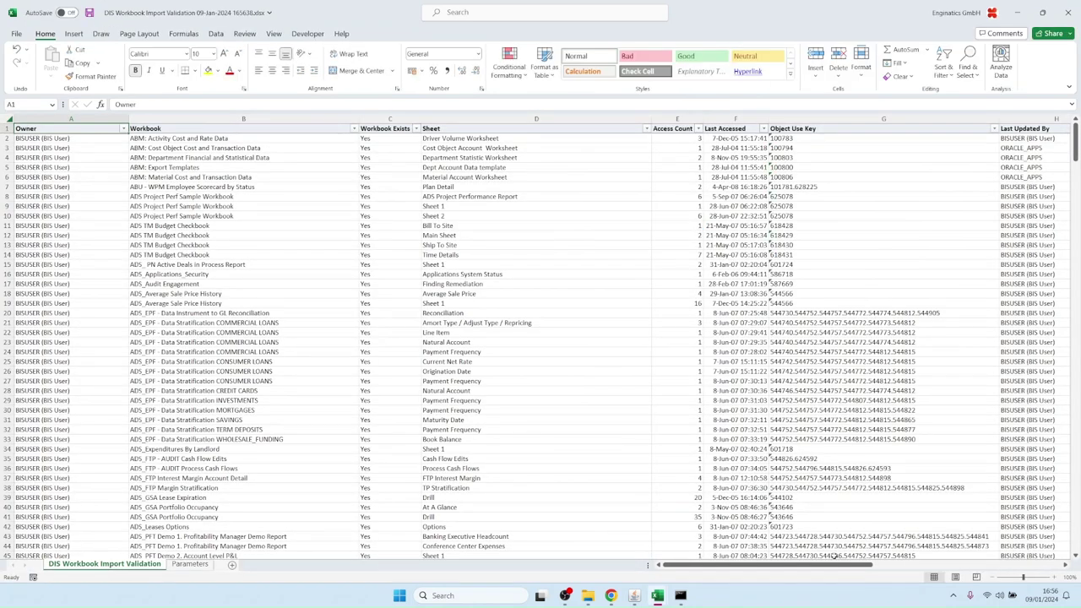
Step: Review the Flattened Count values in the new validation output down to the first rows that have a report name
drag(835, 564, 898, 574)
scroll(899, 574, right, 5)
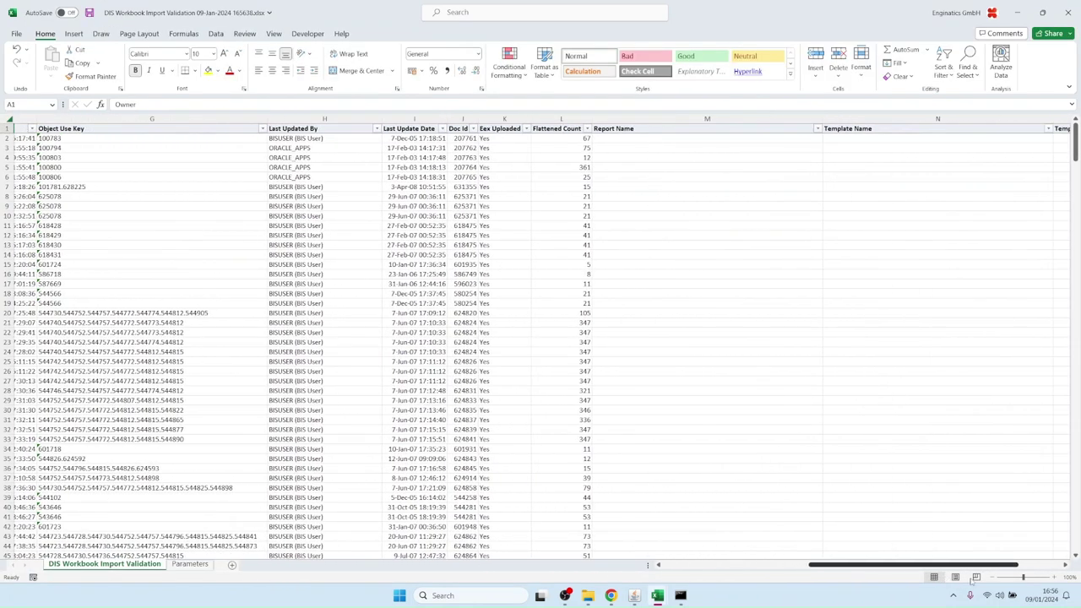
drag(524, 177, 545, 470)
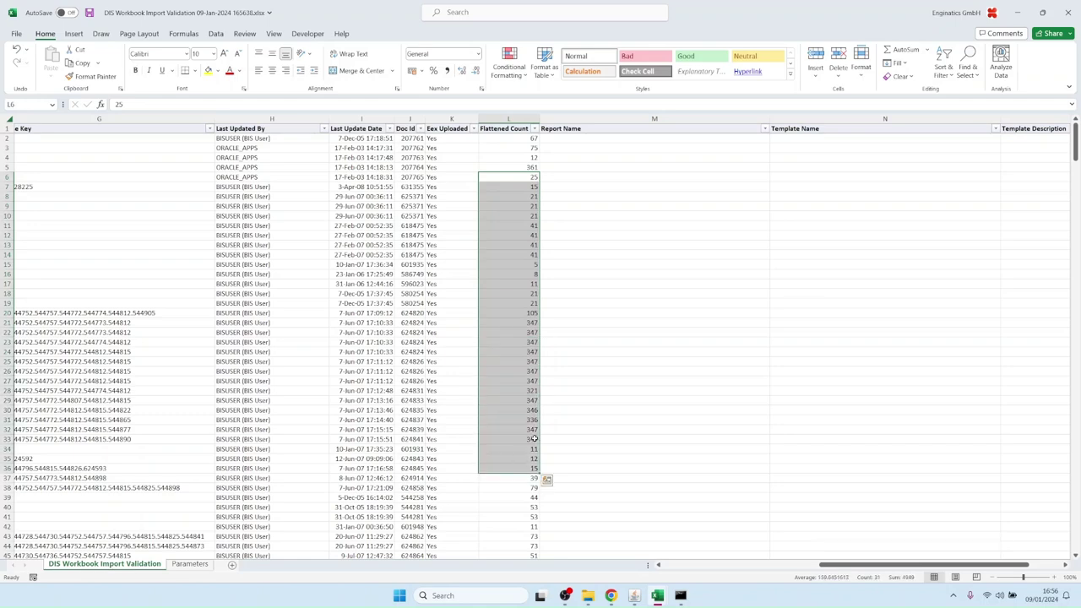
scroll(528, 393, down, 20)
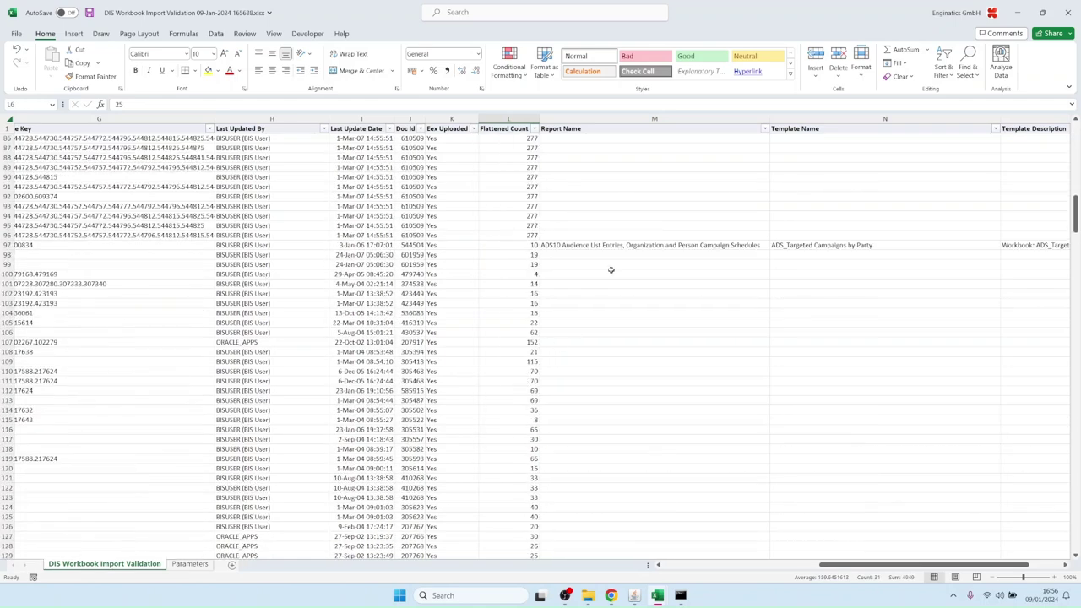
Step: Inspect the Report Name and Template Name entries of the ADS_Targeted Campaigns by Party row and those further down
click(605, 246)
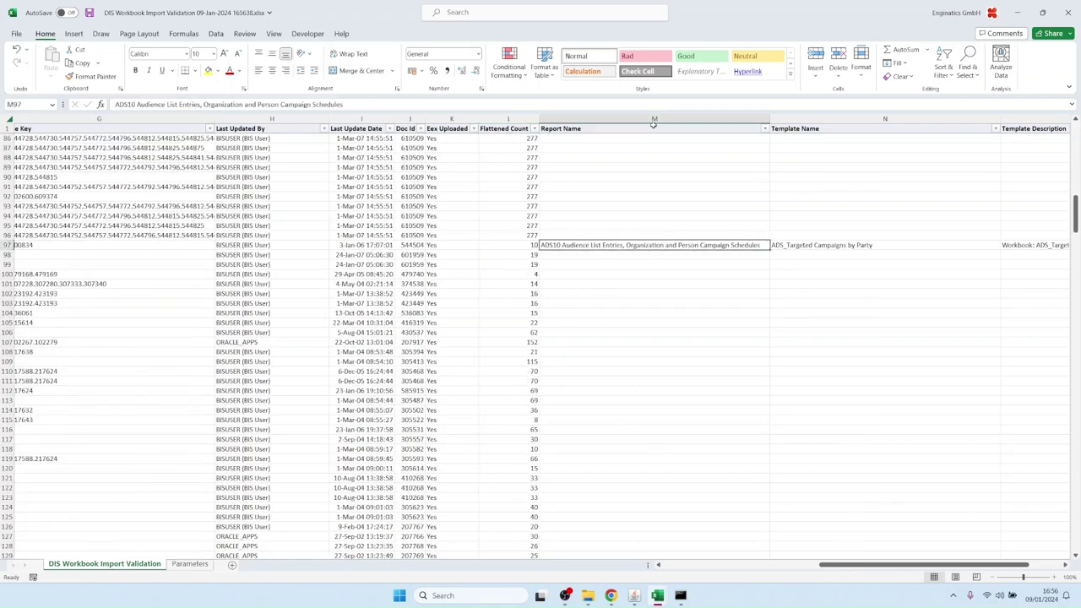
click(617, 174)
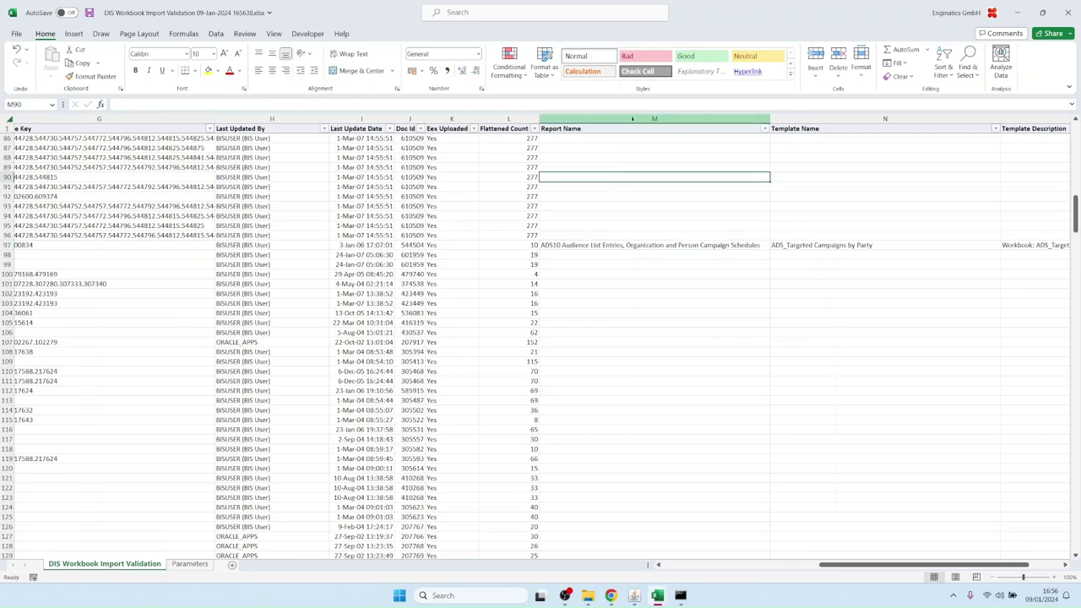
click(849, 245)
scroll(802, 317, down, 10)
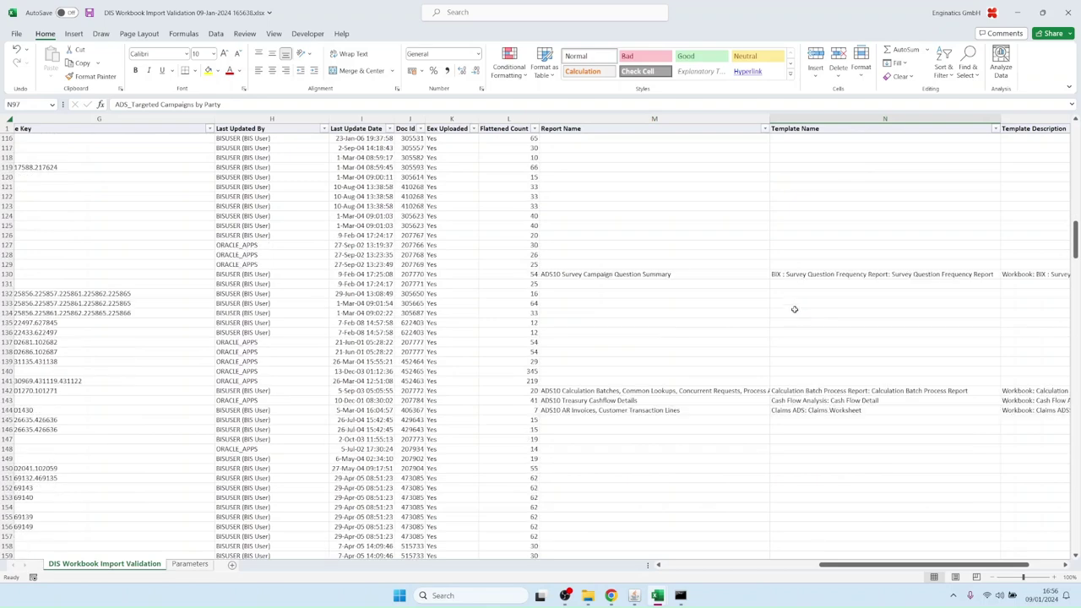
Step: Trace the Calculation Batch Process Report row from its source workbook and sheet across to its template description
click(631, 390)
key(Left)
key(Left)
key(Left)
key(Left)
key(Left)
key(Left)
key(Left)
key(Left)
key(Left)
key(Left)
key(Left)
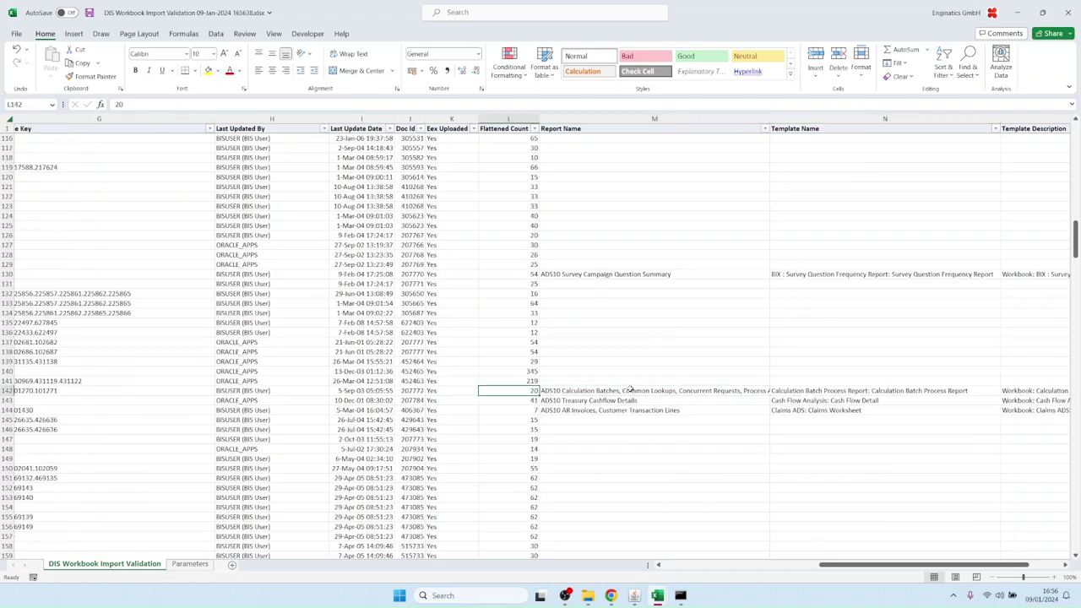
key(Right)
key(Right)
key(Right)
key(Right)
key(Right)
key(Right)
key(Right)
key(Right)
key(Right)
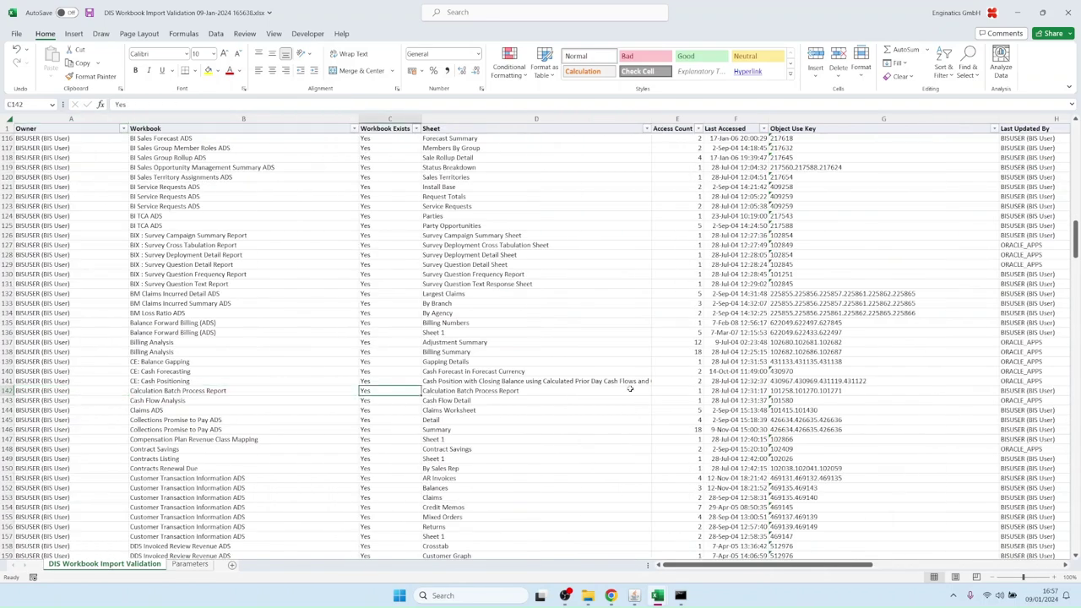
key(Right)
key(Right)
key(Right)
key(Right)
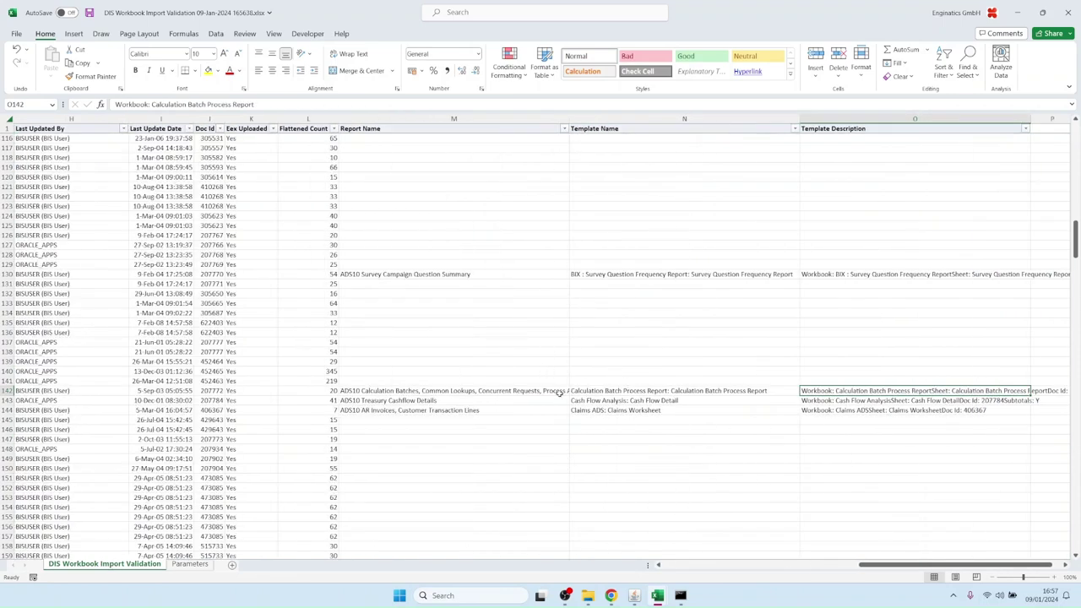
Step: Compare the ADS10 report names created between the Survey Campaign Question Summary and Calculation Batches rows
click(424, 391)
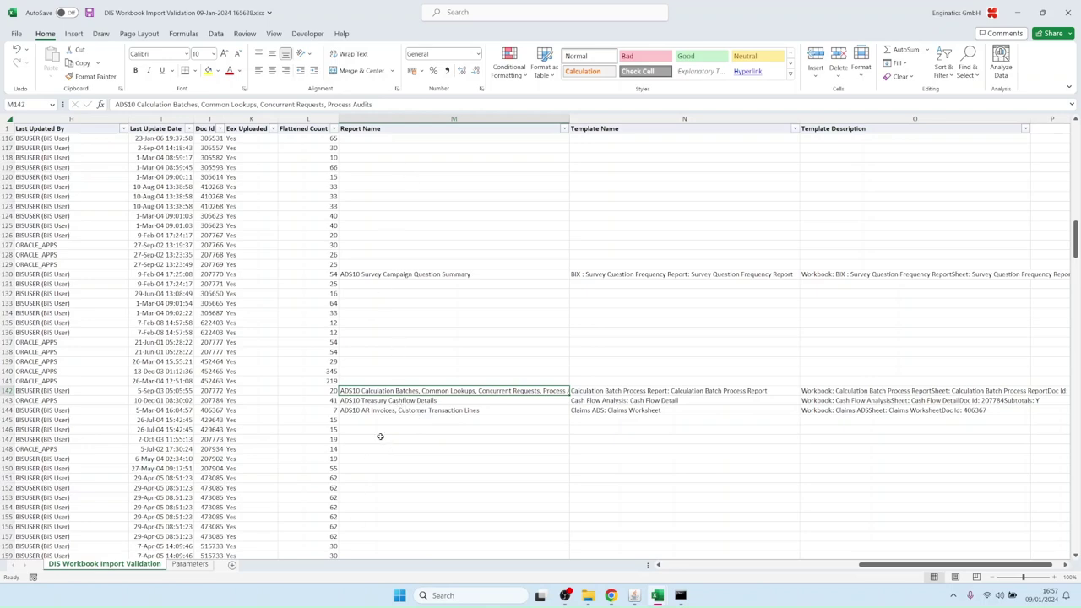
scroll(388, 433, down, 8)
scroll(391, 443, up, 12)
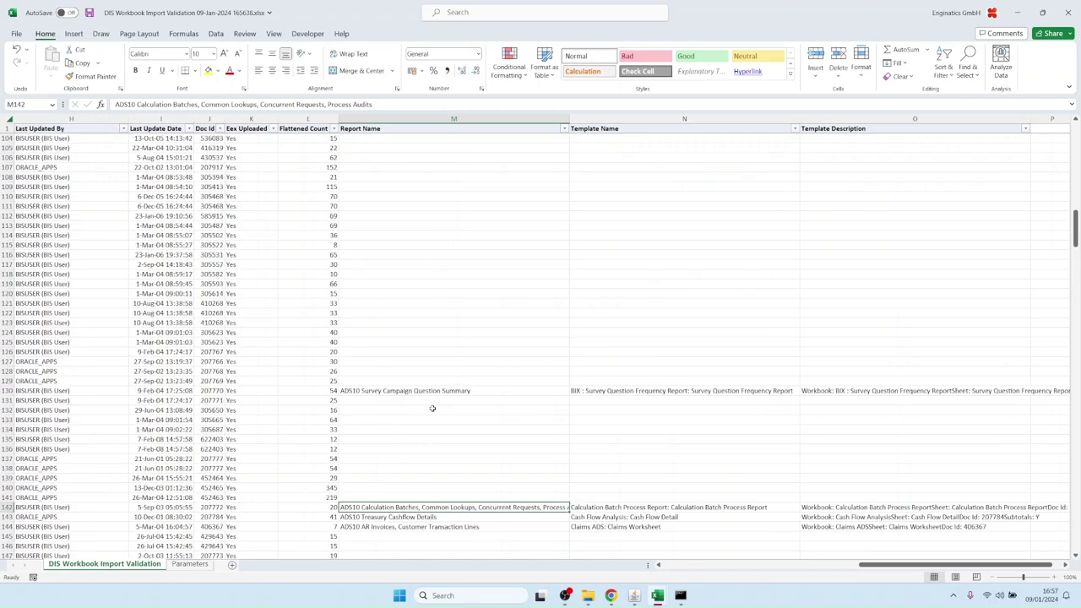
drag(418, 392, 427, 517)
click(424, 507)
Step: Switch back to Oracle Applications and look through the Blitz Report categories for the imported Discoverer reports
click(634, 595)
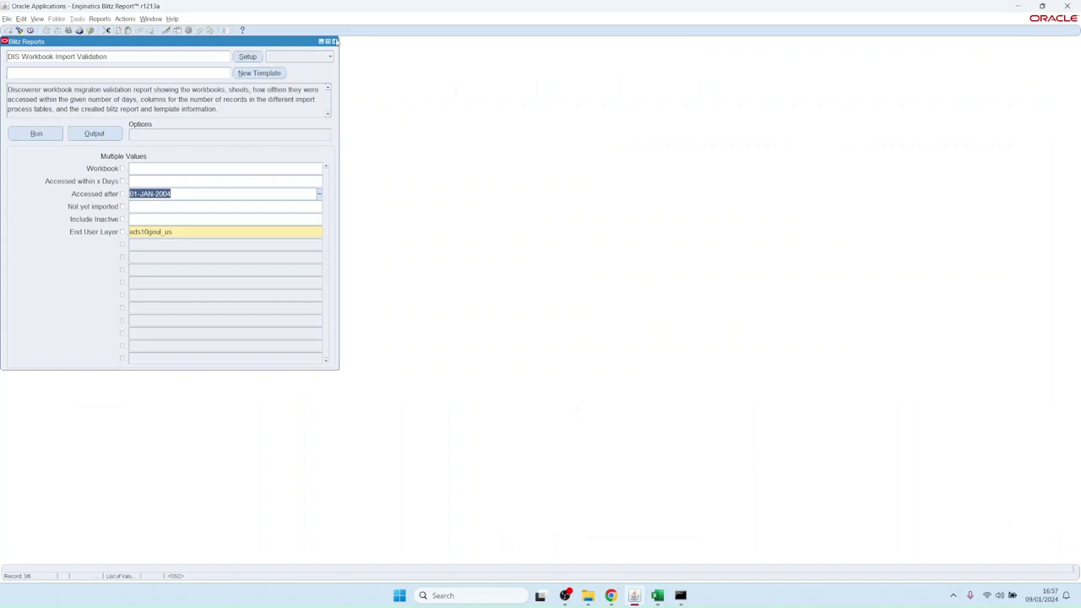
click(303, 59)
scroll(266, 108, down, 3)
scroll(266, 108, up, 2)
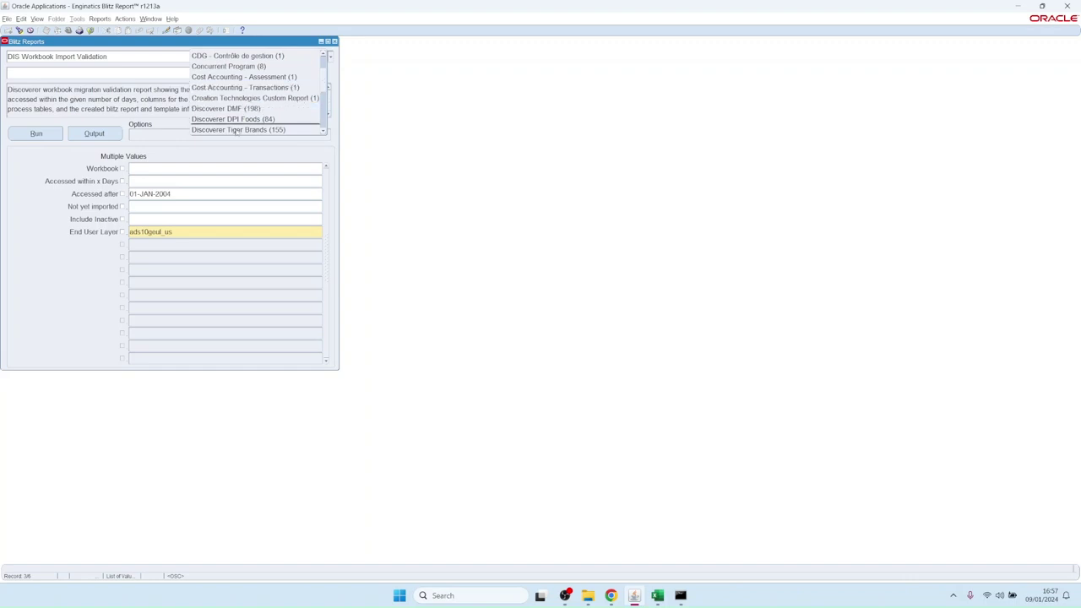
scroll(254, 126, down, 1)
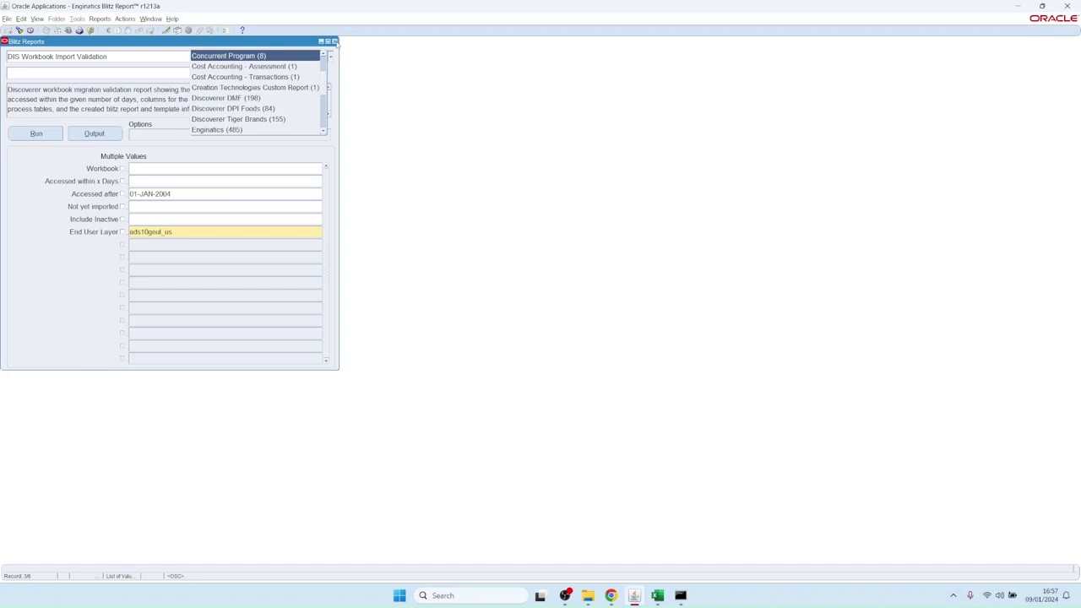
Step: Reopen Blitz Report, filter the reports by the Discoverer category and load ADS10 Survey Campaign Question Summary
click(335, 40)
double_click(221, 131)
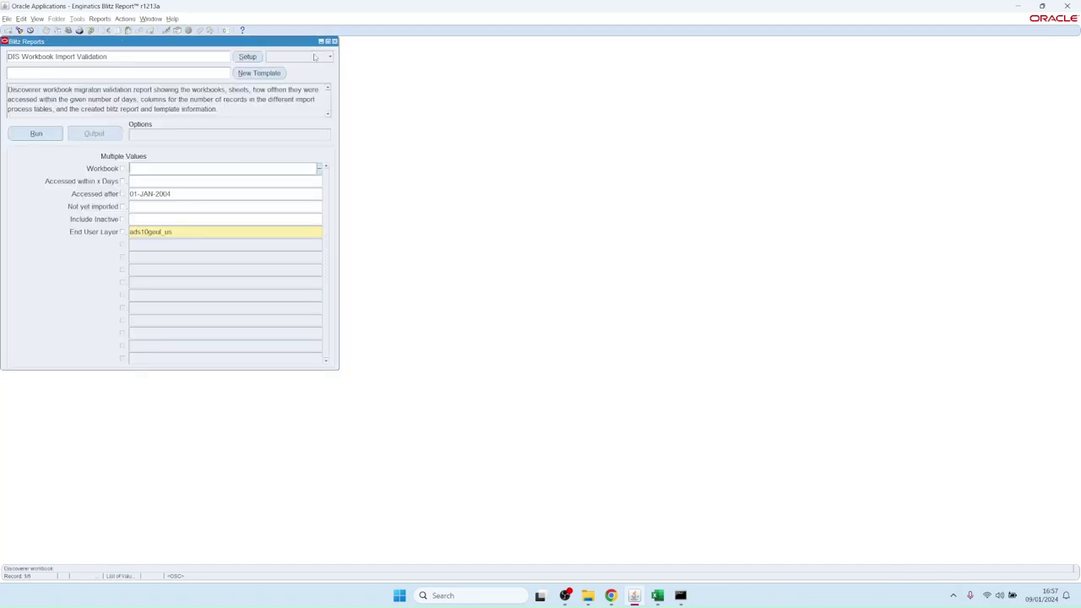
click(314, 57)
scroll(325, 113, up, 8)
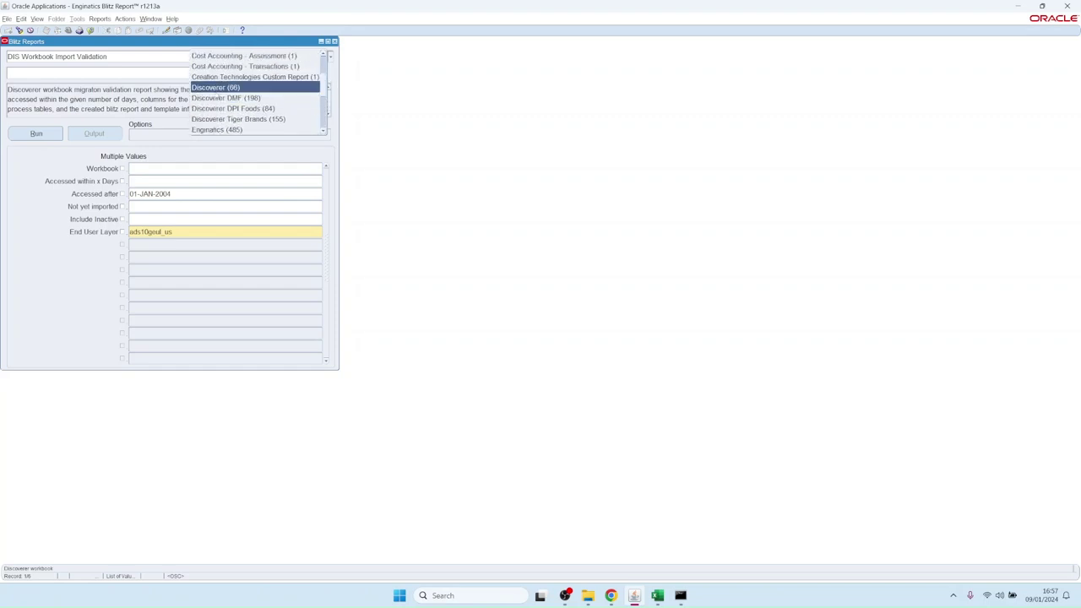
click(215, 88)
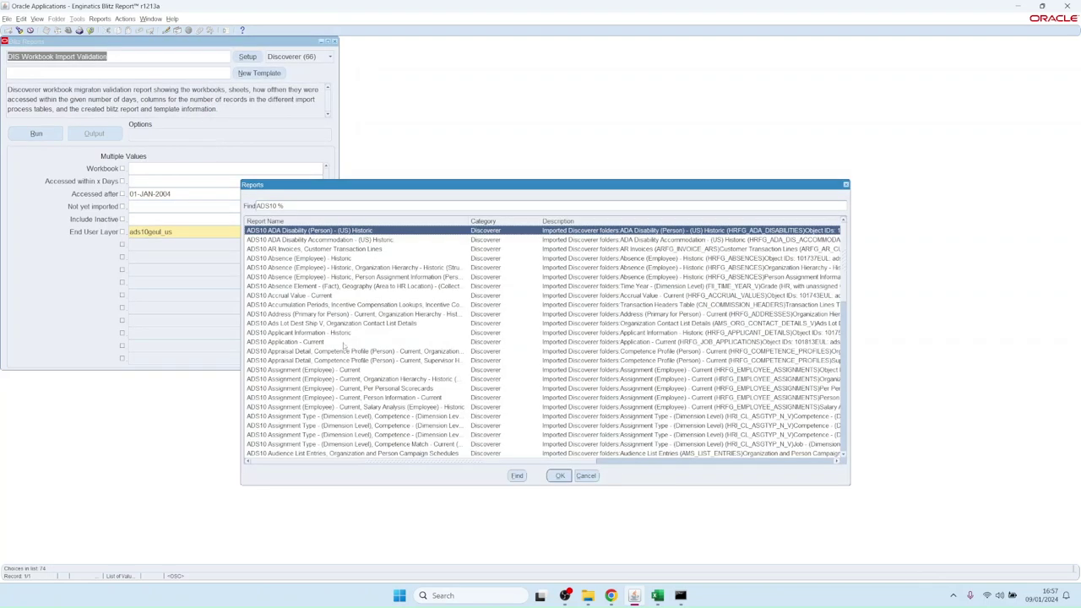
scroll(347, 341, down, 10)
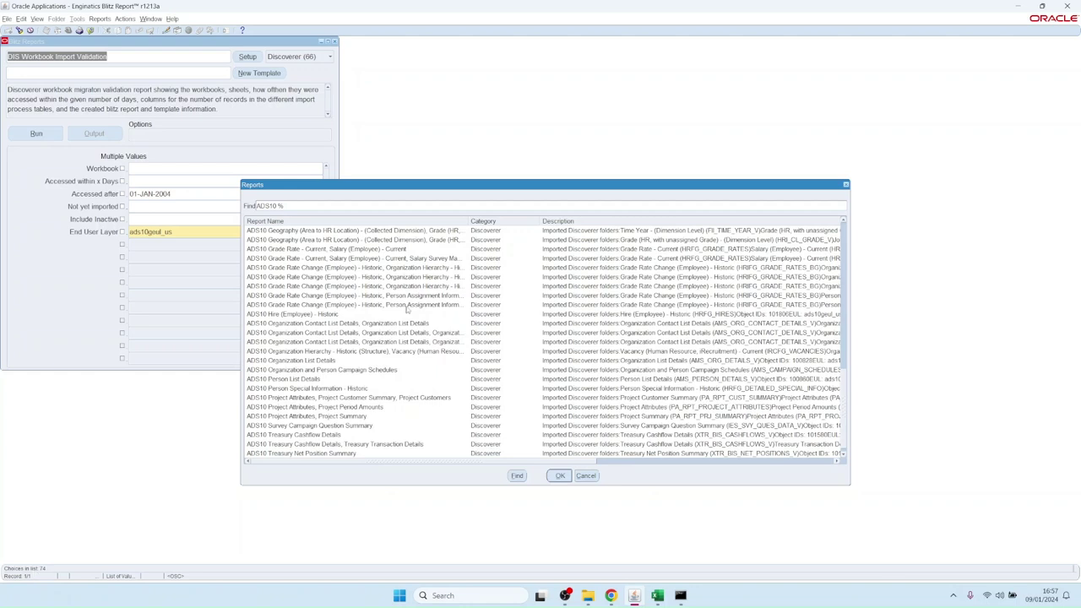
key(Return)
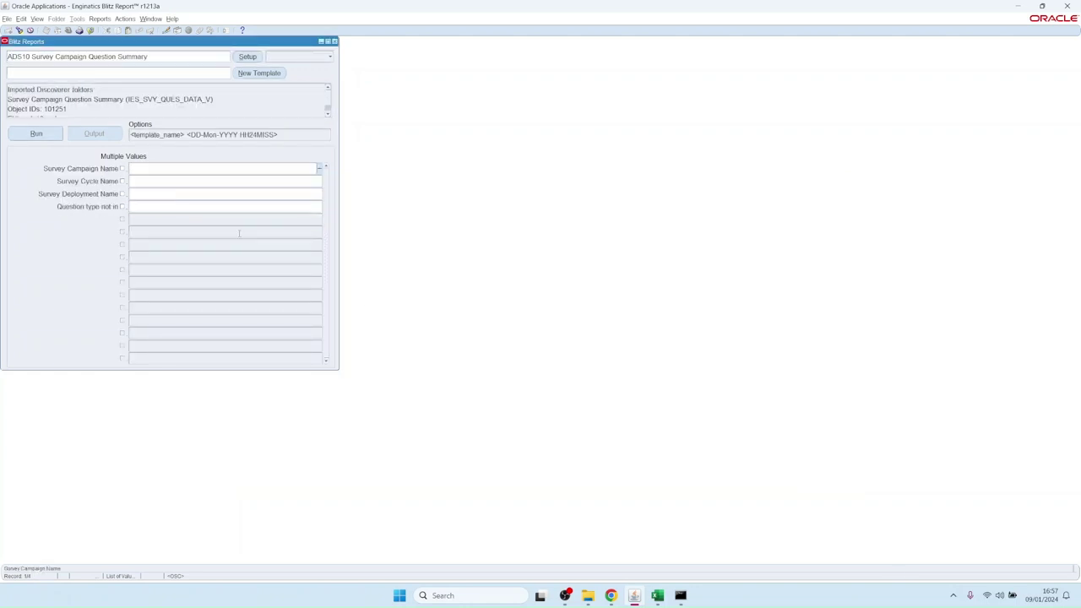
Step: Run the ADS10 Survey Campaign Question Summary report and review the survey rows in its Excel output
click(36, 135)
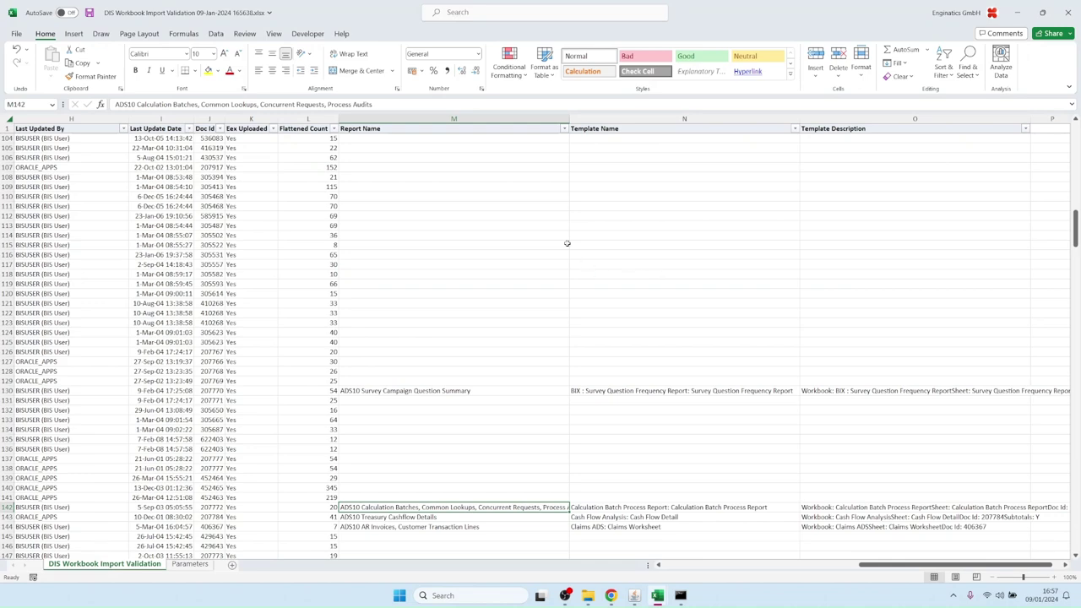
click(499, 214)
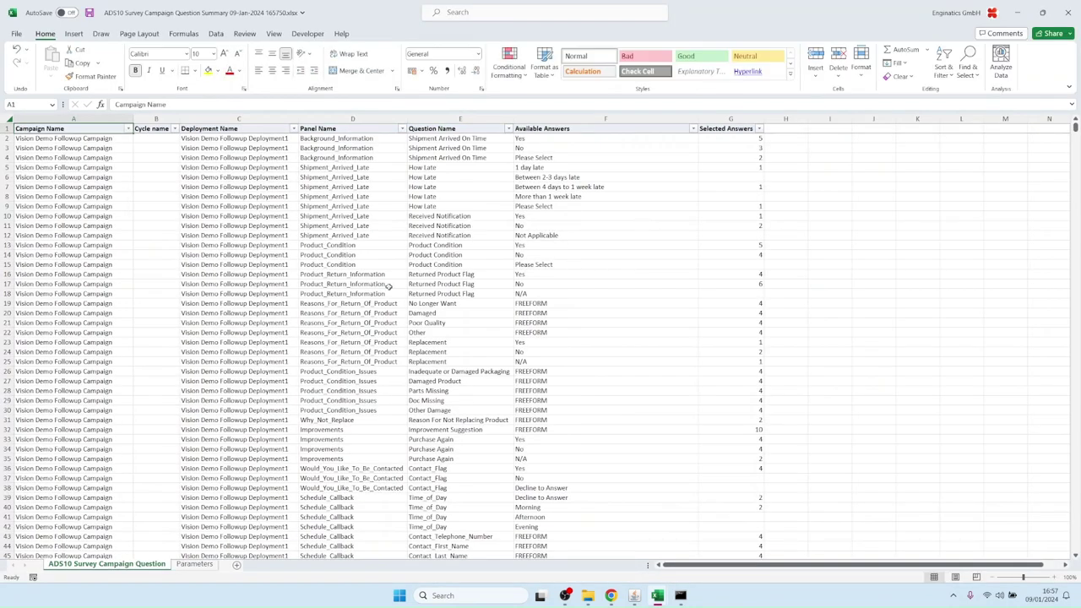
click(261, 293)
scroll(267, 291, down, 14)
scroll(266, 292, down, 20)
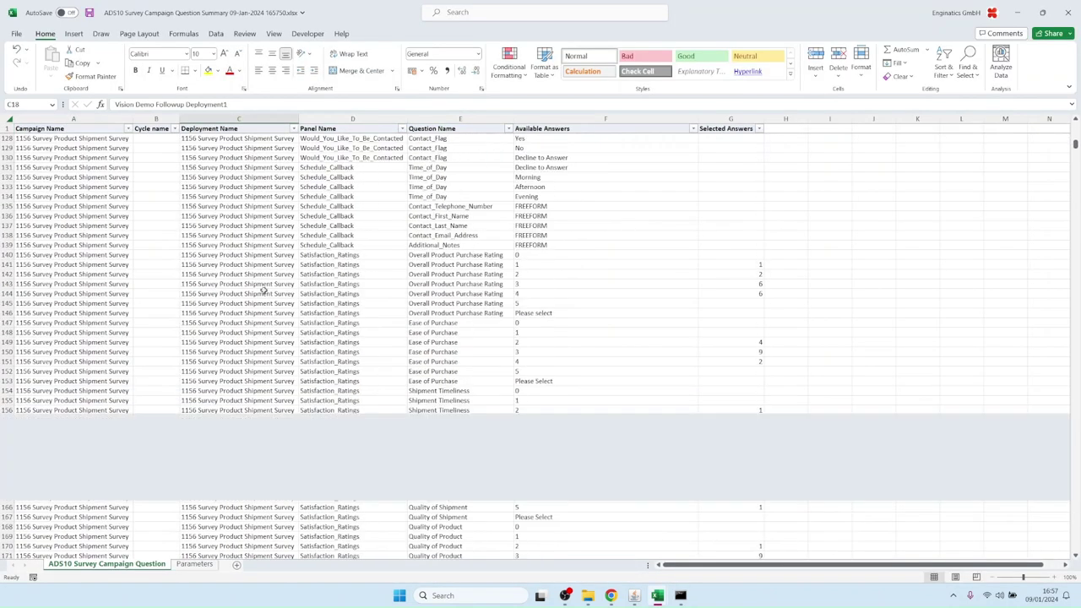
Step: Switch back to Oracle Applications, reopen Blitz Report and load ADS10 Salary (Employee) - Current from the Discoverer category
mouse_move(633, 596)
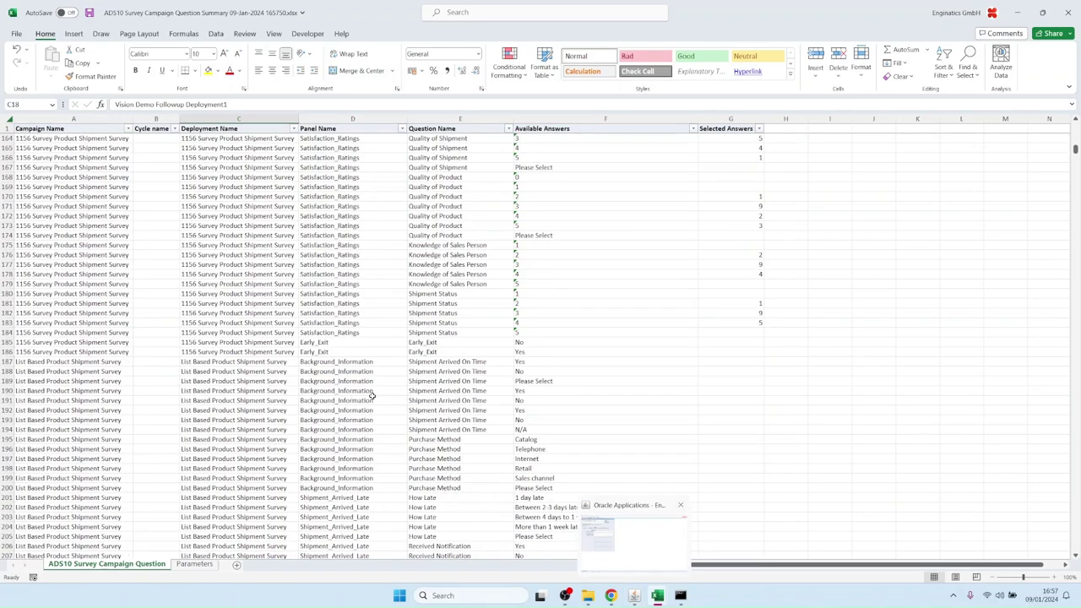
click(634, 596)
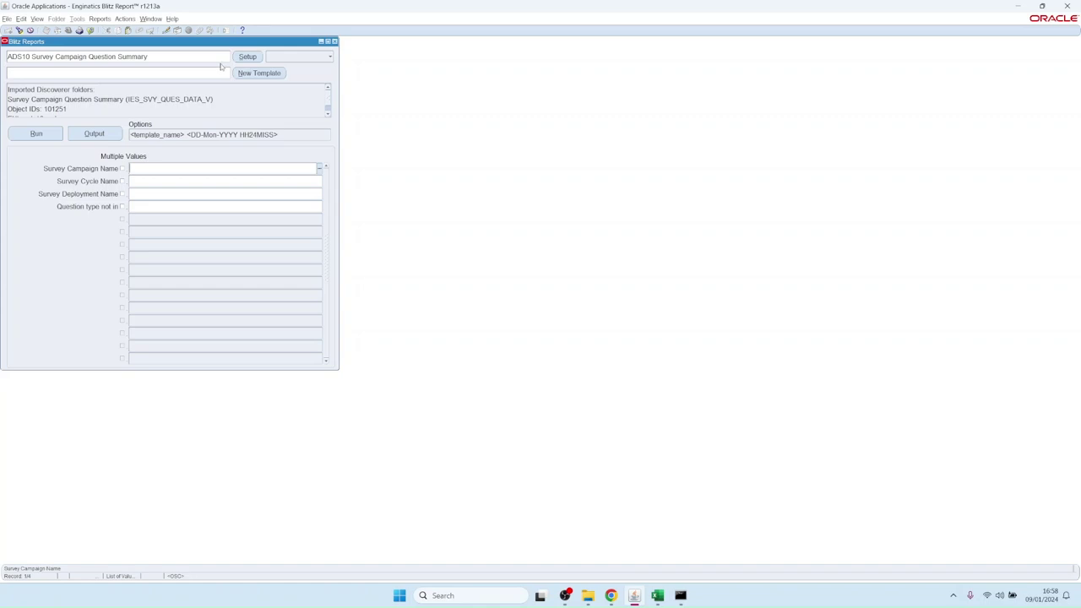
key(F4)
click(230, 129)
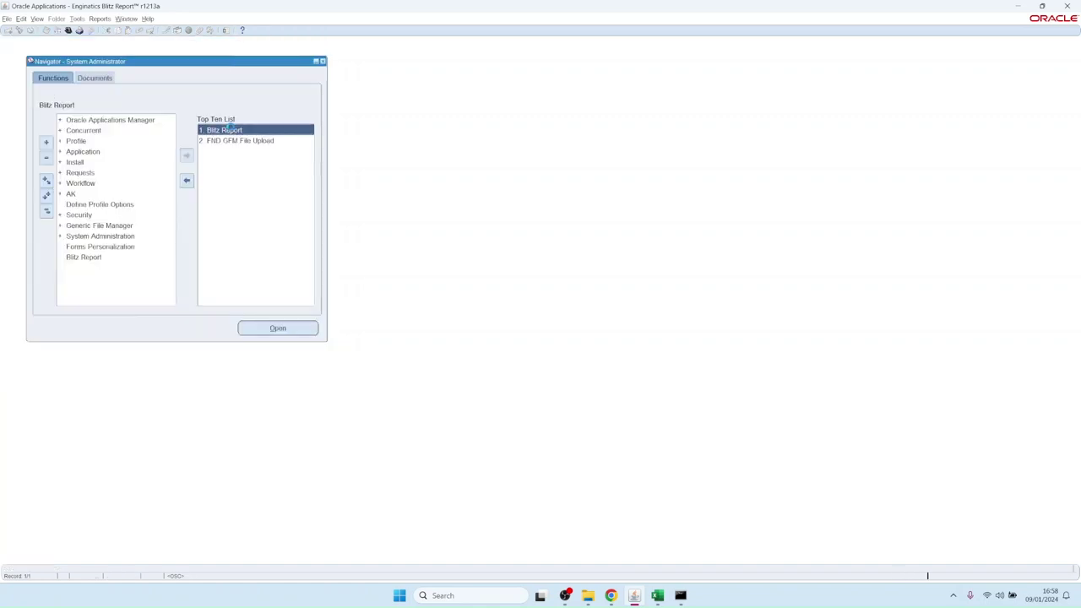
double_click(230, 129)
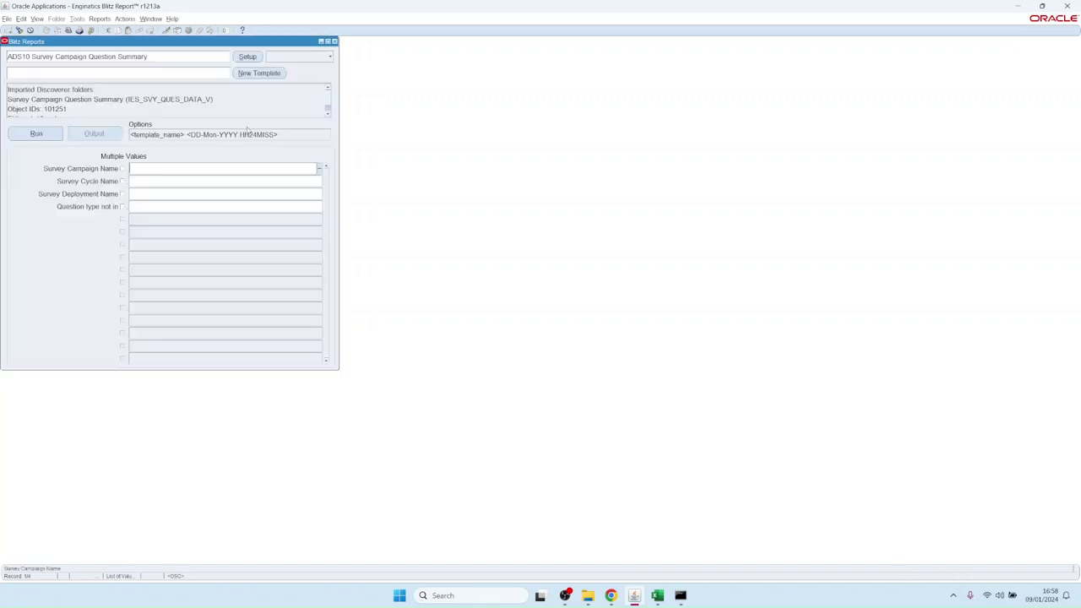
click(292, 56)
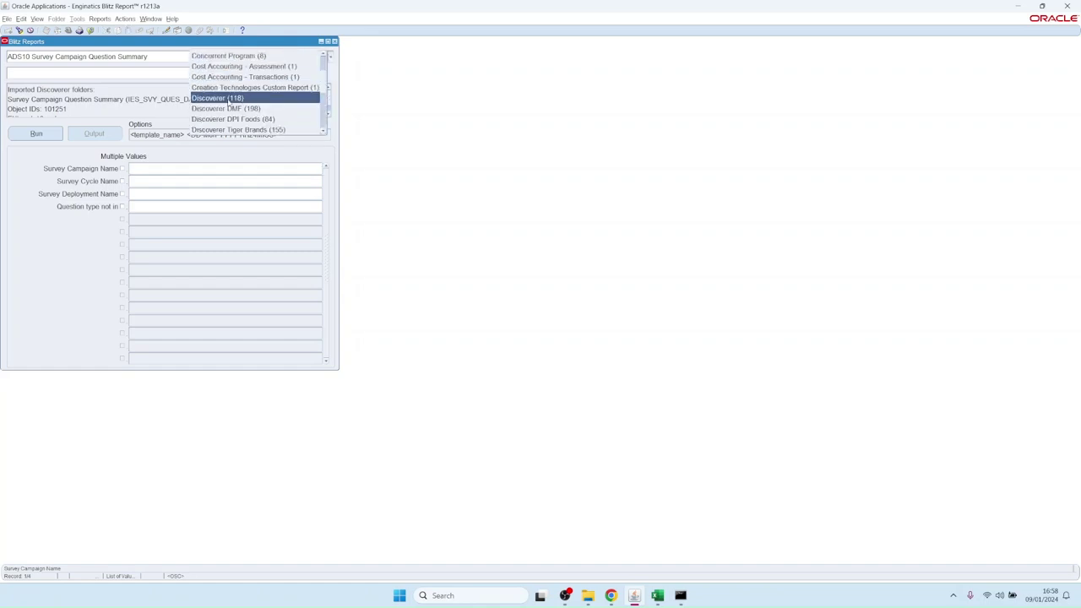
click(228, 100)
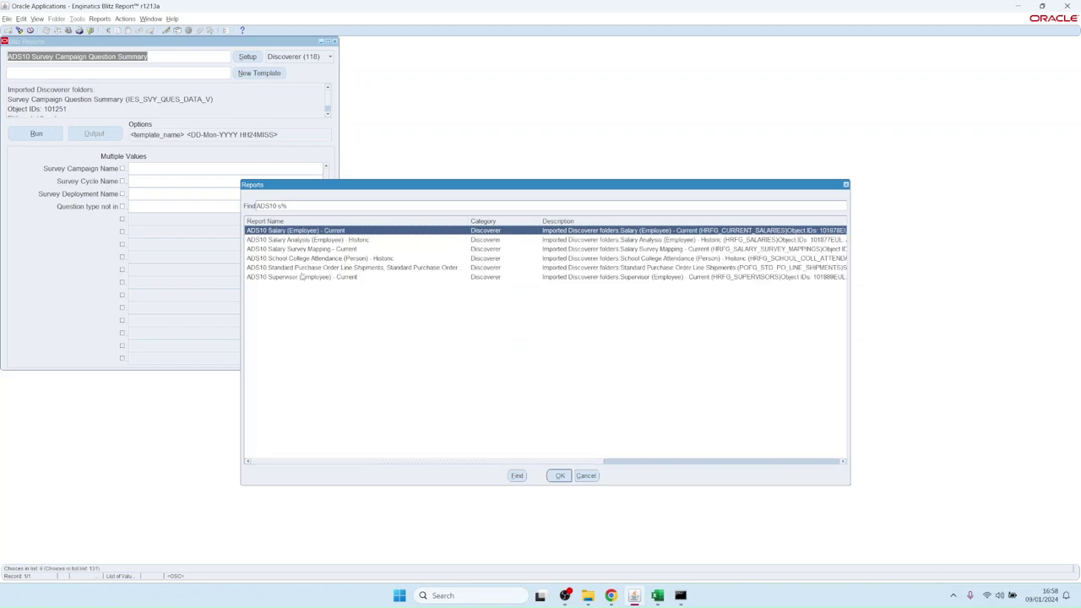
double_click(279, 229)
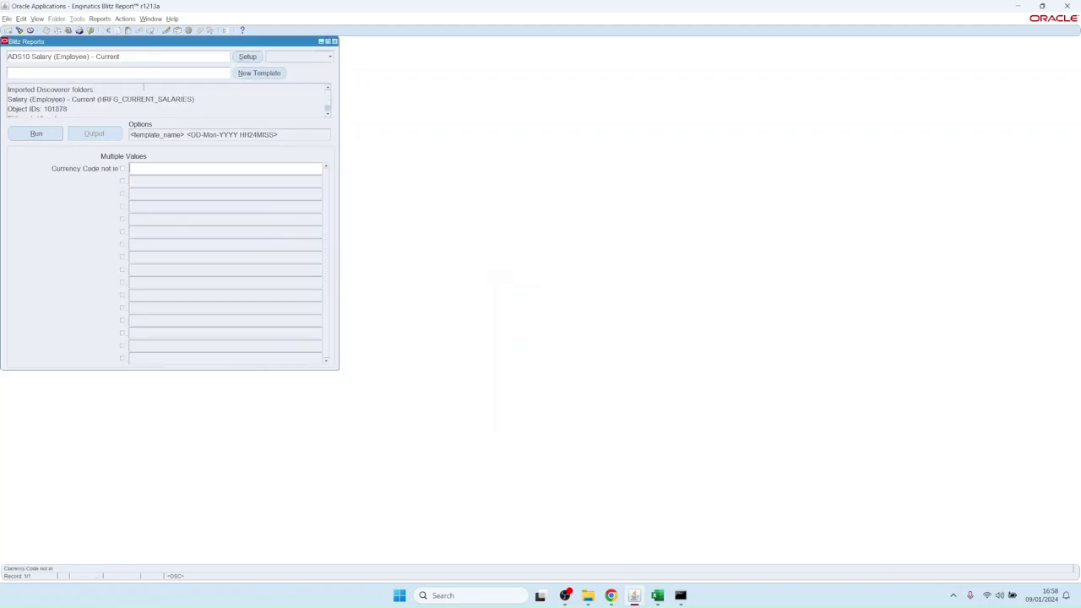
Step: Run the salary report with the HR Salary by Year Report ADS template and open its Excel output
double_click(132, 72)
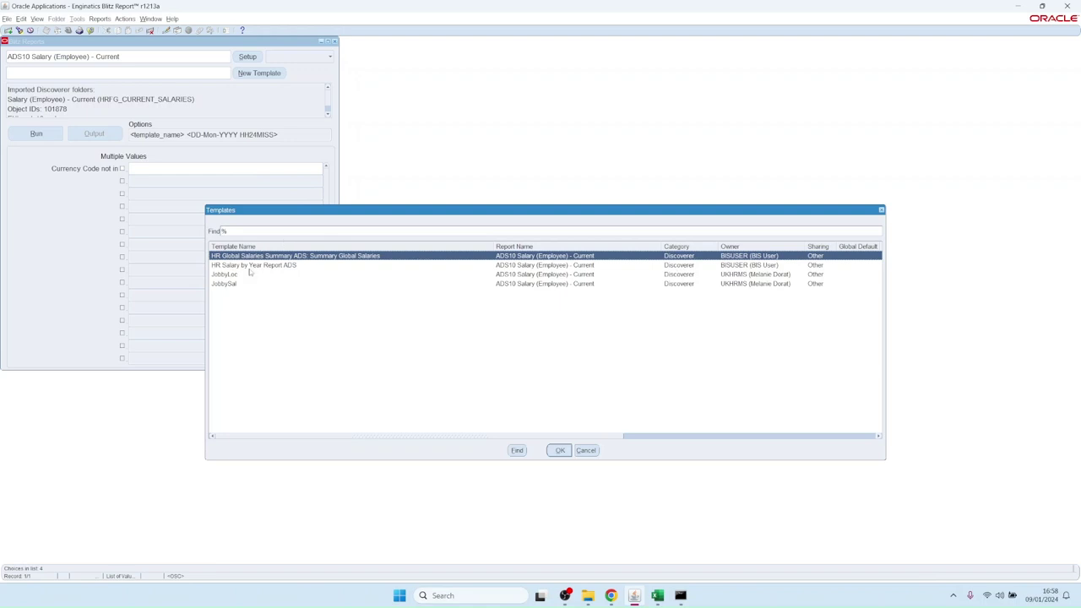
click(246, 266)
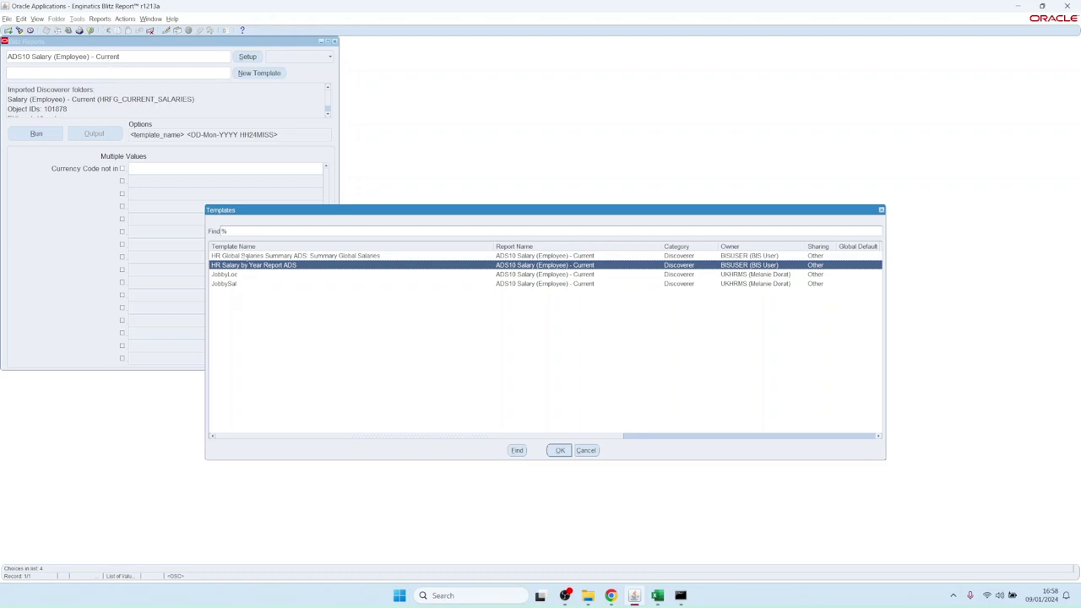
double_click(227, 265)
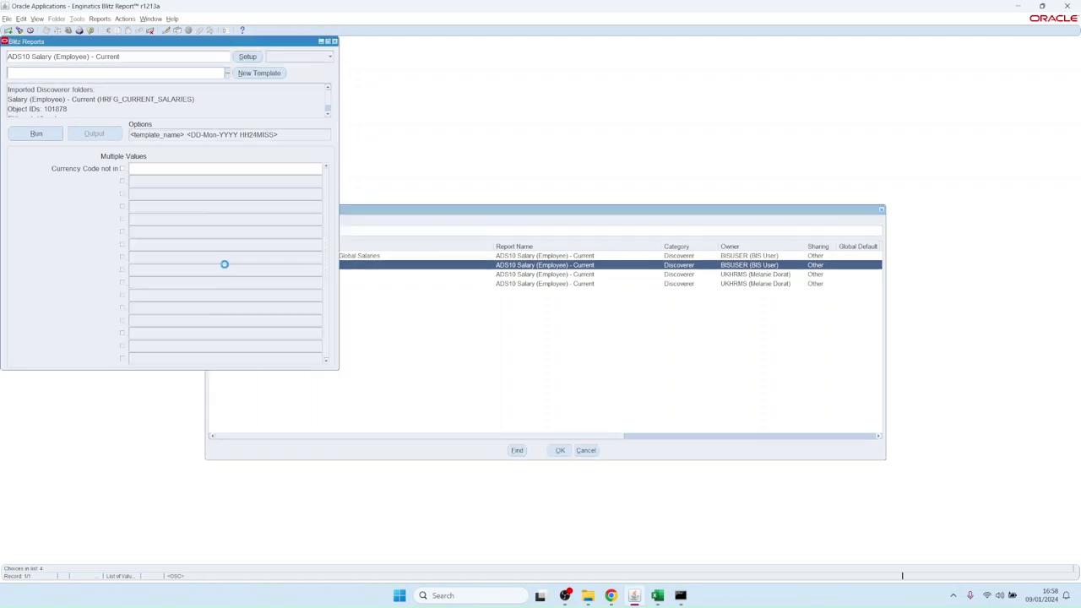
click(37, 132)
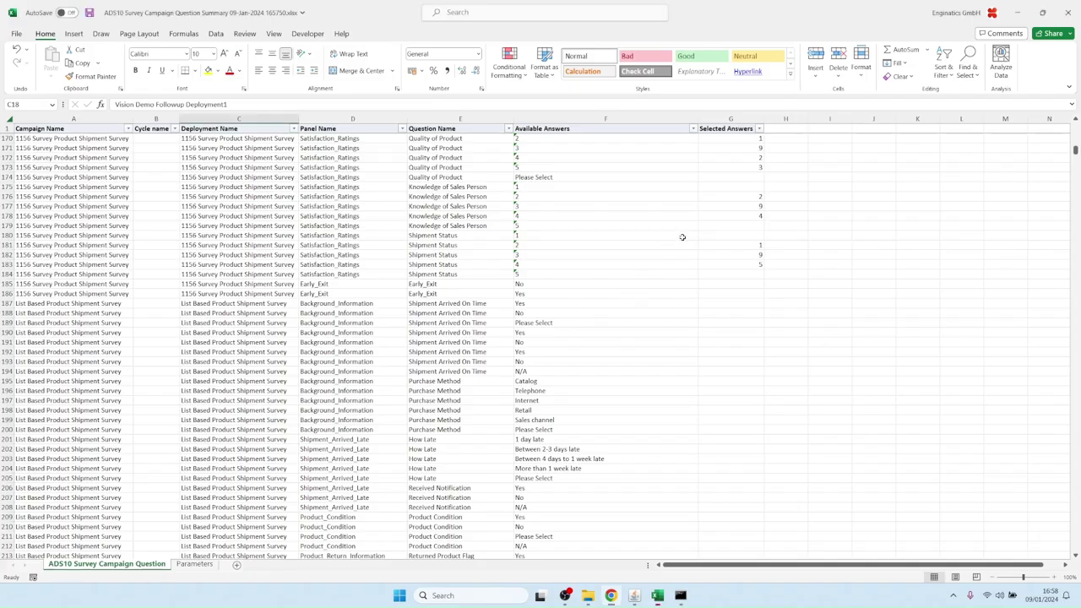
click(622, 253)
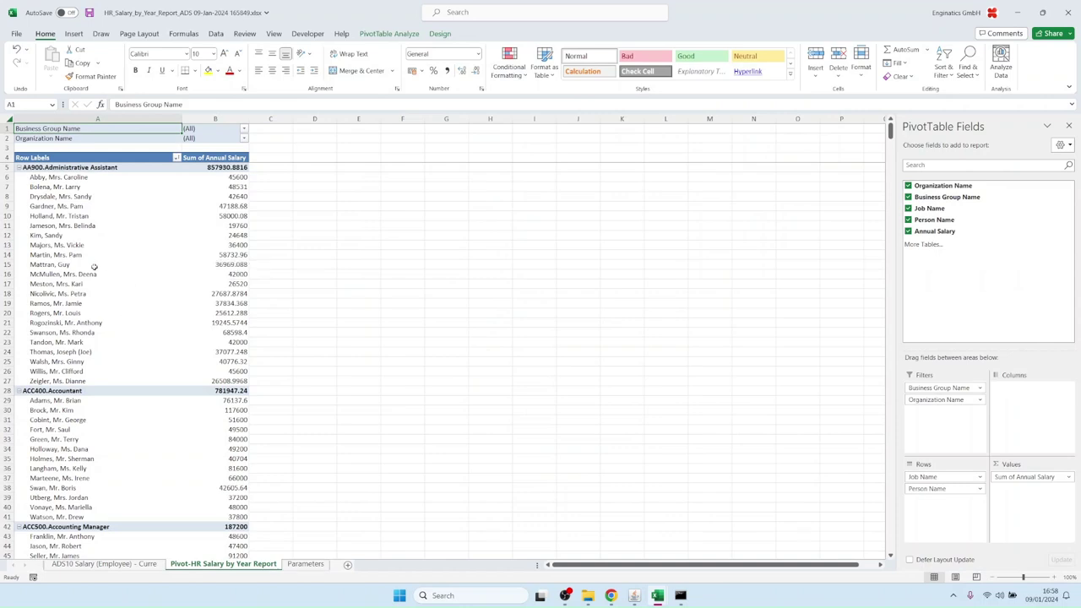
Step: Review the annual salary pivot table by job and person, and check the report's source data sheet
scroll(101, 336, down, 10)
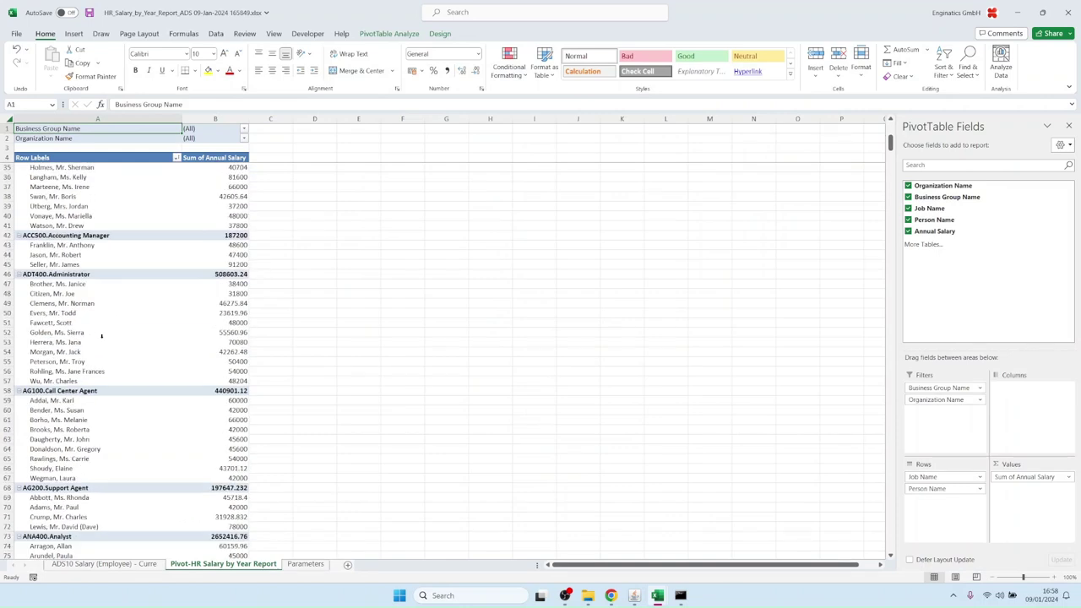
scroll(101, 336, up, 10)
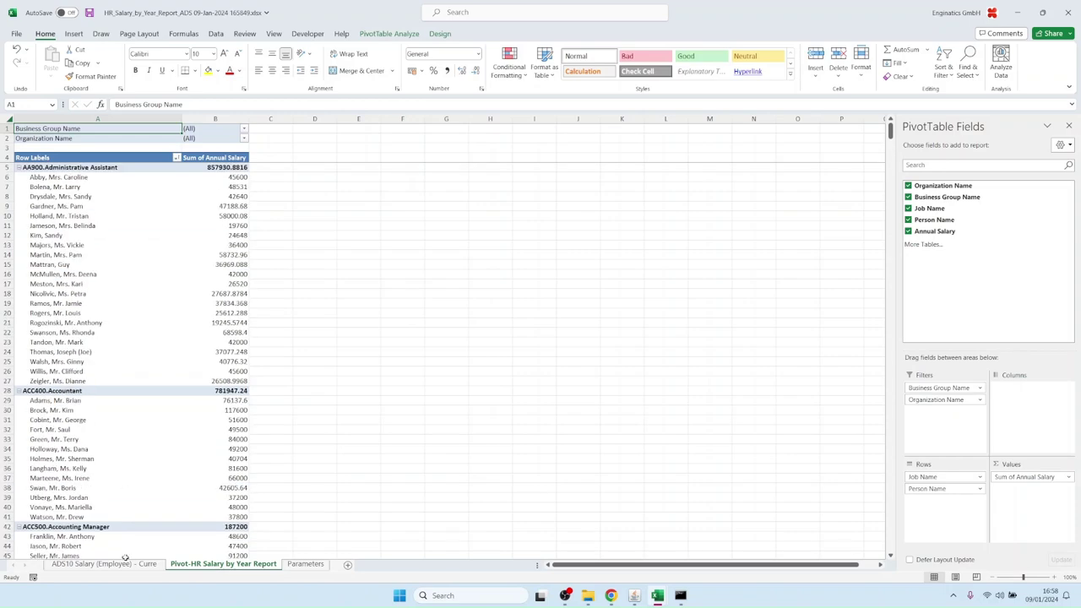
click(118, 563)
click(224, 564)
Step: Switch back to Oracle Applications and run the Blitz Report SQL Validation report for the Discoverer category
mouse_move(634, 595)
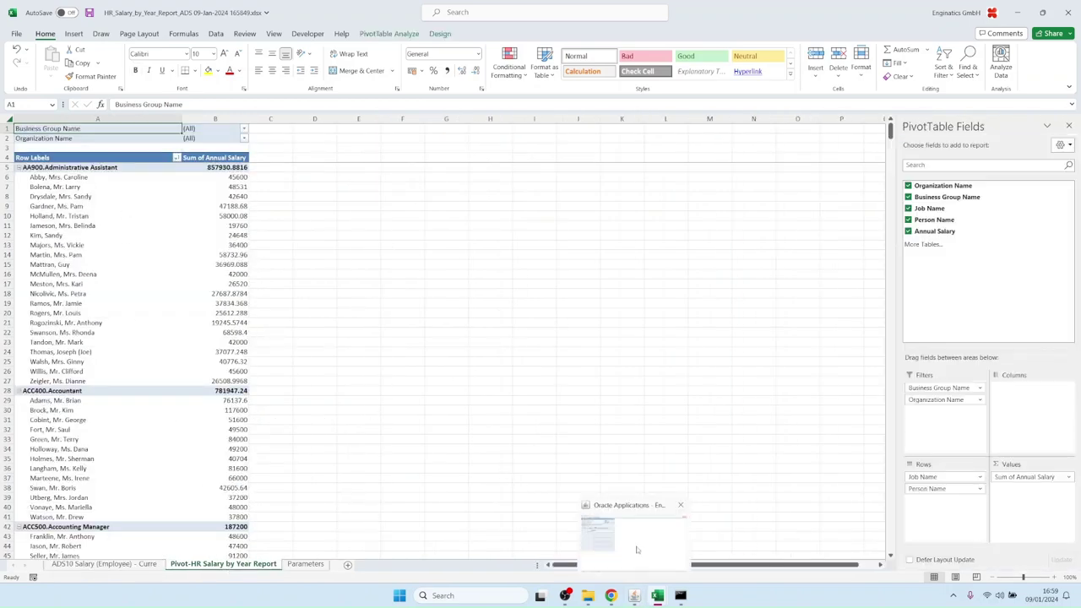
click(635, 548)
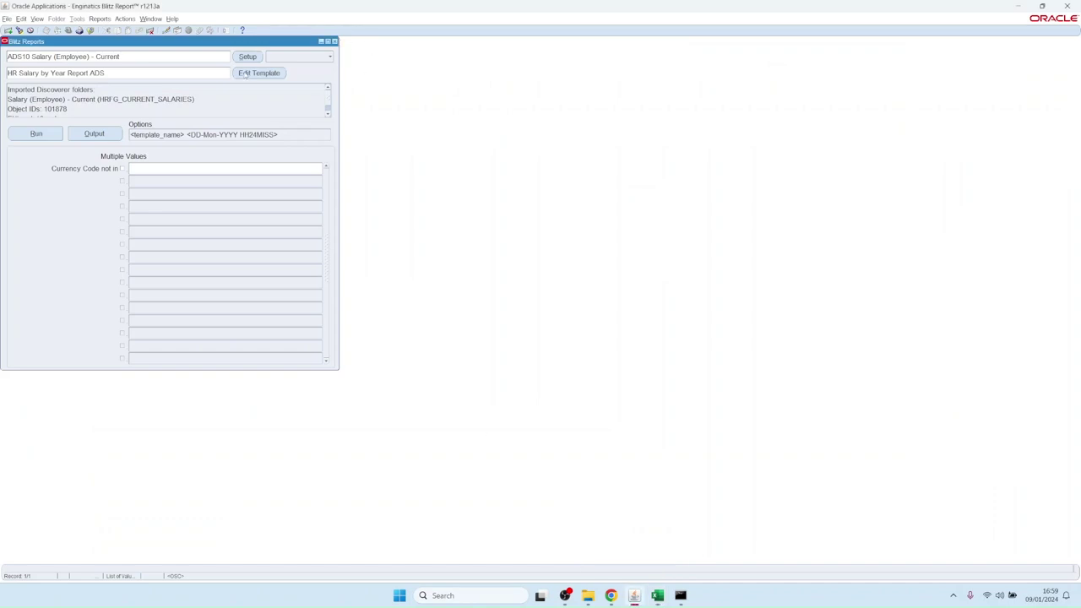
key(ctrl+l)
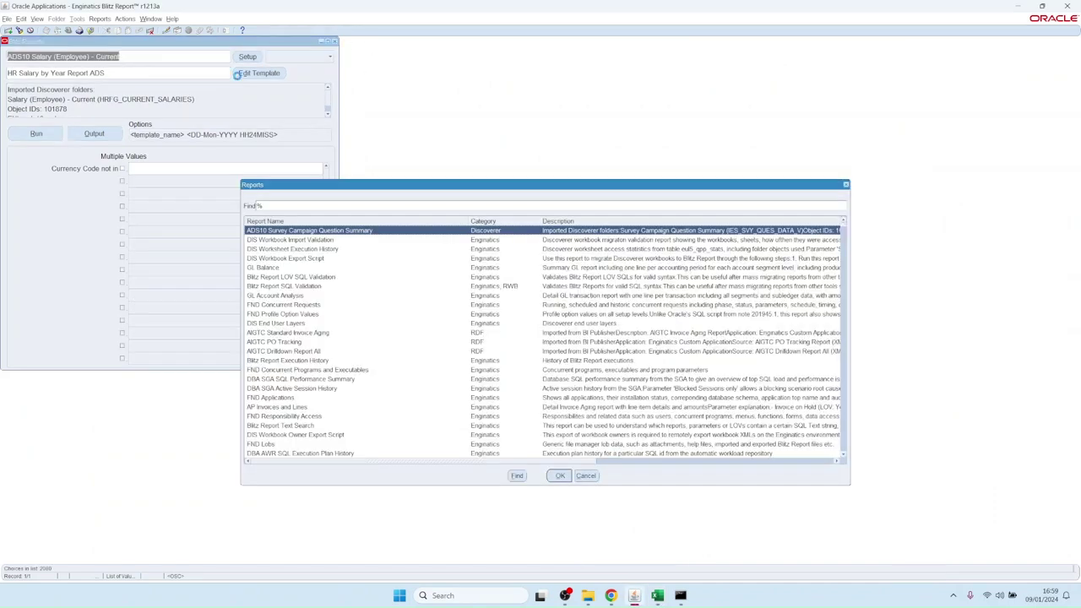
text(blitz Report)
key(Return)
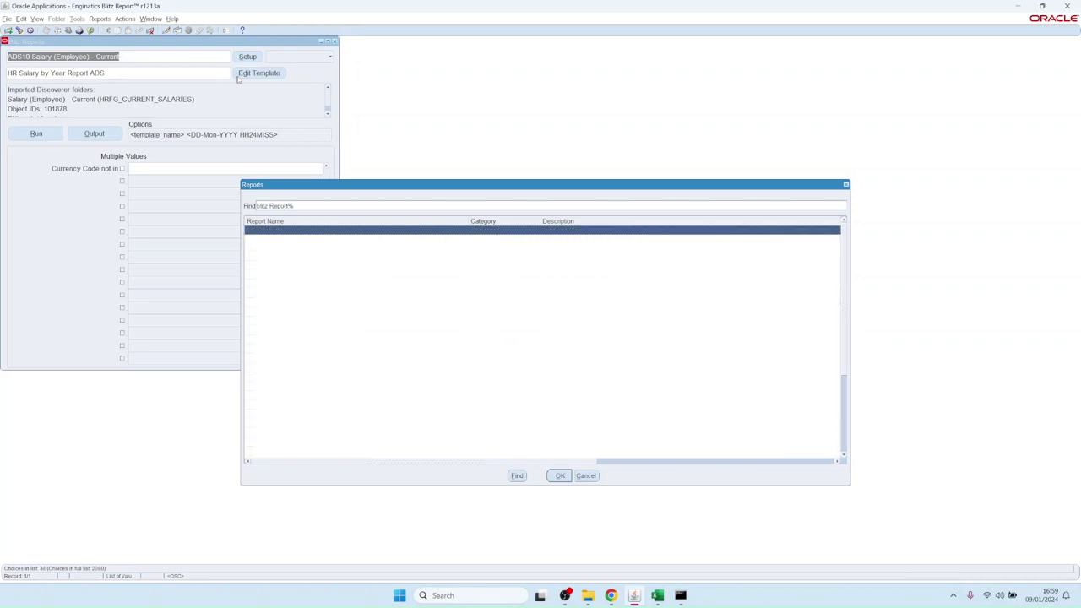
key(Down)
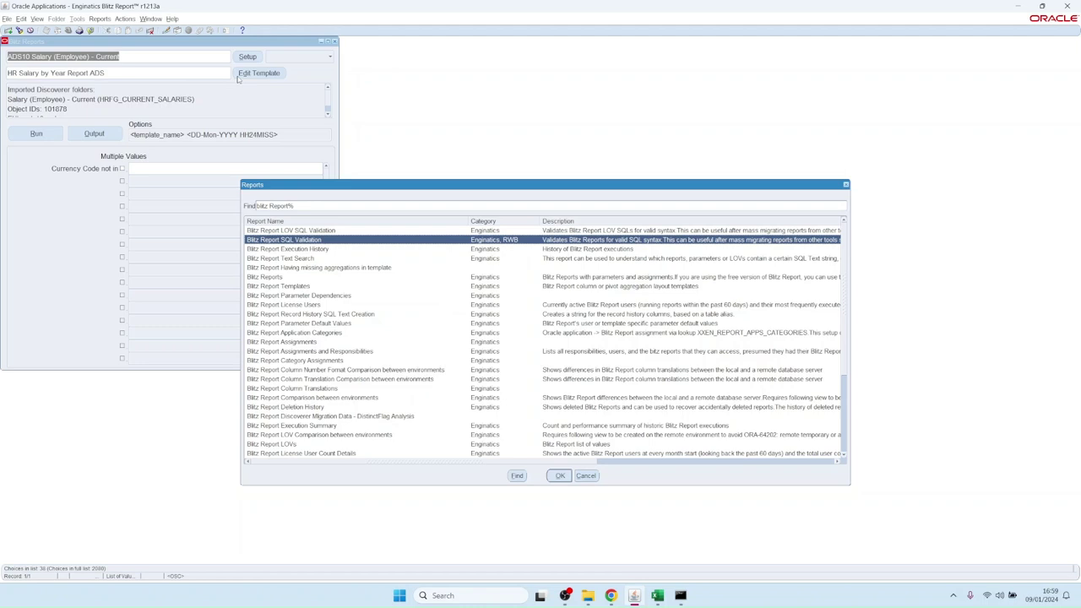
key(Return)
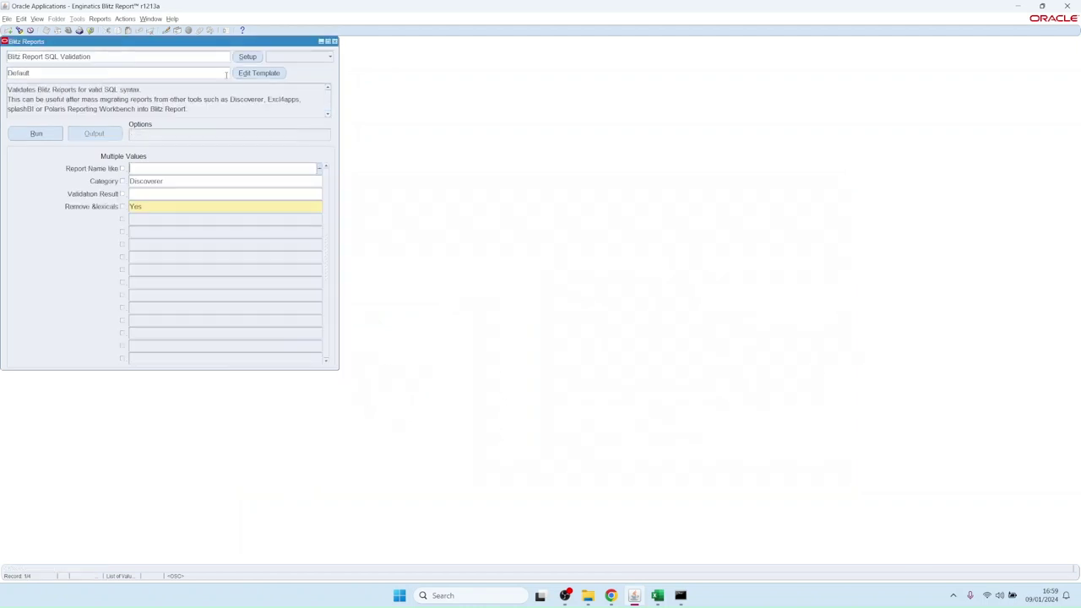
click(150, 181)
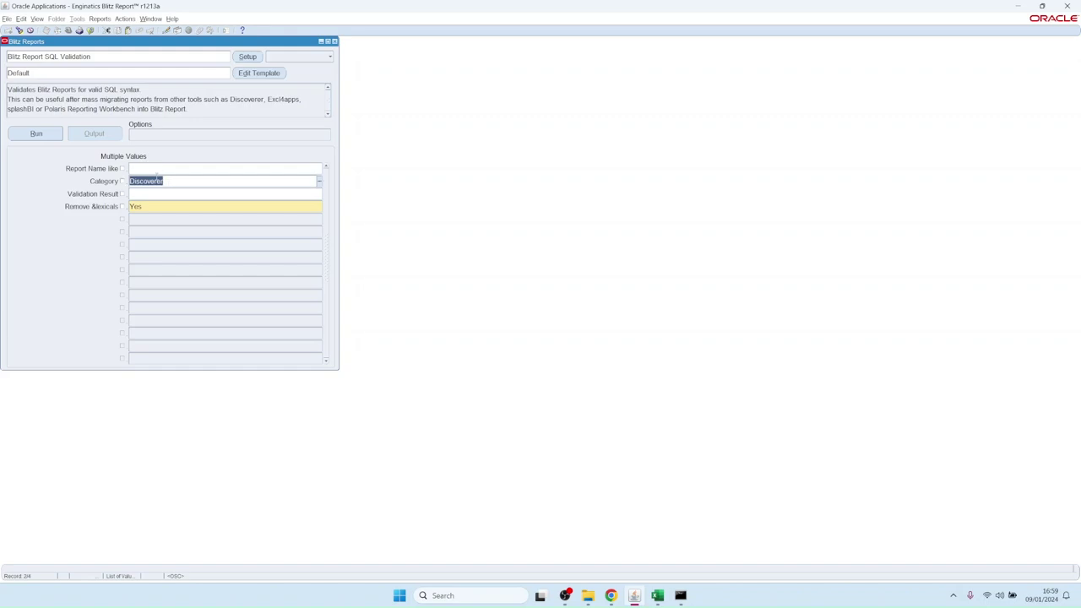
click(41, 133)
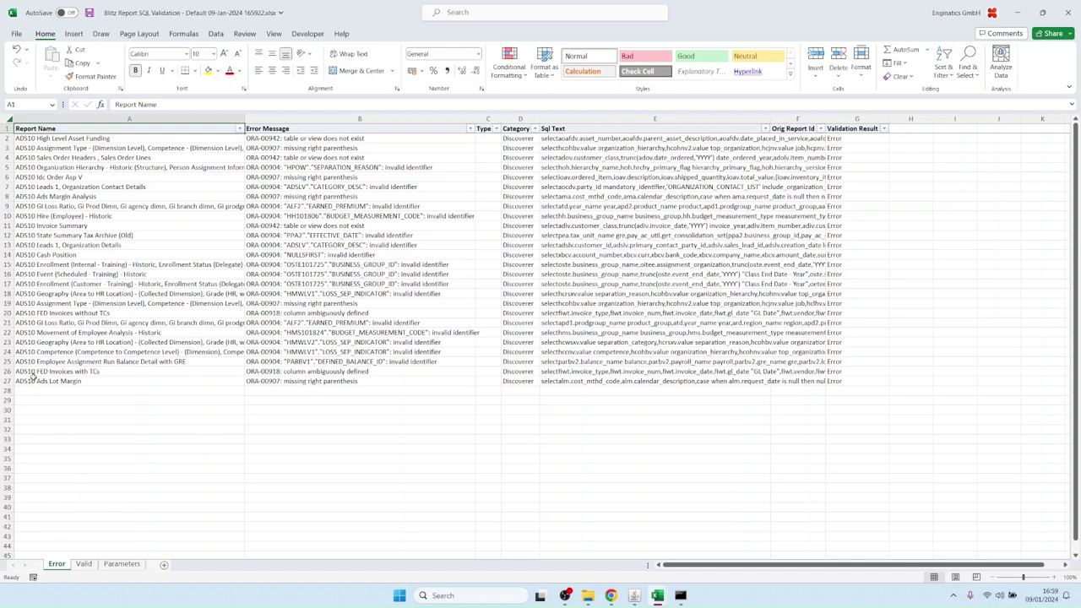
Step: Review the reports and messages on the validation output's Error sheet and the report names on its Valid sheet
drag(92, 167, 250, 311)
click(314, 286)
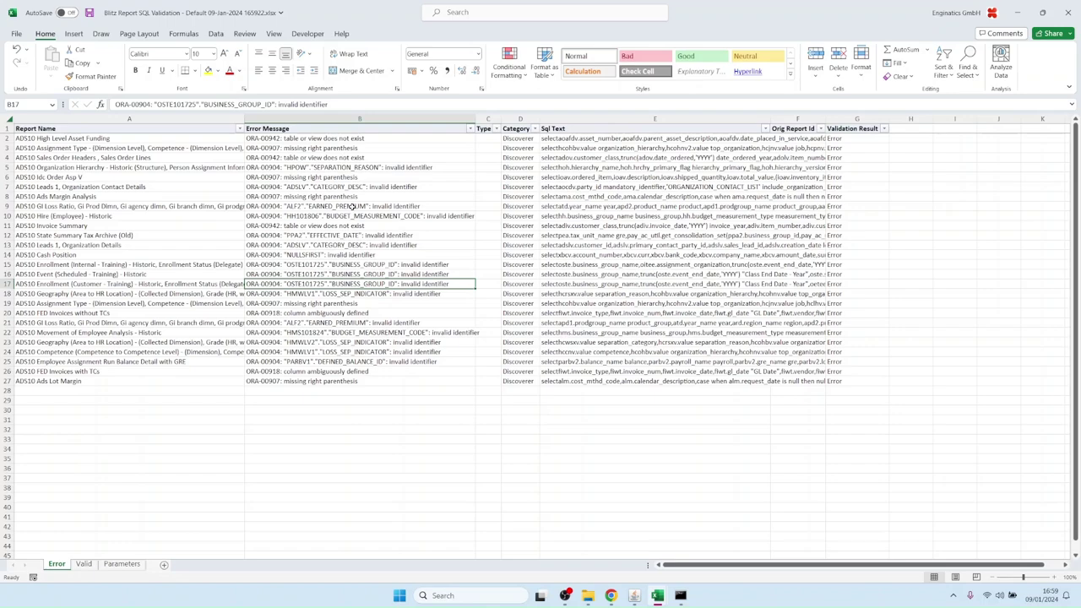
click(84, 564)
drag(99, 167, 101, 402)
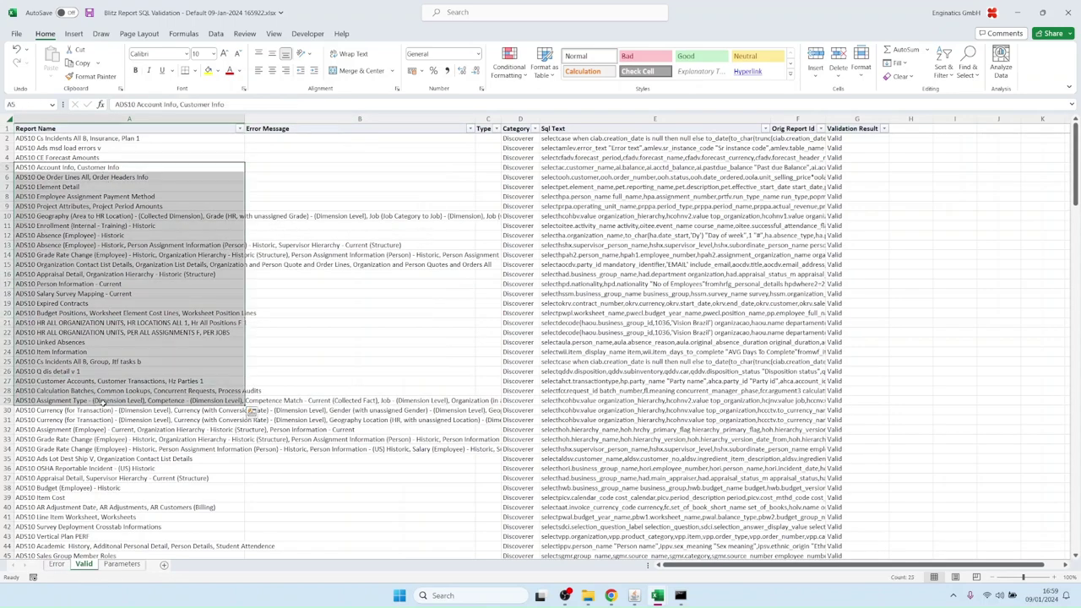
scroll(102, 393, down, 20)
scroll(102, 380, up, 15)
drag(45, 439, 63, 276)
click(98, 196)
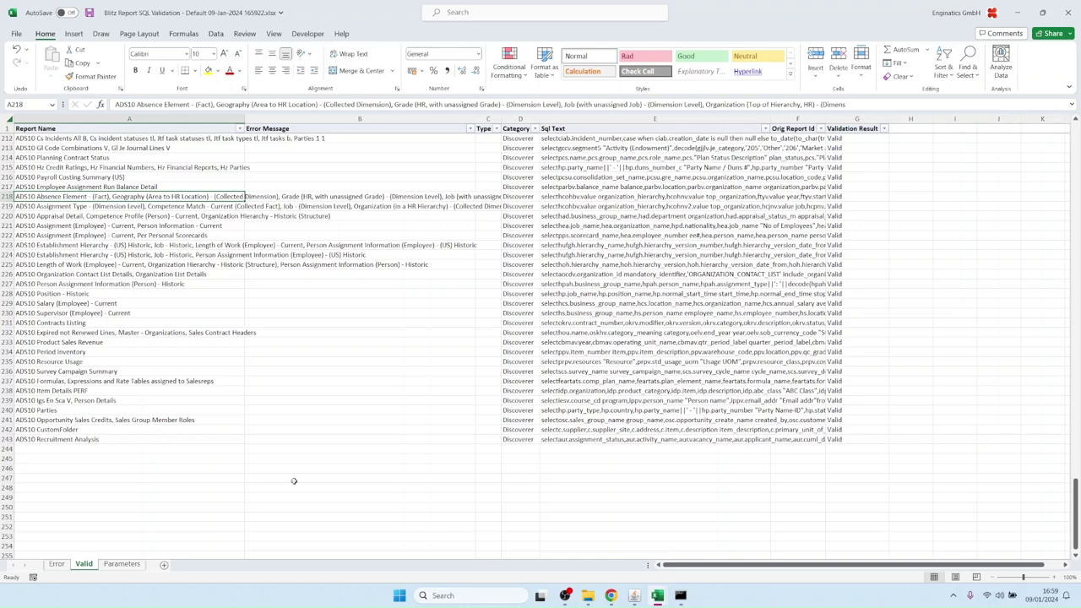
Step: Return to the Error sheet and examine the error messages from the ADS10 Idc Order Asp V row downwards
click(59, 563)
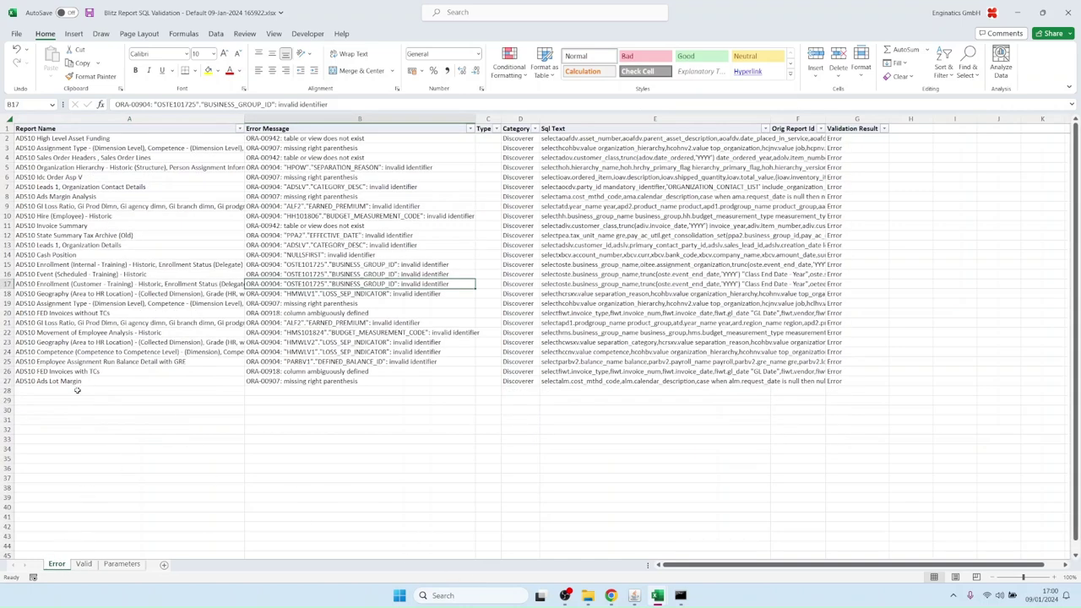
click(342, 178)
drag(341, 179, 355, 265)
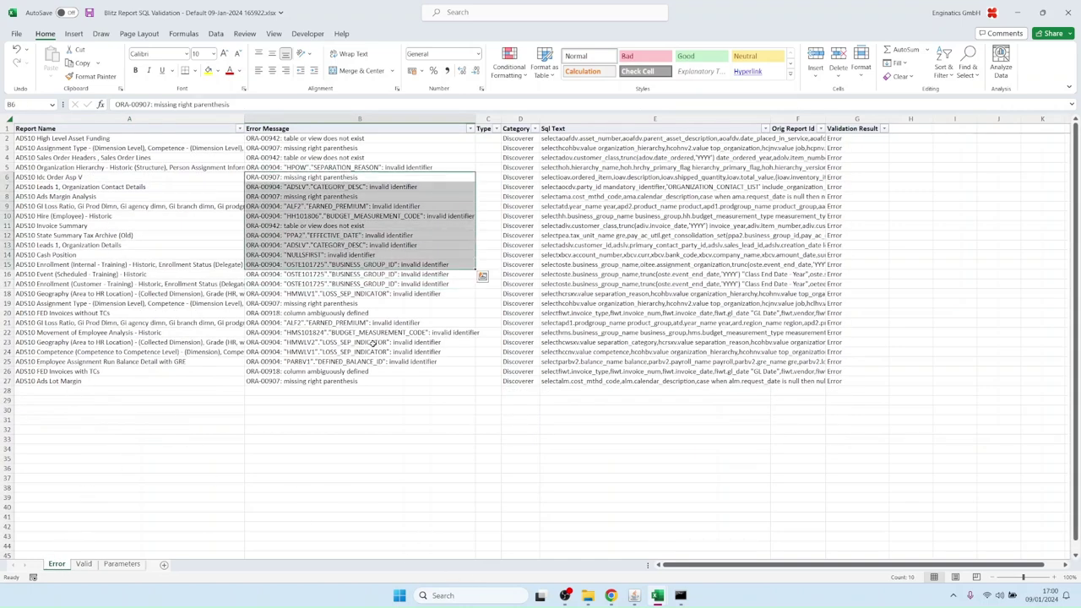
Step: Switch back to Oracle Applications and filter the Blitz Report list by the Discoverer category
click(633, 595)
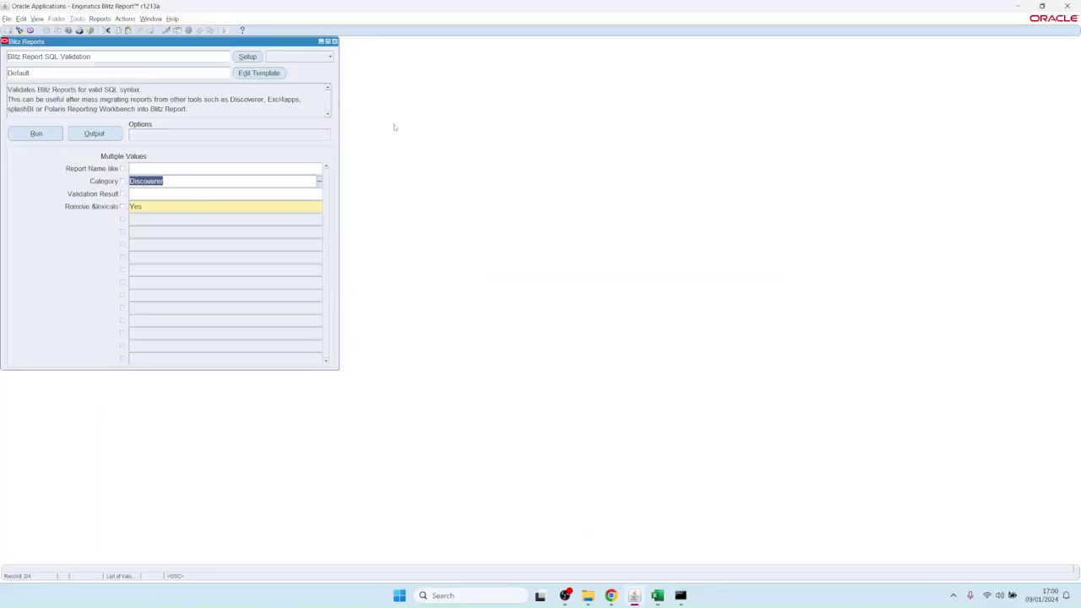
click(319, 181)
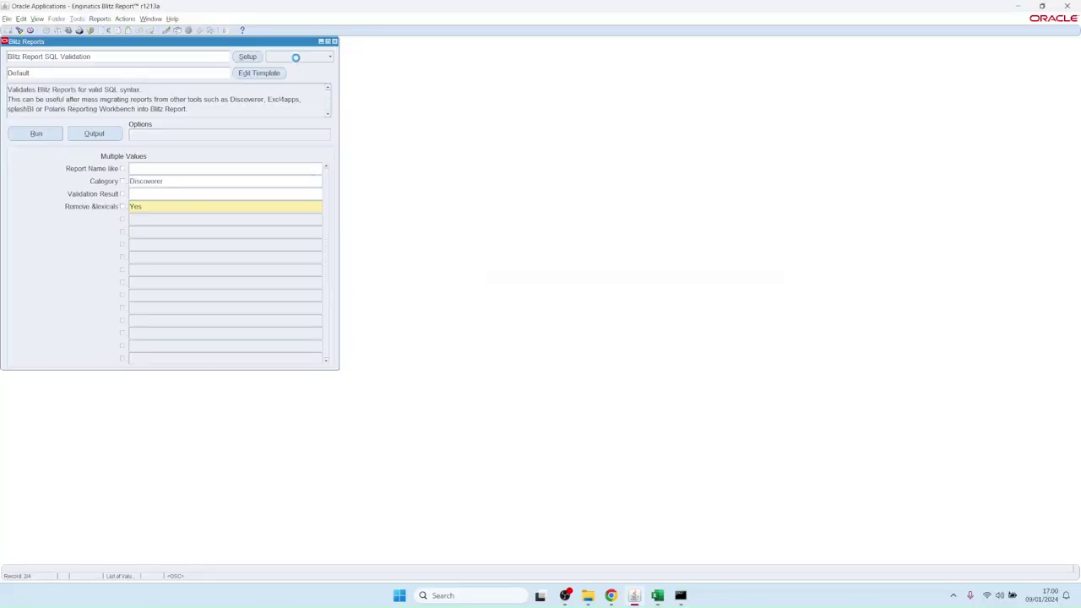
scroll(251, 109, up, 2)
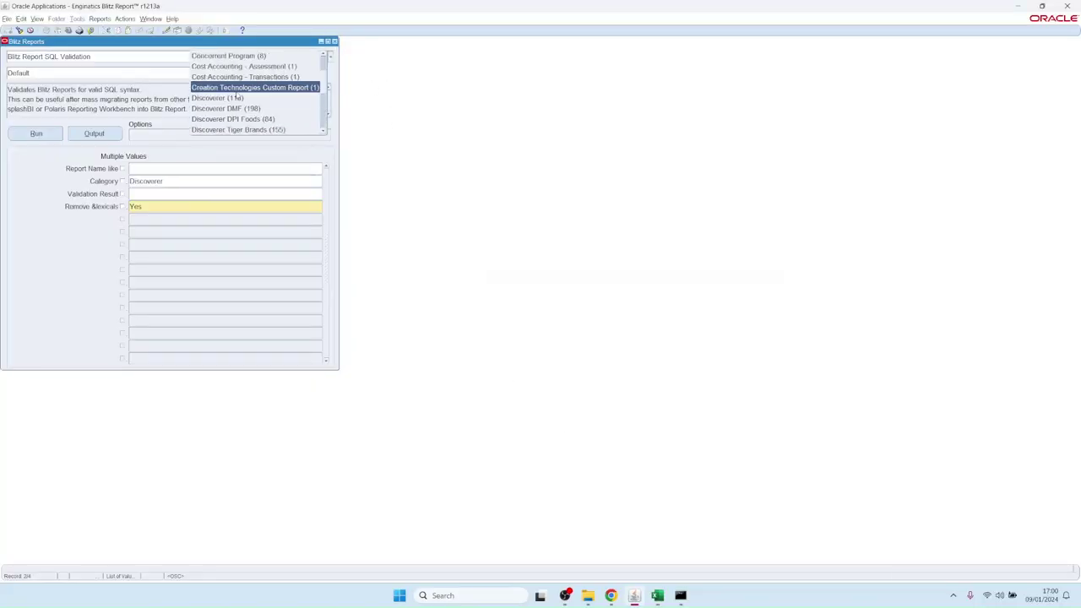
click(233, 98)
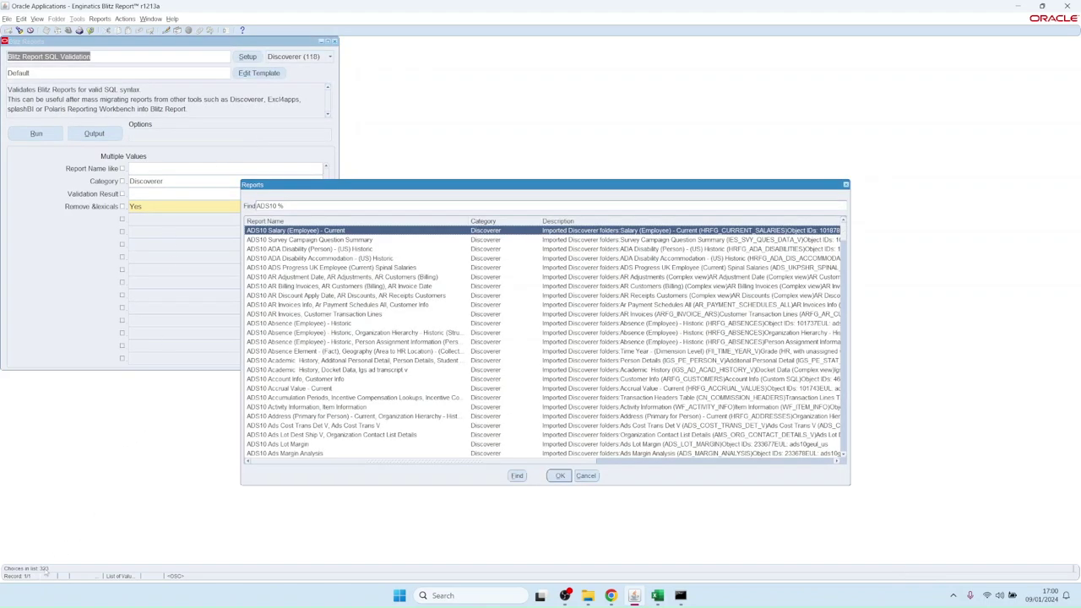
Step: Narrow the report list to names starting with "ADS10 co" and load the ADS10 Contract Savings report
scroll(436, 372, down, 5)
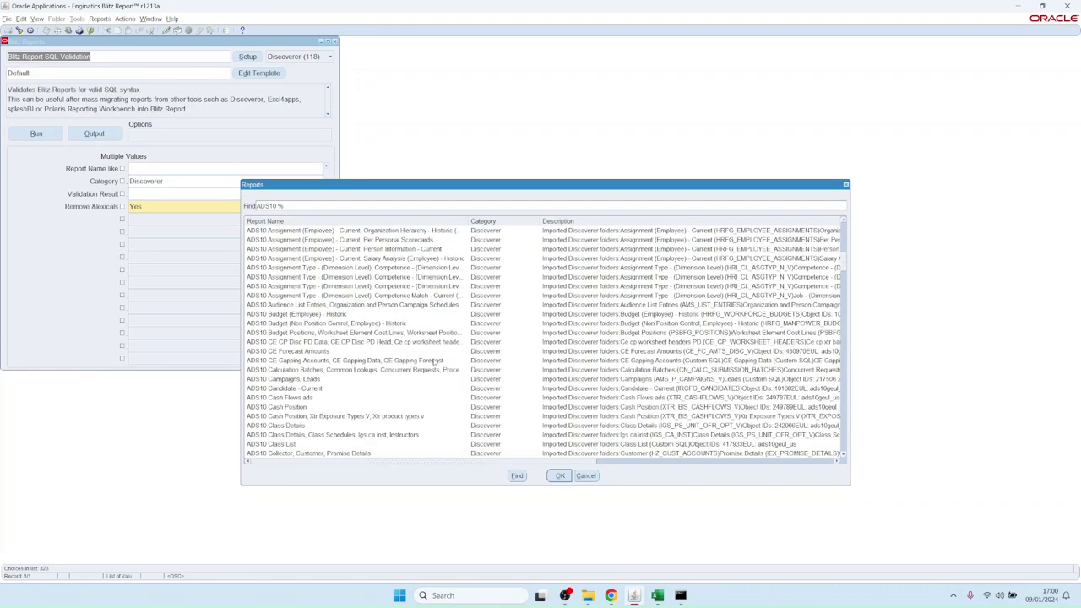
text(co)
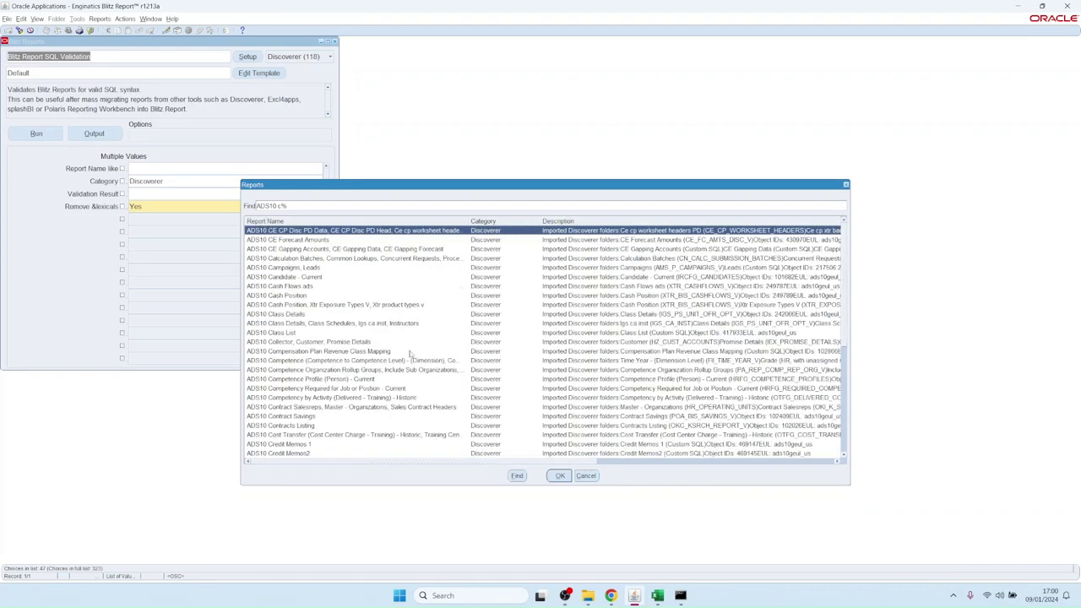
key(Down)
key(Down)
key(Down)
key(Down)
key(Down)
key(Down)
key(Down)
key(Down)
key(Down)
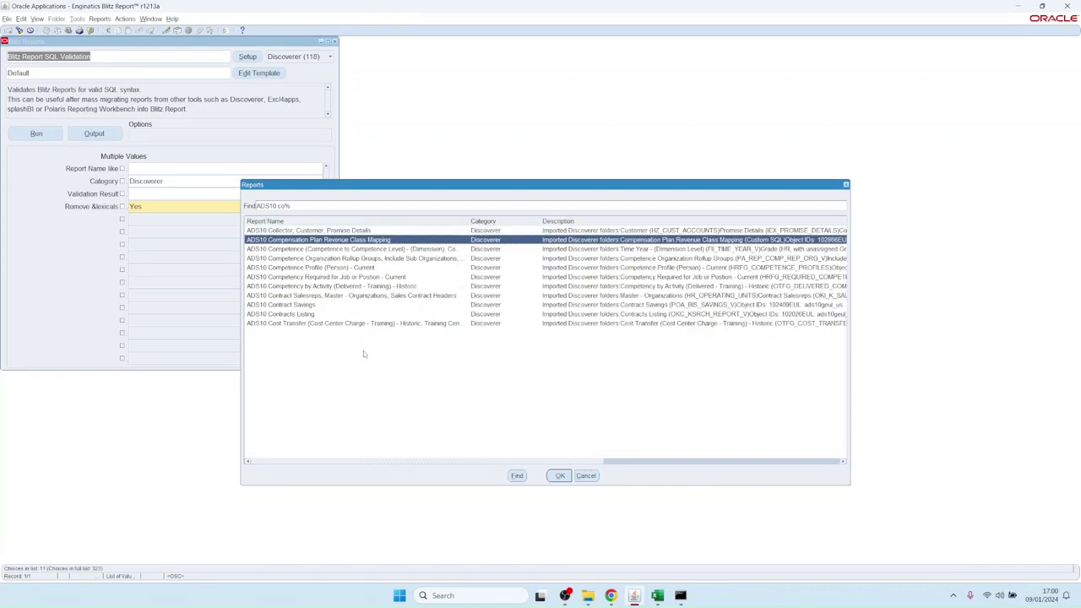
key(Up)
key(Return)
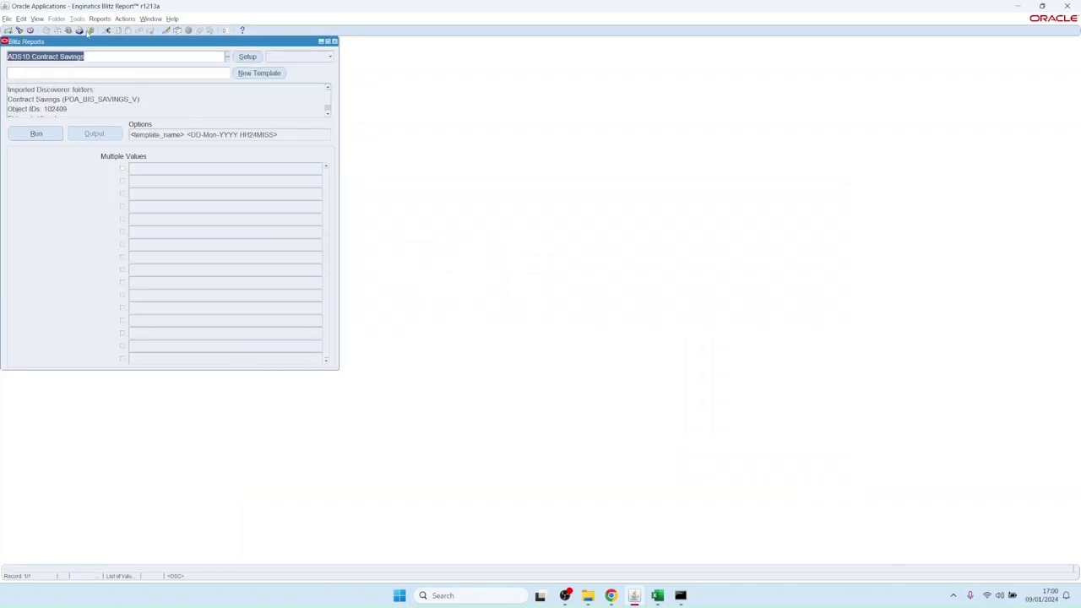
Step: Run the ADS10 Contract Savings report with the Contract Savings: Contract Savings template and view its output in Excel
click(95, 71)
click(36, 133)
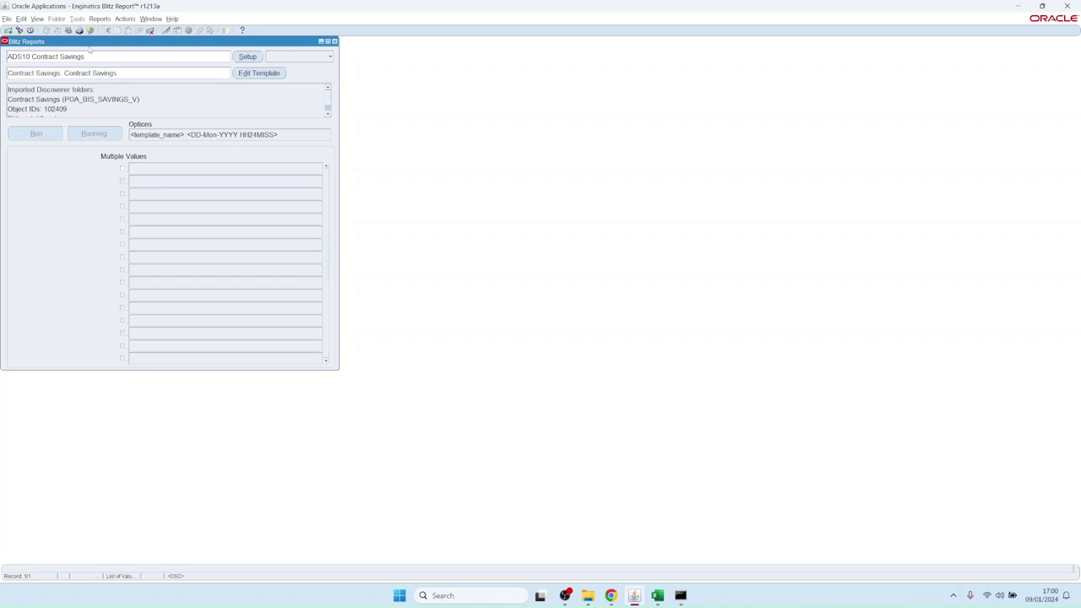
drag(88, 48, 105, 56)
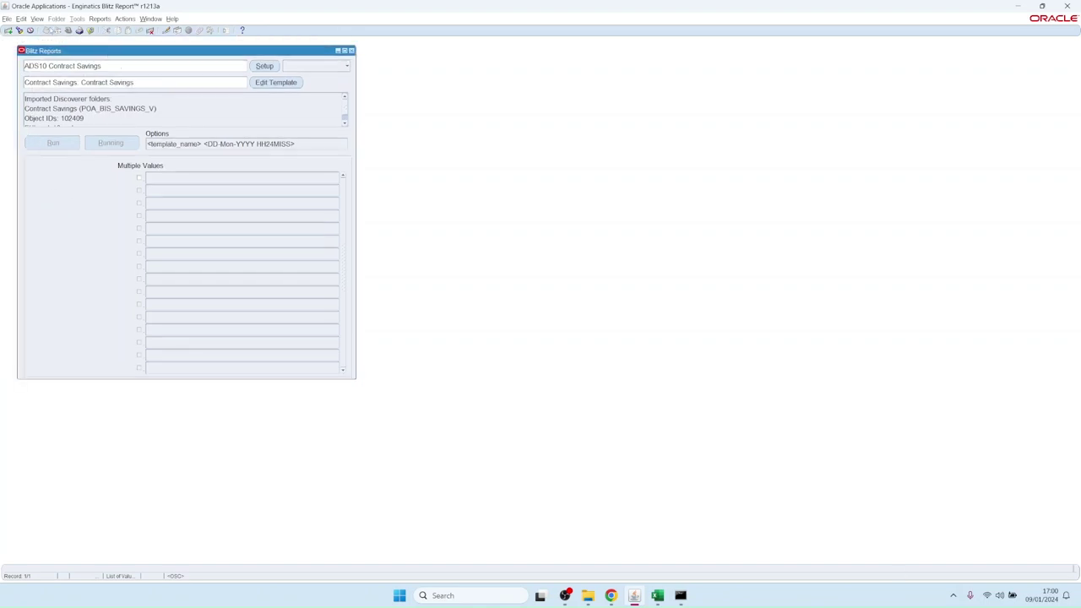
click(37, 18)
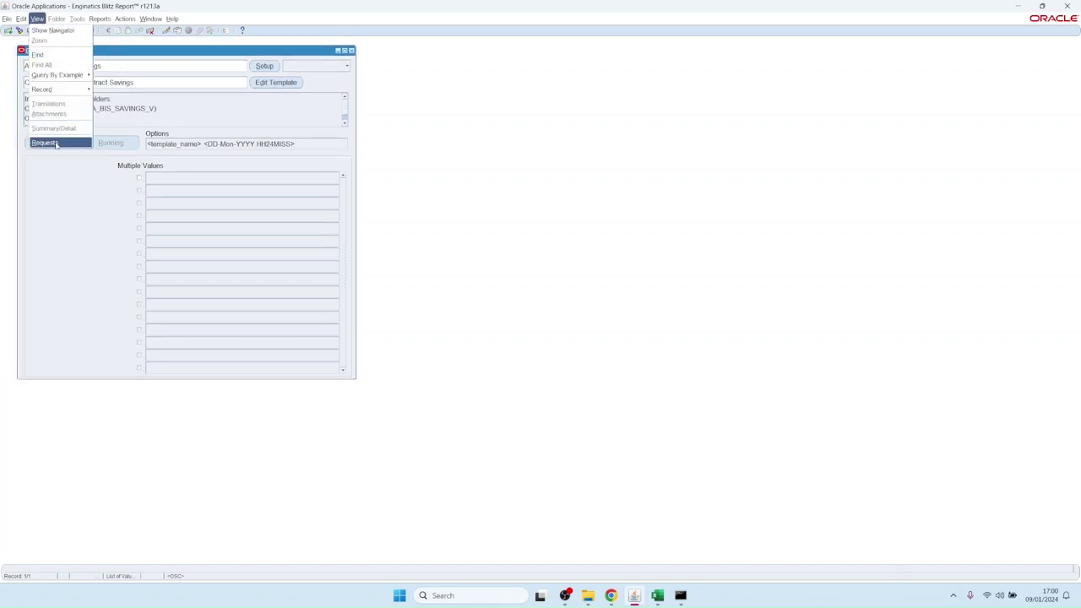
click(105, 144)
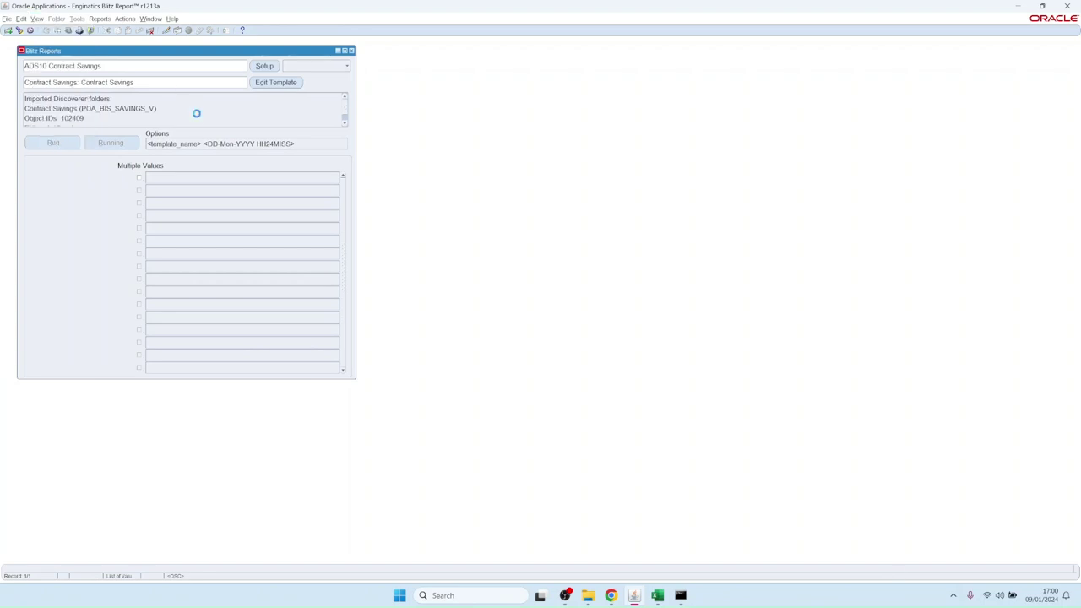
click(109, 144)
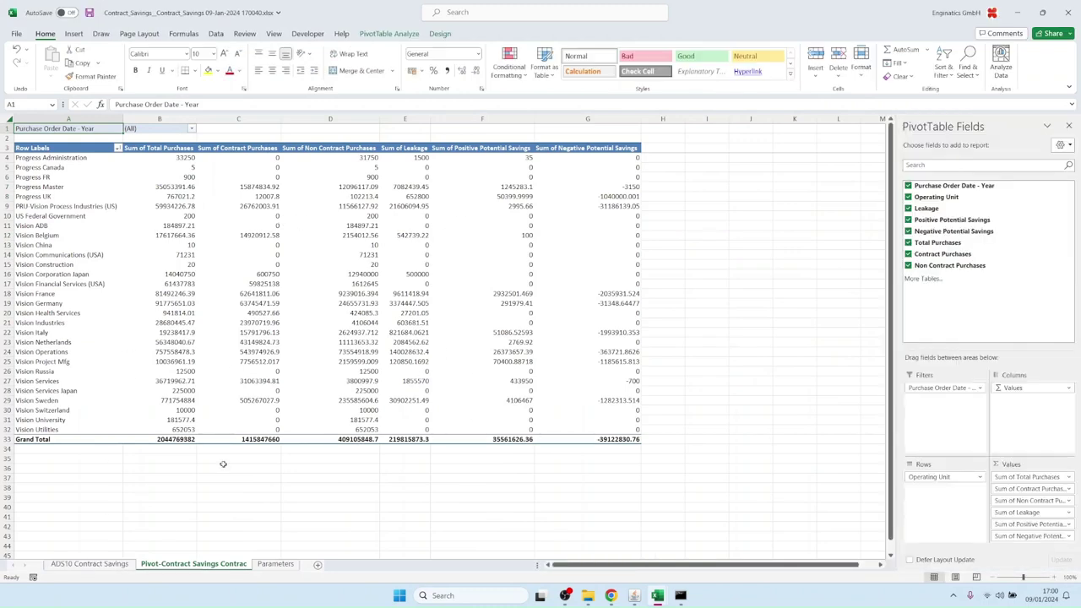
Step: Examine the ADS10 Contract Savings data sheet down to its last row, and return to the contract savings pivot sheet
click(90, 564)
click(160, 268)
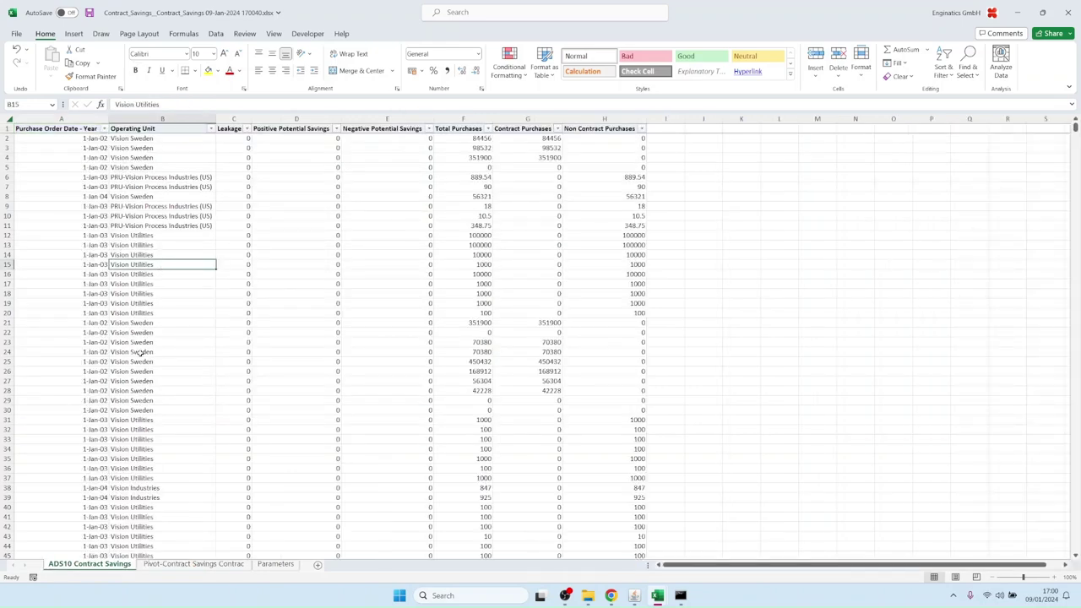
click(145, 339)
key(ctrl+Down)
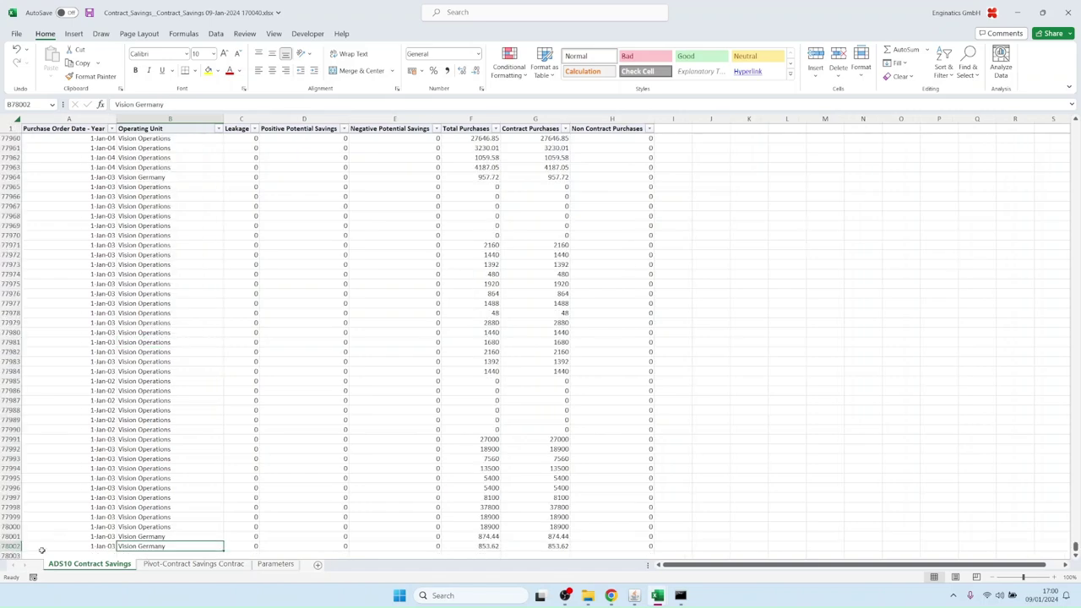
click(150, 412)
scroll(165, 380, up, 20)
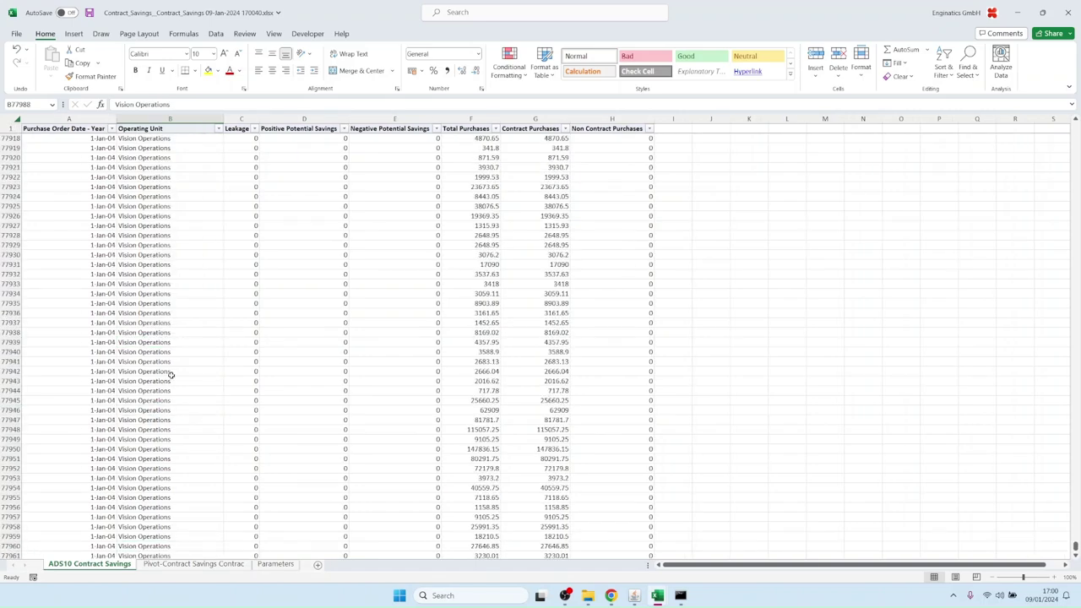
scroll(165, 380, up, 5)
click(193, 563)
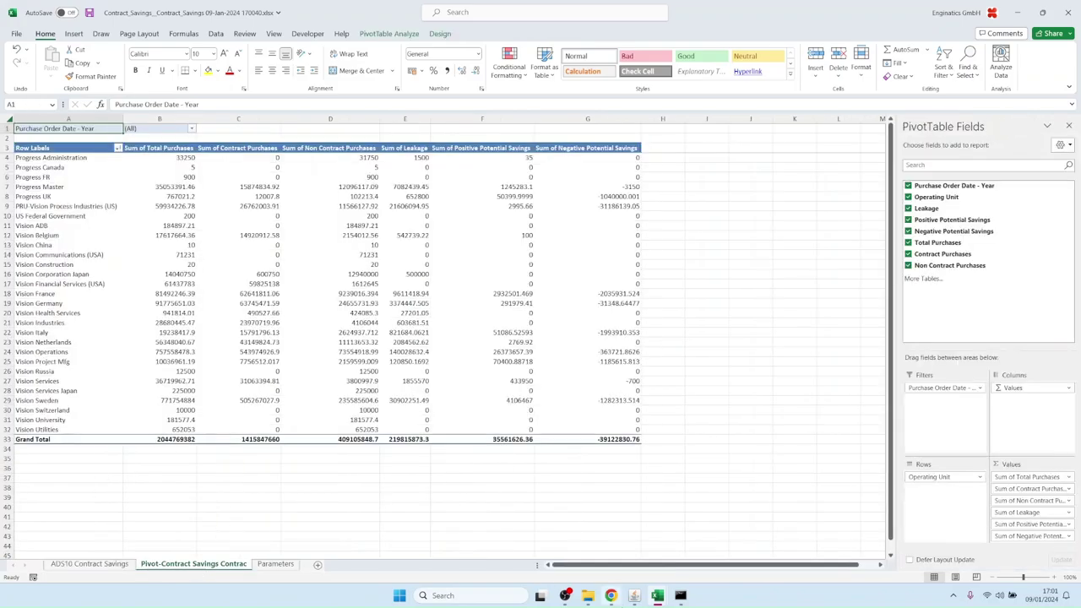
Step: Switch back to Oracle Applications and close the Blitz Reports window
click(639, 596)
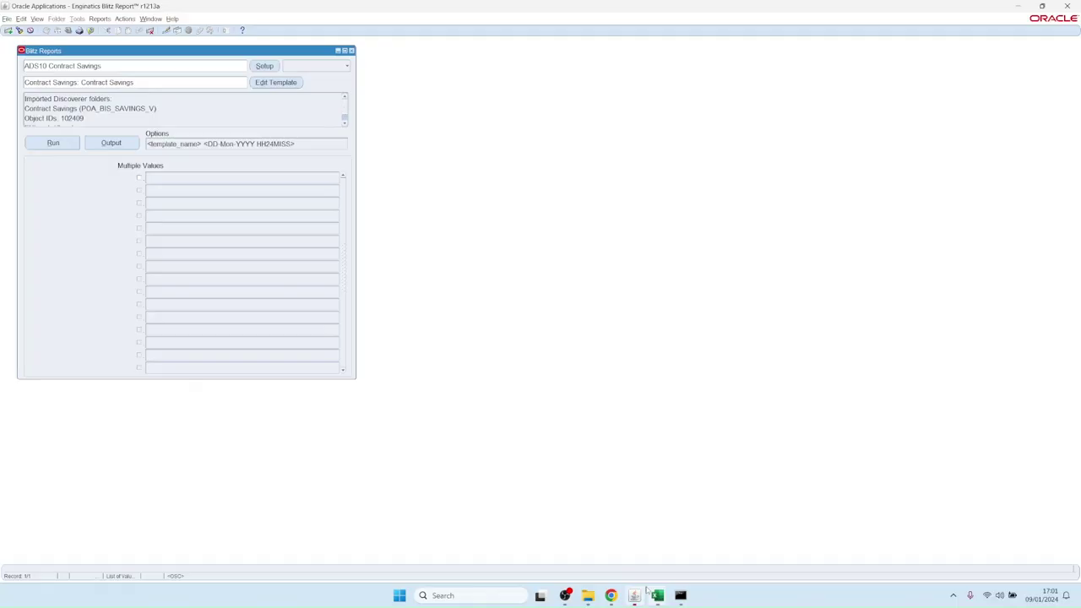
click(352, 51)
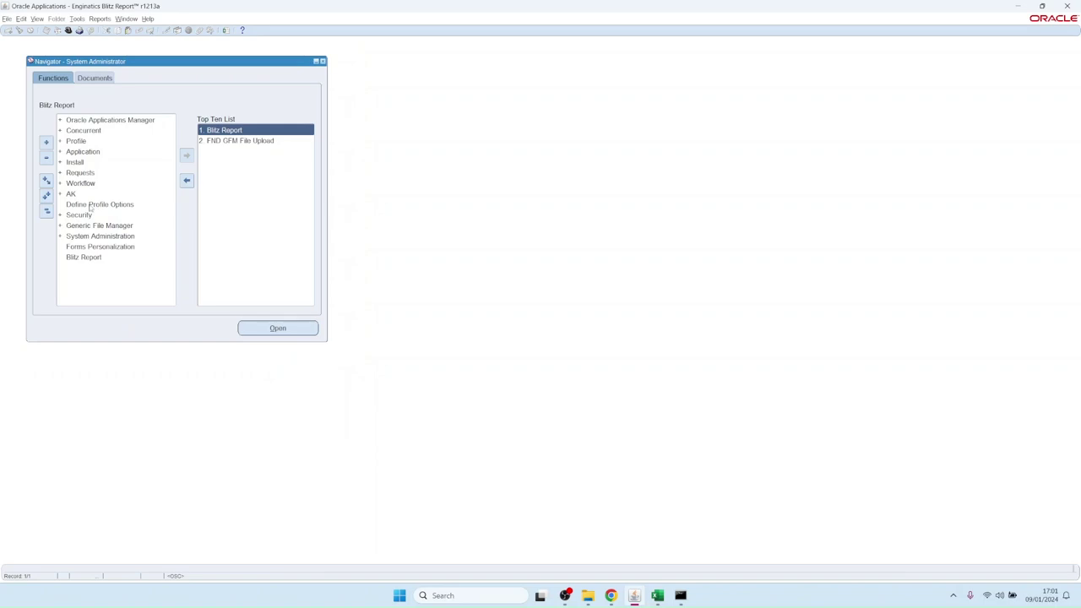